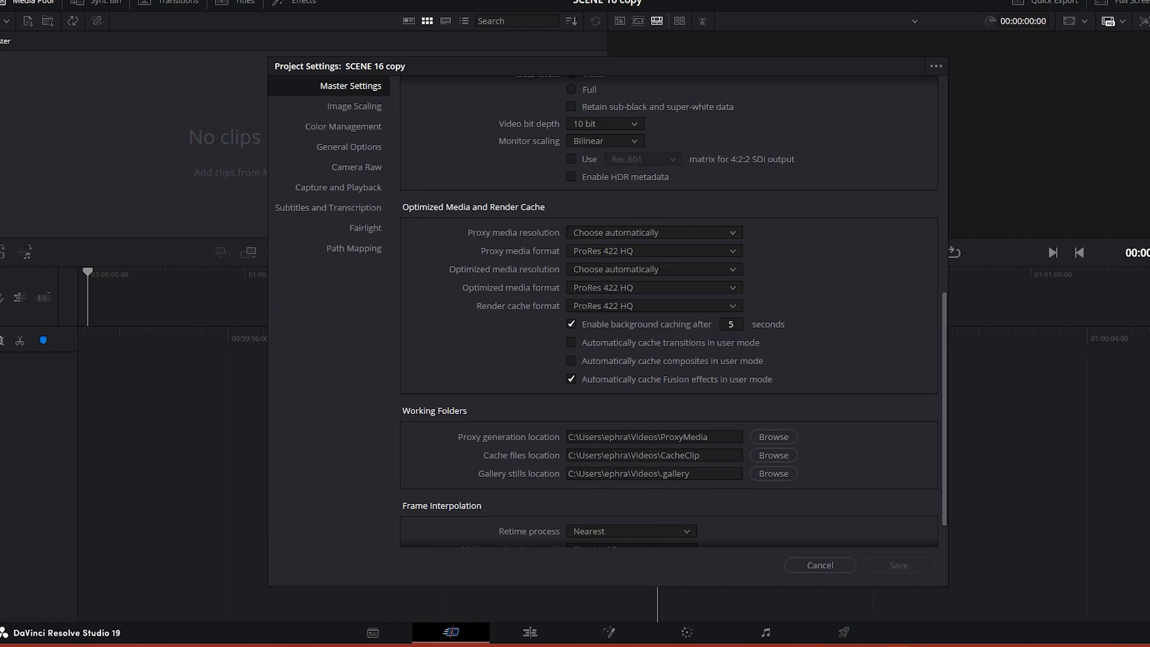
# Step: Review the project's master settings for timeline format, video monitoring and render cache, and close them without changes
pyautogui.scroll(10, 719, 275)
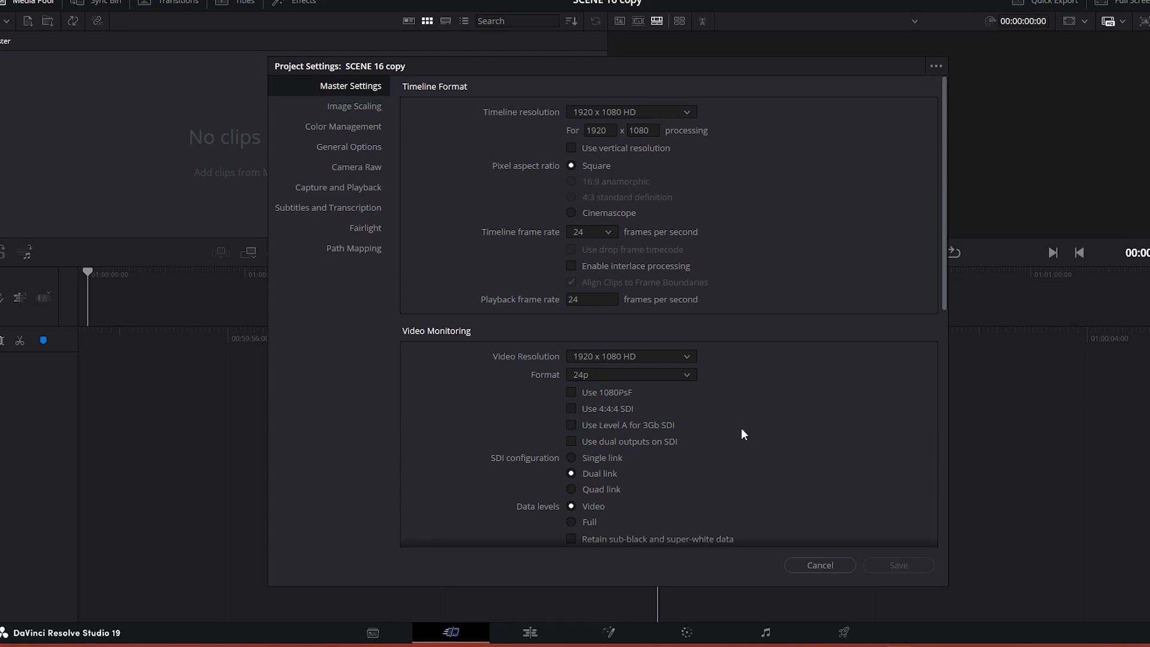
pyautogui.scroll(-8, 741, 434)
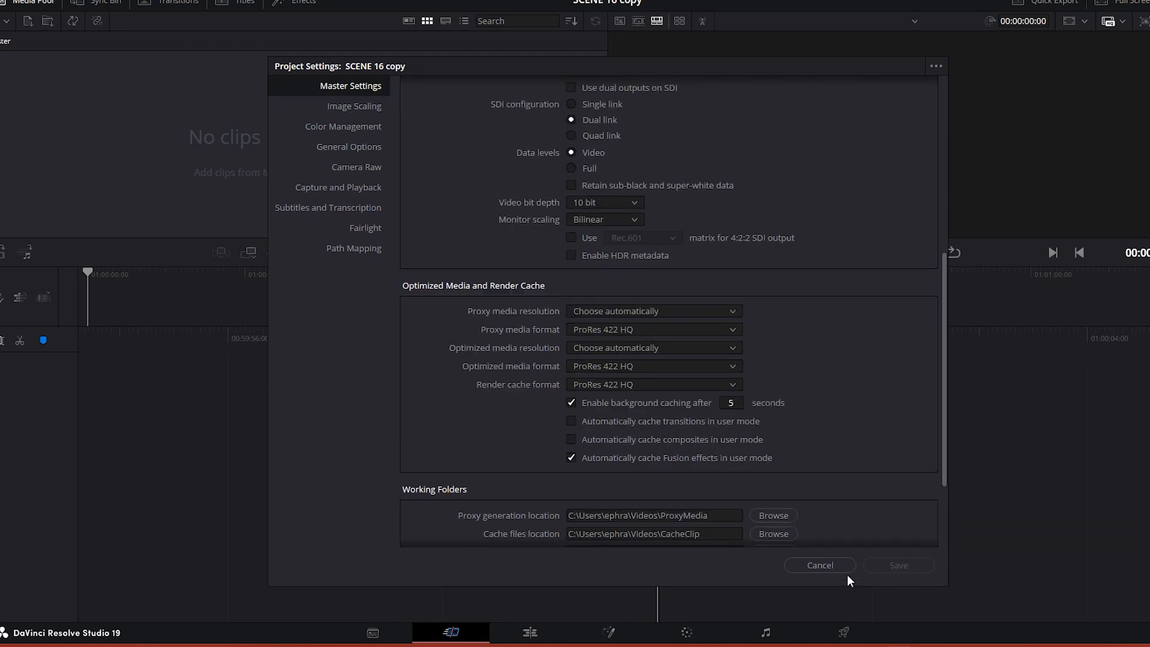
pyautogui.click(820, 565)
# Step: Import the scene 16 folder from E:\Episode 11 into the media pool, keeping the project frame rate
pyautogui.moveTo(523, 635)
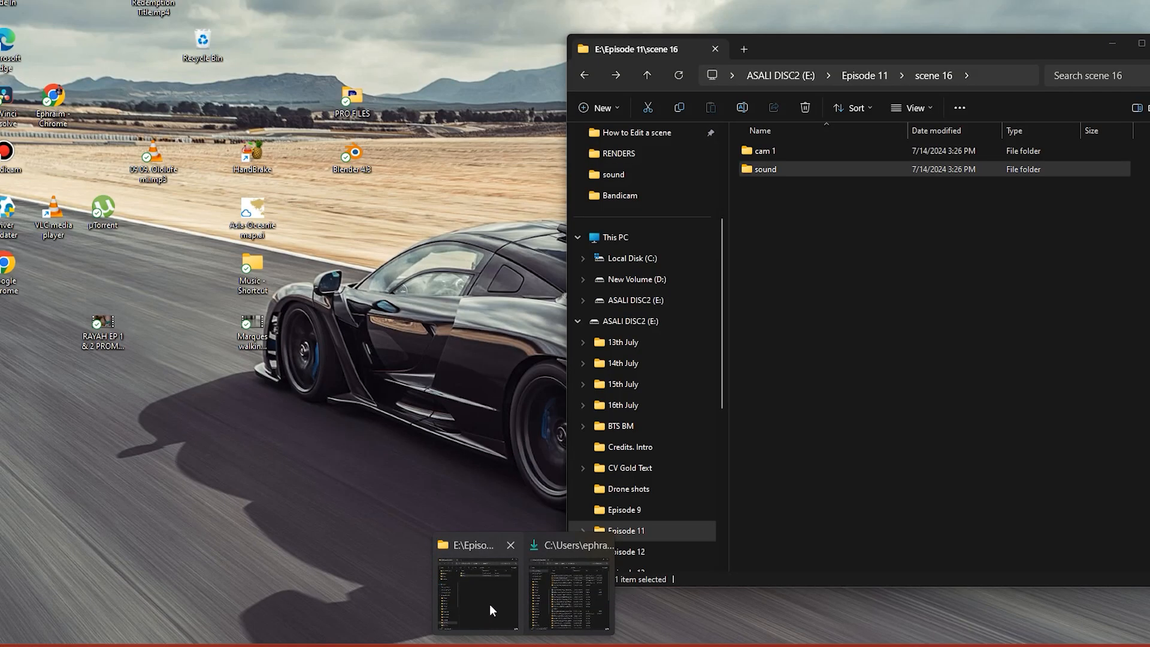
pyautogui.click(490, 603)
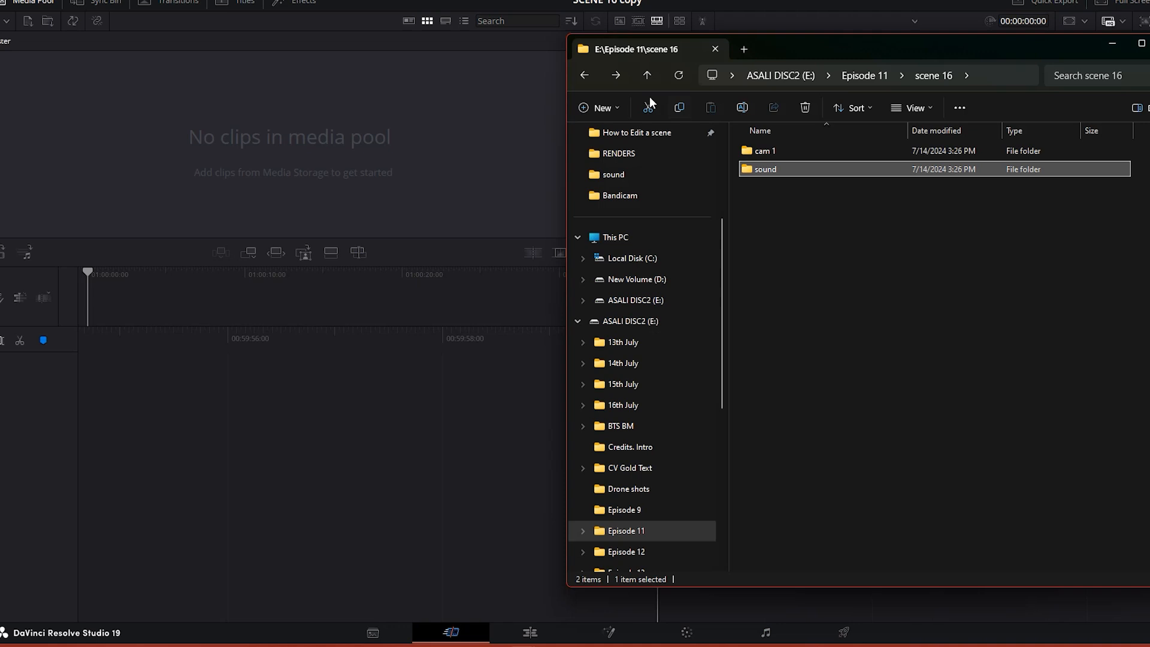
pyautogui.click(582, 76)
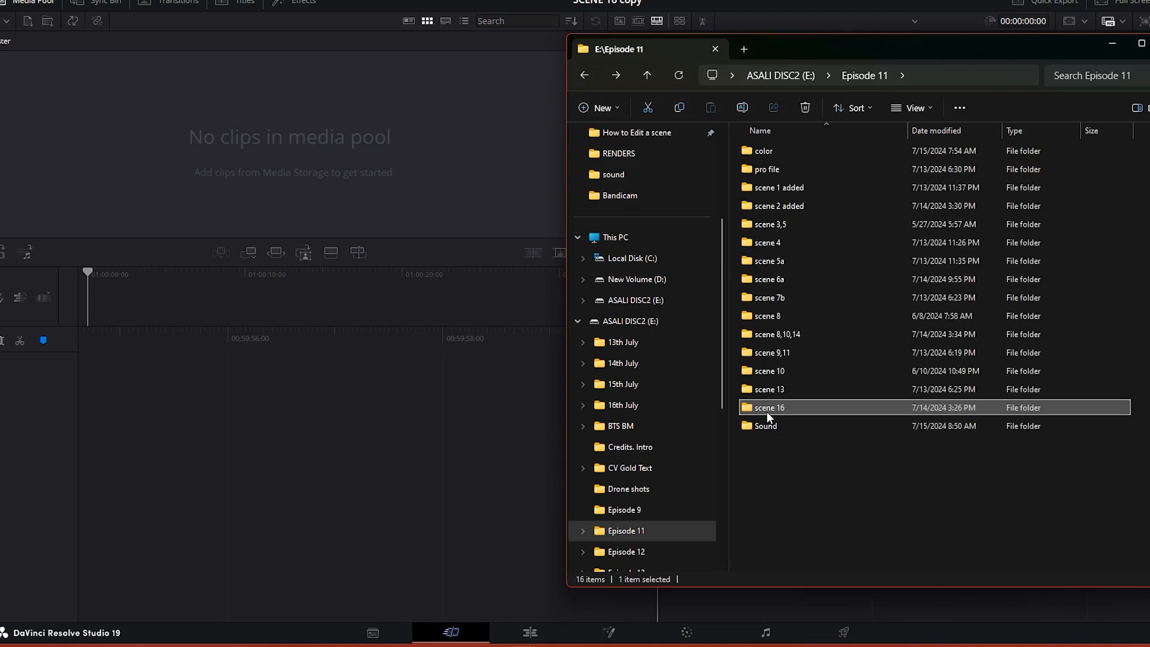
pyautogui.moveTo(767, 411); pyautogui.dragTo(188, 110)
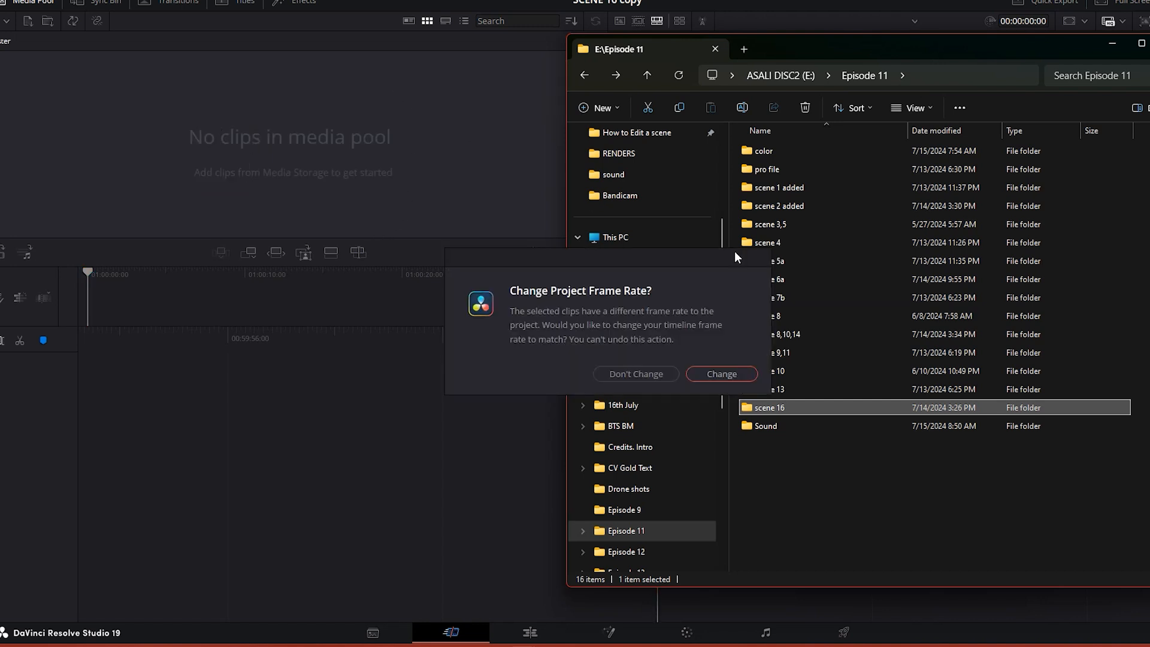
pyautogui.click(636, 374)
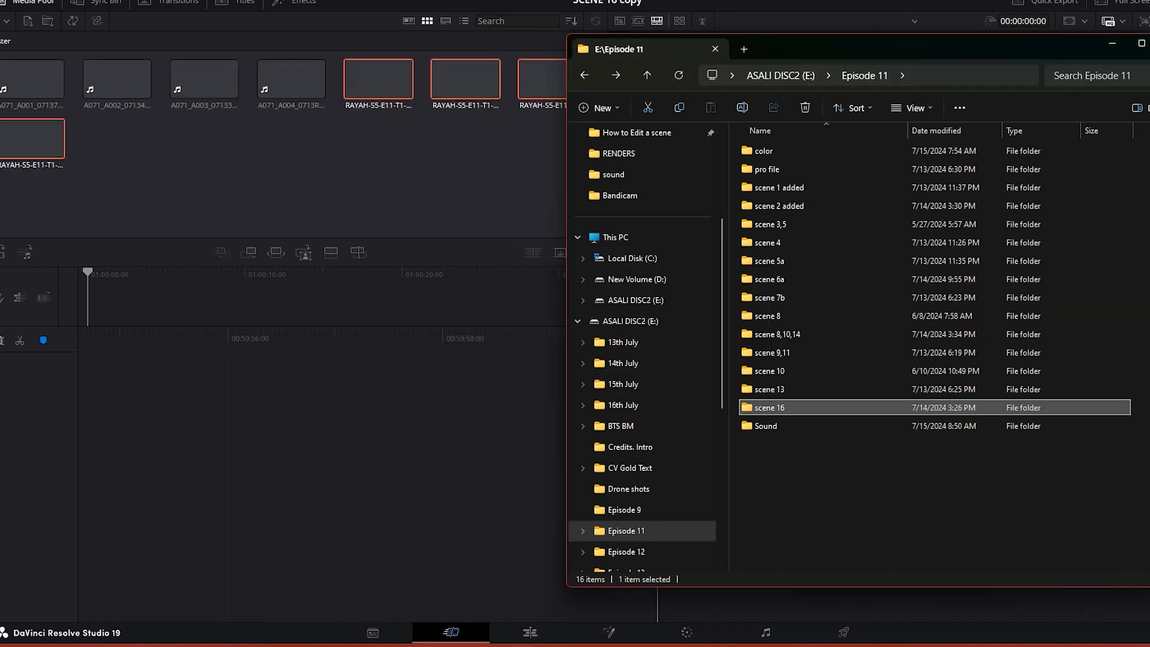
pyautogui.click(879, 0)
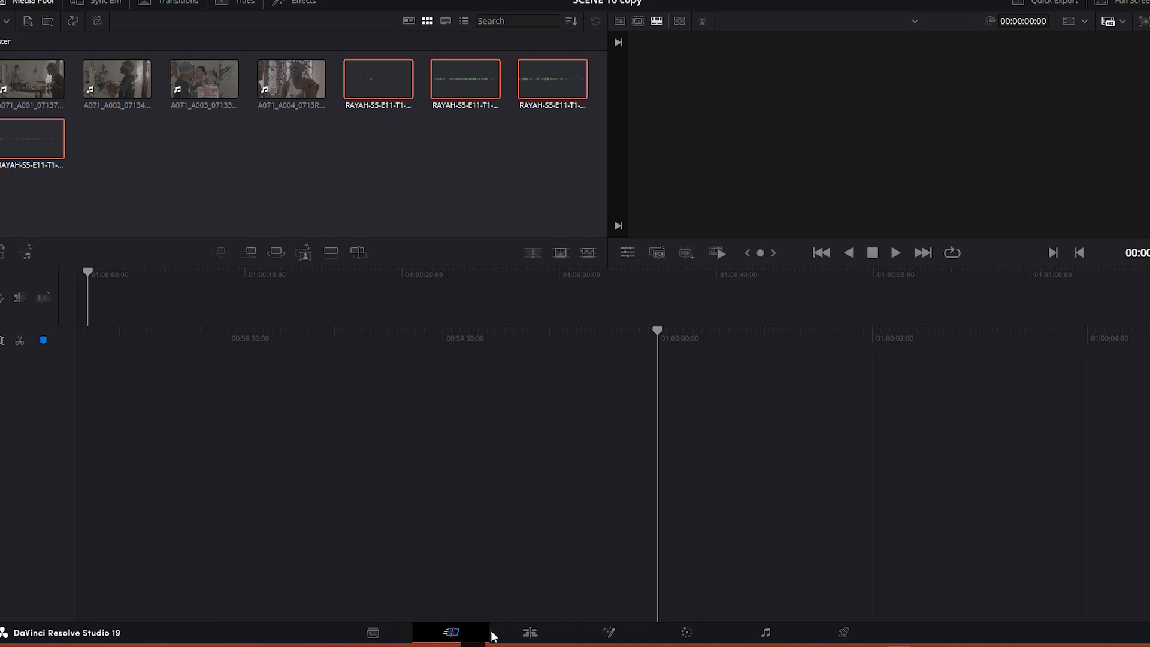
# Step: Open the Edit page and place A071_A002_07134Z_001.mov at the start of a new timeline
pyautogui.click(530, 633)
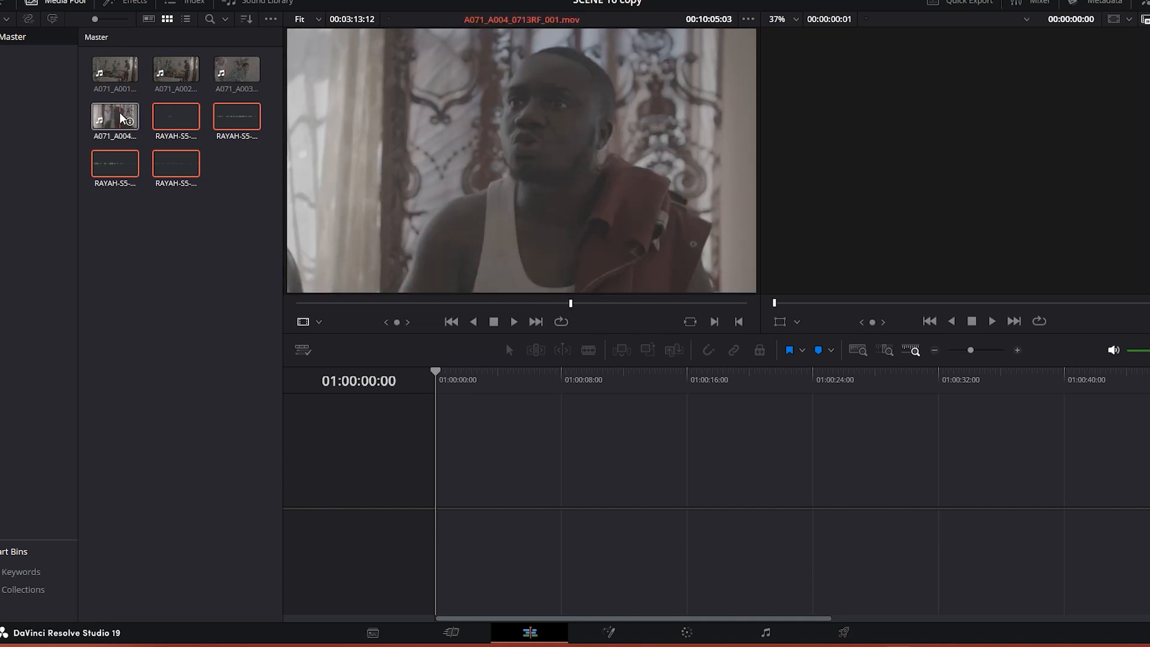
pyautogui.doubleClick(178, 73)
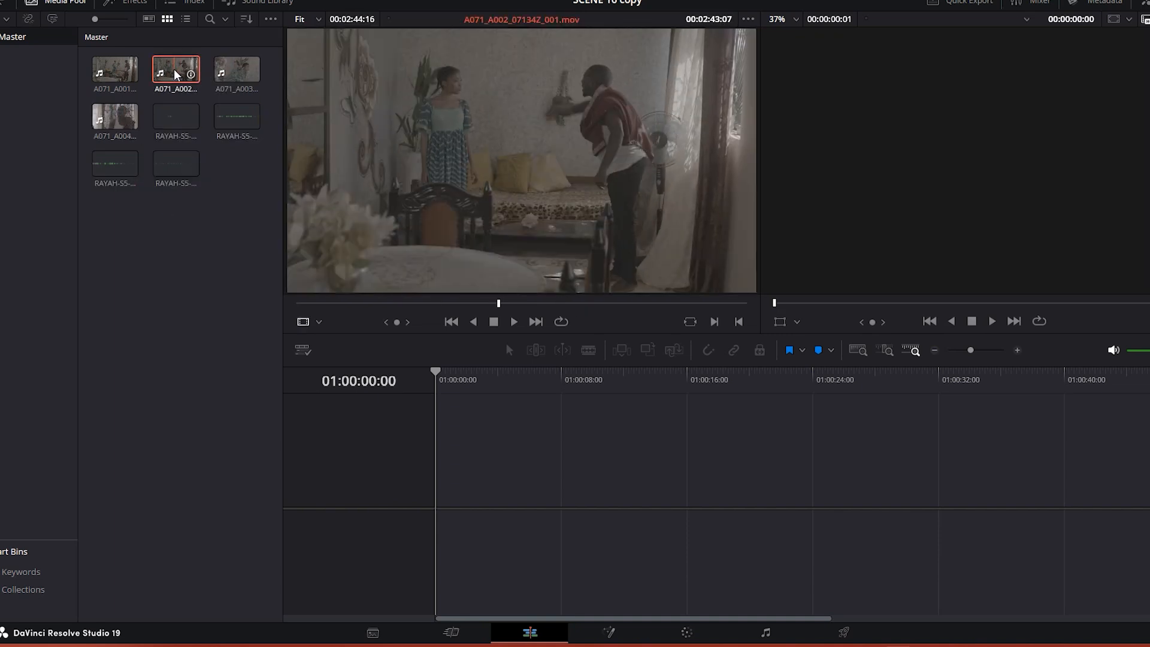
pyautogui.moveTo(176, 74); pyautogui.dragTo(437, 457)
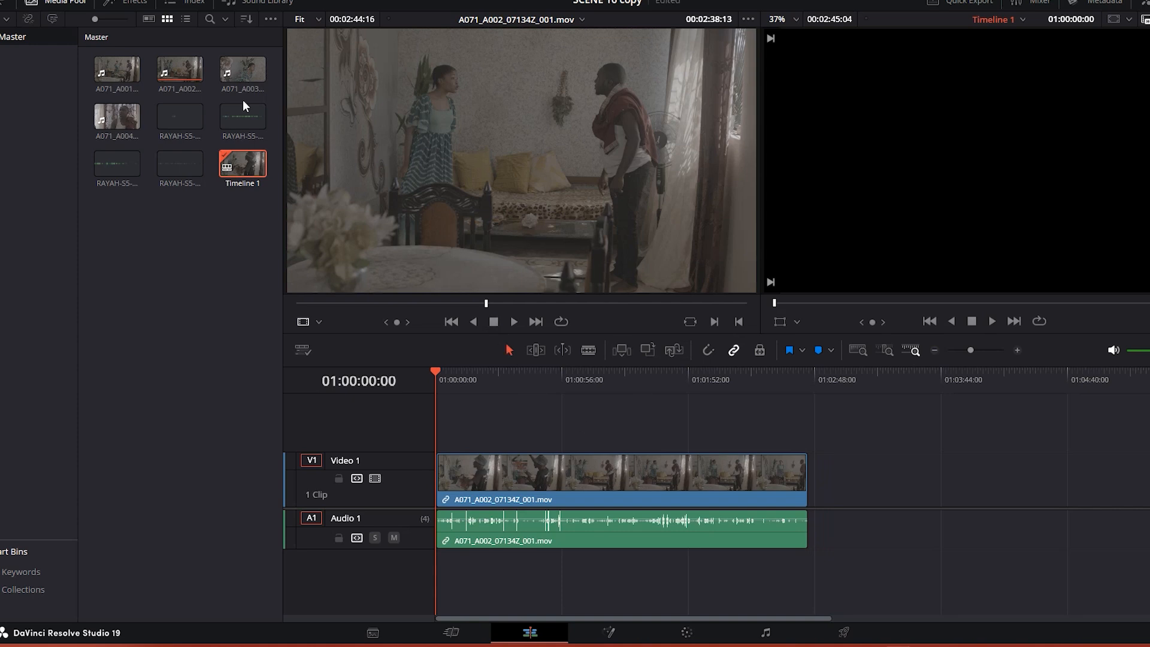
# Step: Place the RAYAH-S5-E11-T1-T009.WAV recording on a second audio track beneath the A071_A002 clip, at the timeline start
pyautogui.click(161, 105)
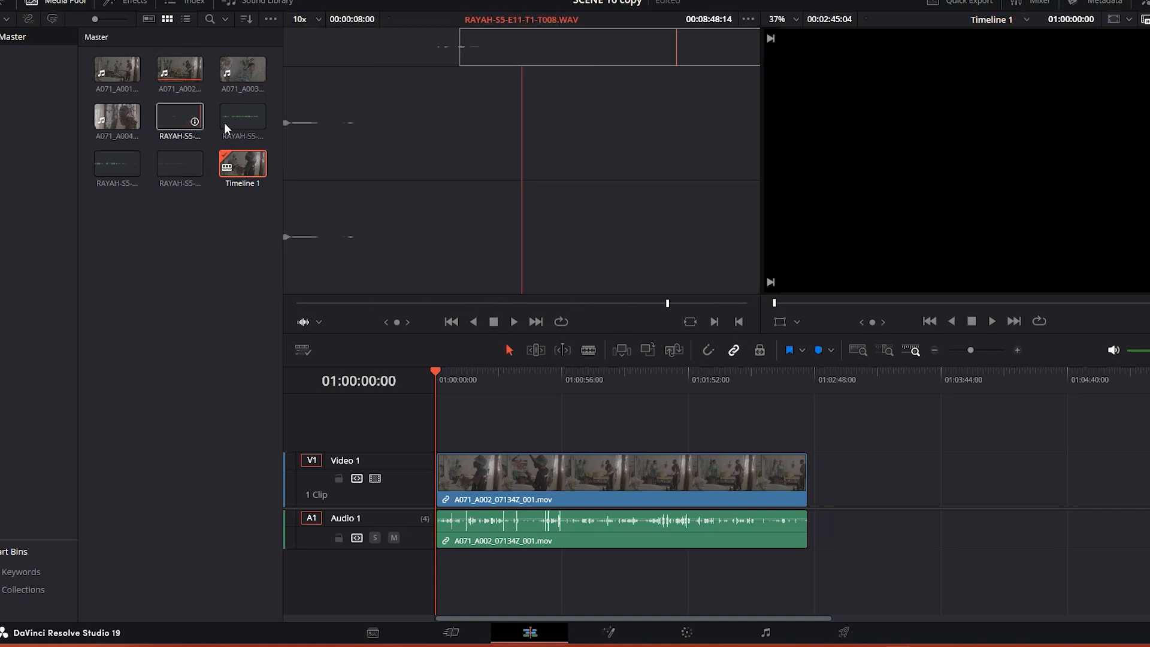
pyautogui.click(229, 122)
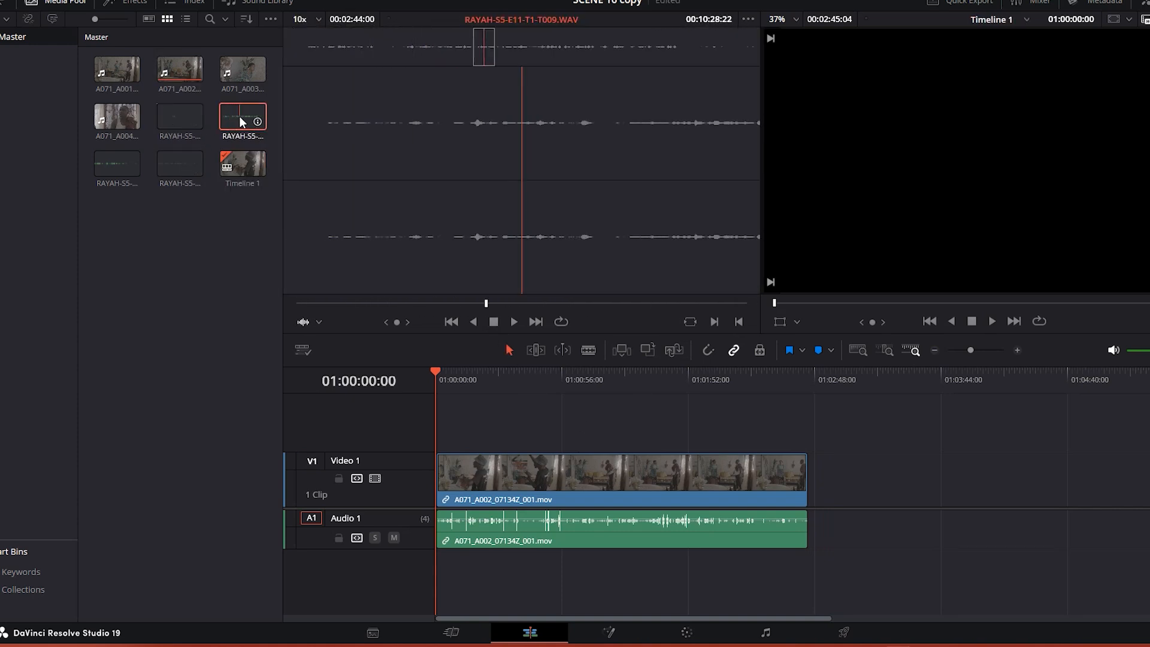
pyautogui.moveTo(240, 116); pyautogui.dragTo(432, 567)
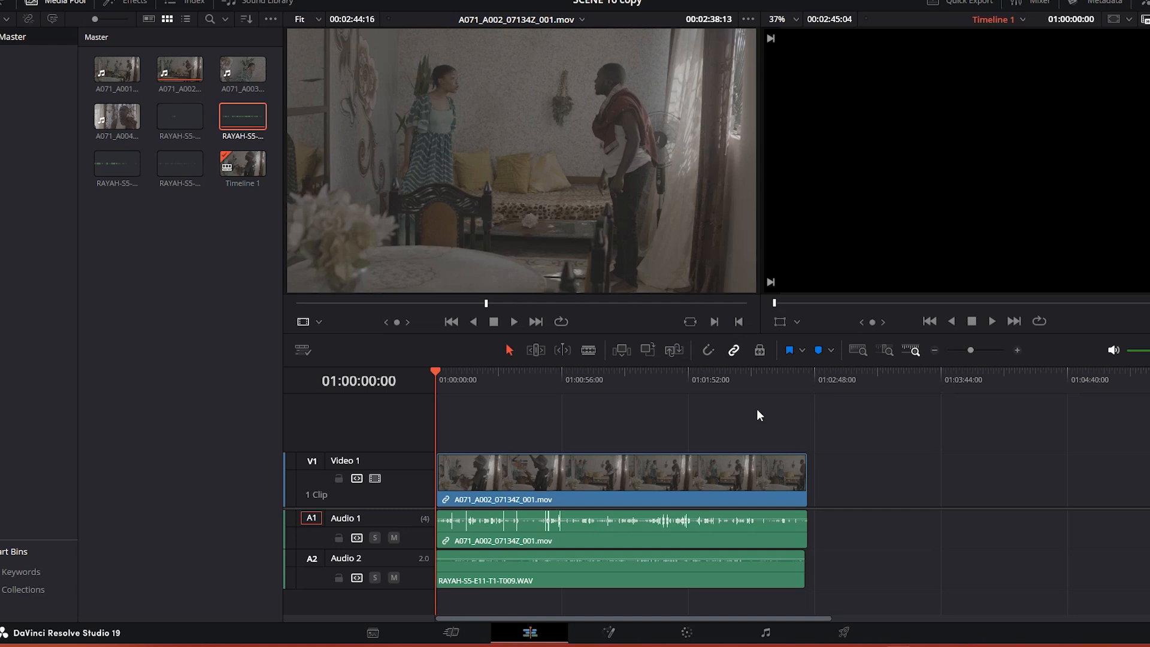
# Step: Auto-align the A071_A002 clip and the T009 recording by waveform
pyautogui.moveTo(746, 409); pyautogui.dragTo(637, 579)
pyautogui.rightClick(642, 537)
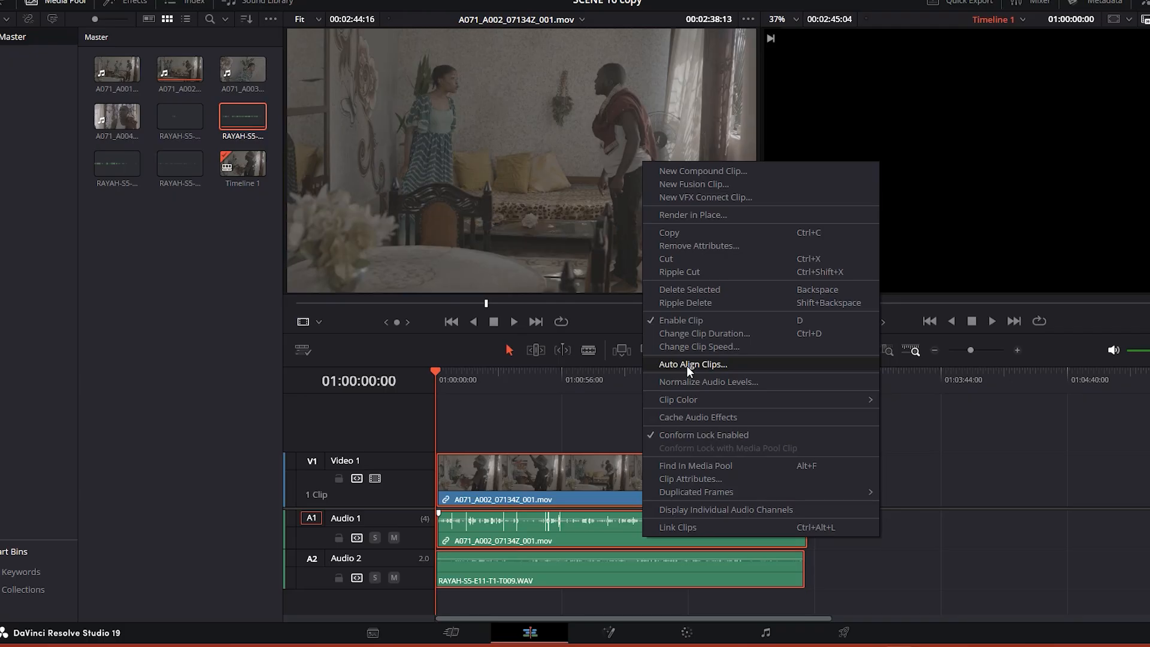
pyautogui.click(686, 365)
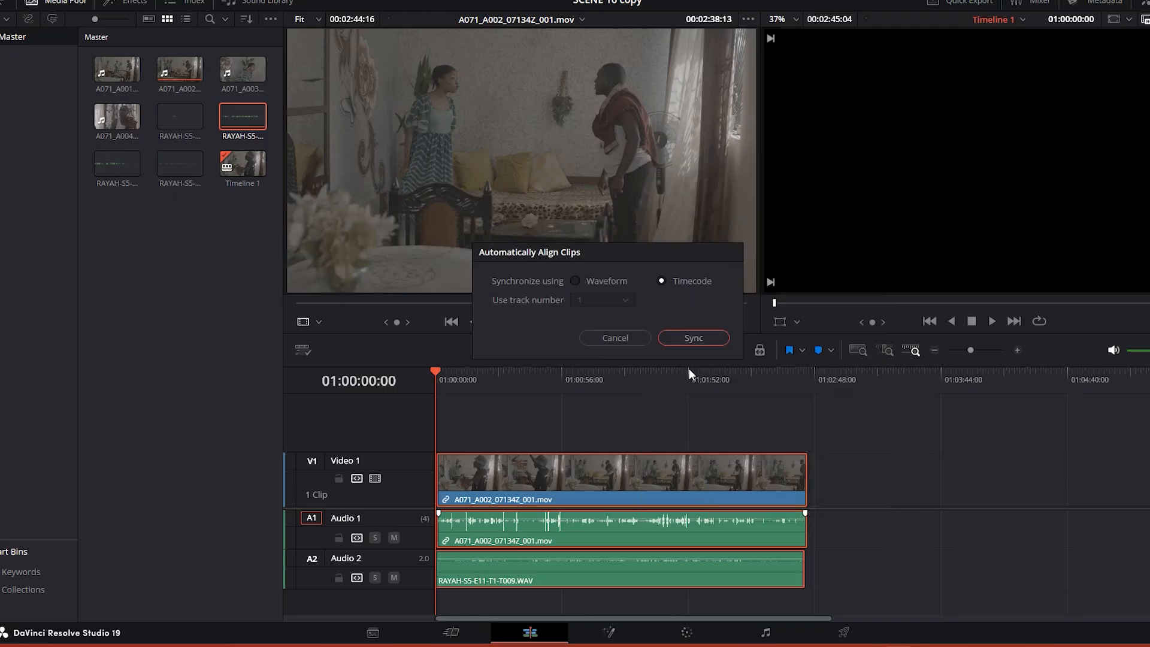
pyautogui.click(573, 281)
pyautogui.click(598, 301)
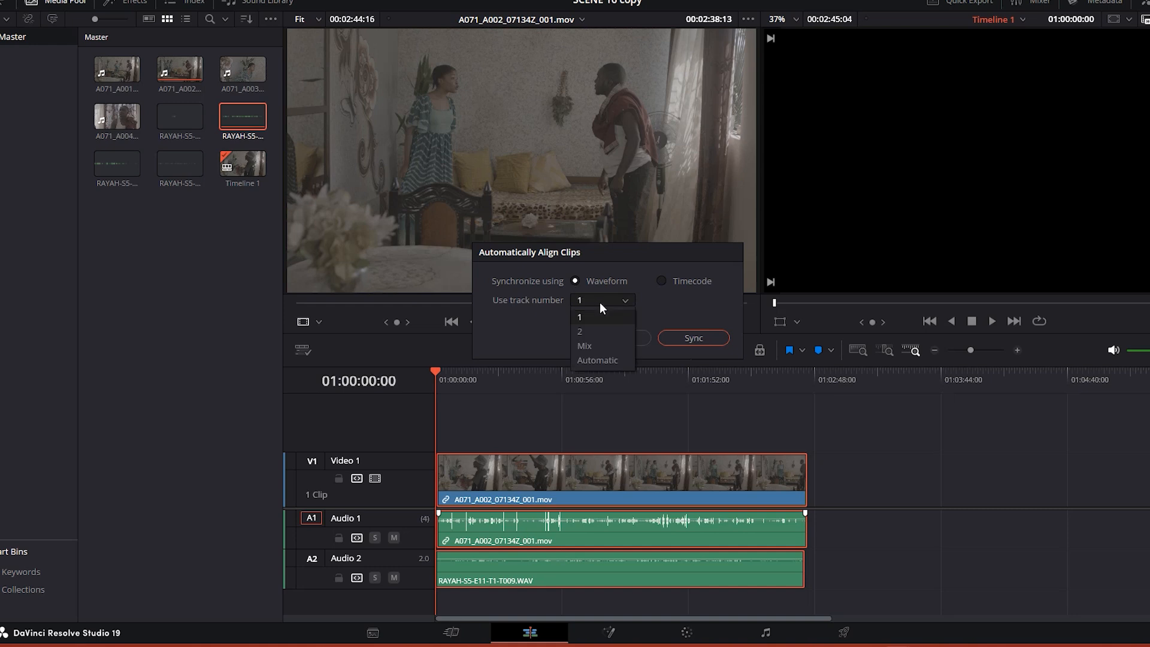
pyautogui.click(585, 346)
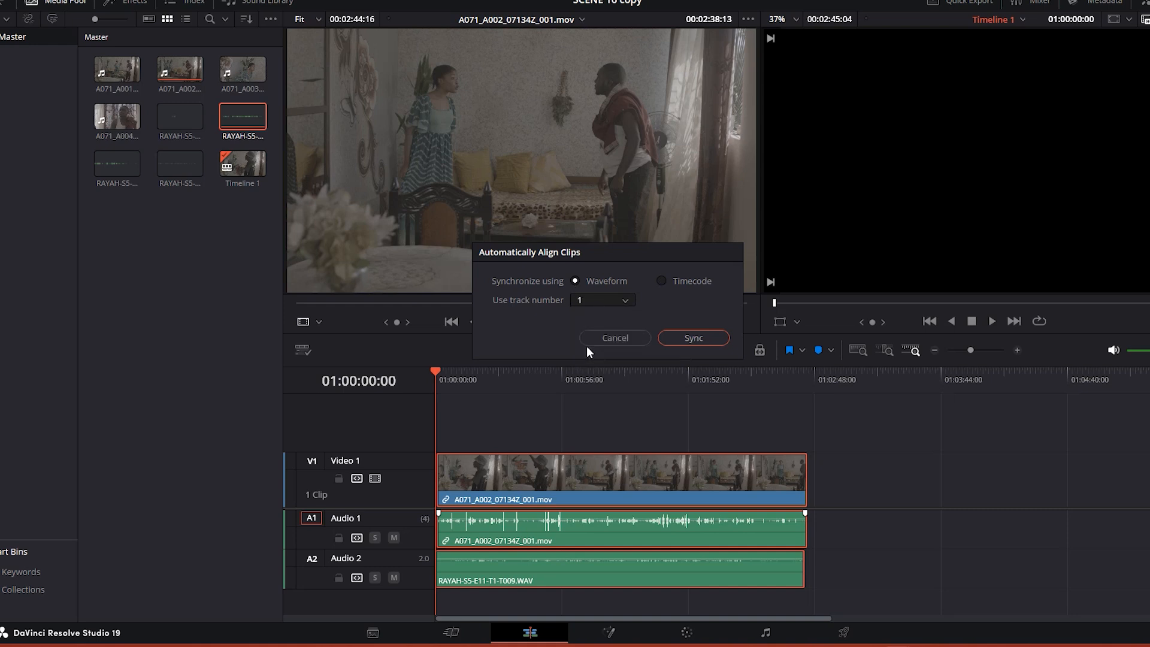
pyautogui.click(692, 337)
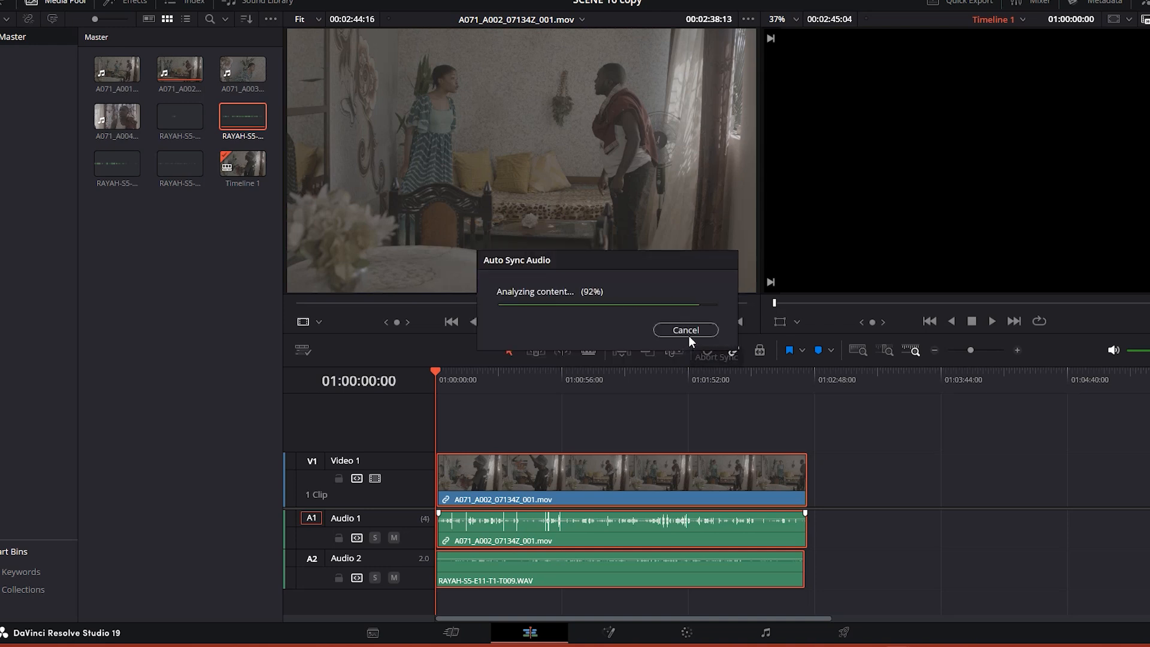
# Step: Cut the A071_A002 clip near the start of the T009 recording and remove the leading piece and the gap it leaves
pyautogui.click(554, 413)
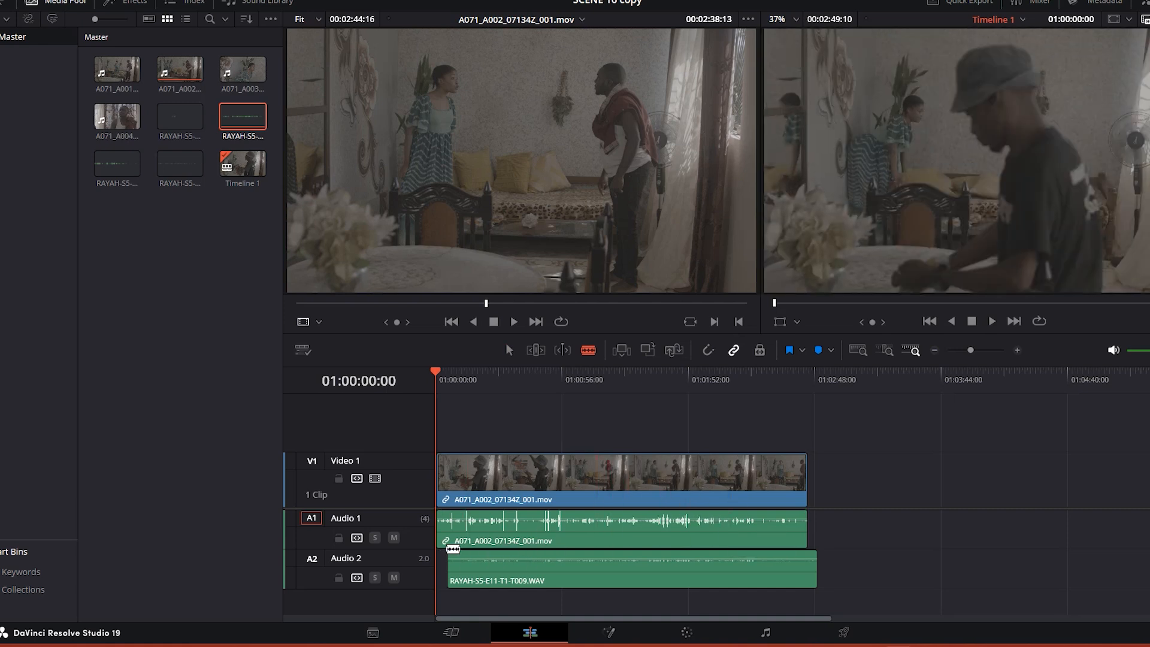
pyautogui.click(453, 542)
pyautogui.press('a')
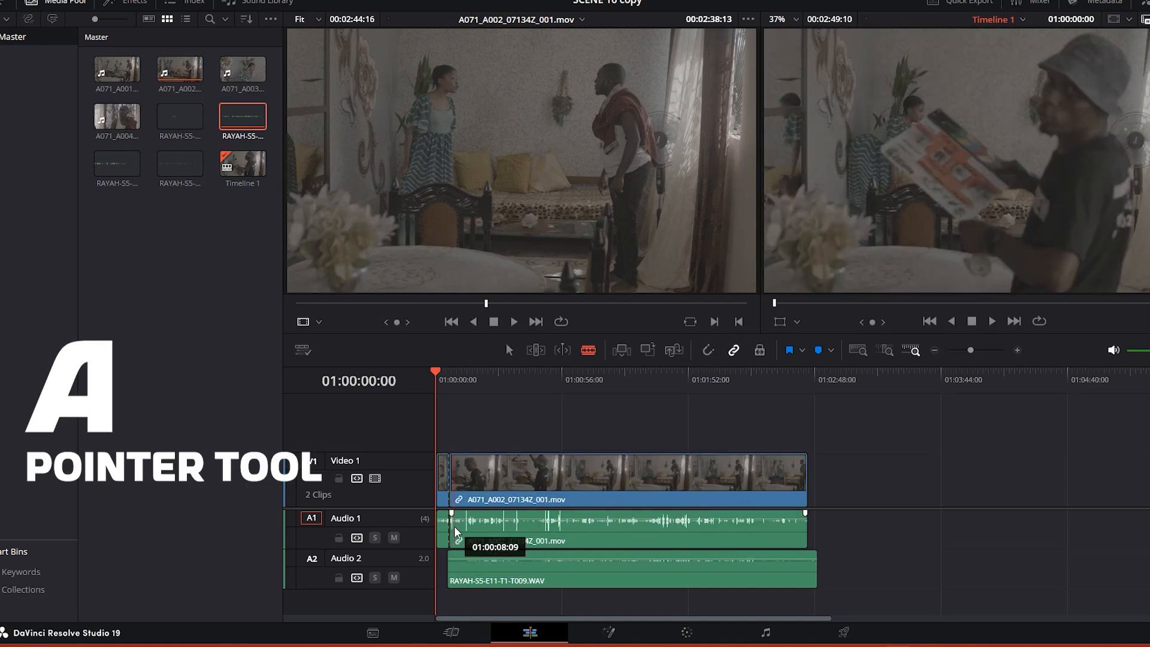
pyautogui.click(442, 499)
pyautogui.press('BackSpace')
pyautogui.click(442, 499)
pyautogui.press('BackSpace')
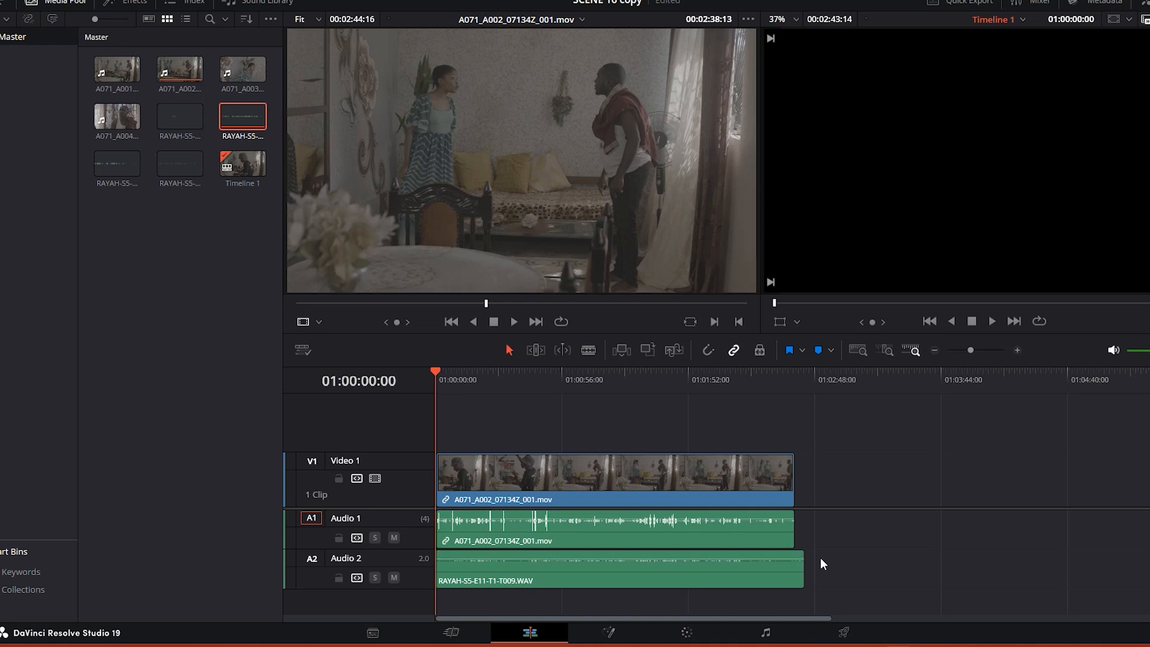
# Step: Trim the end of the T009 recording to the video's end and move it onto Audio 1, overwriting the camera audio
pyautogui.moveTo(803, 559); pyautogui.dragTo(792, 572)
pyautogui.moveTo(659, 555); pyautogui.dragTo(658, 544)
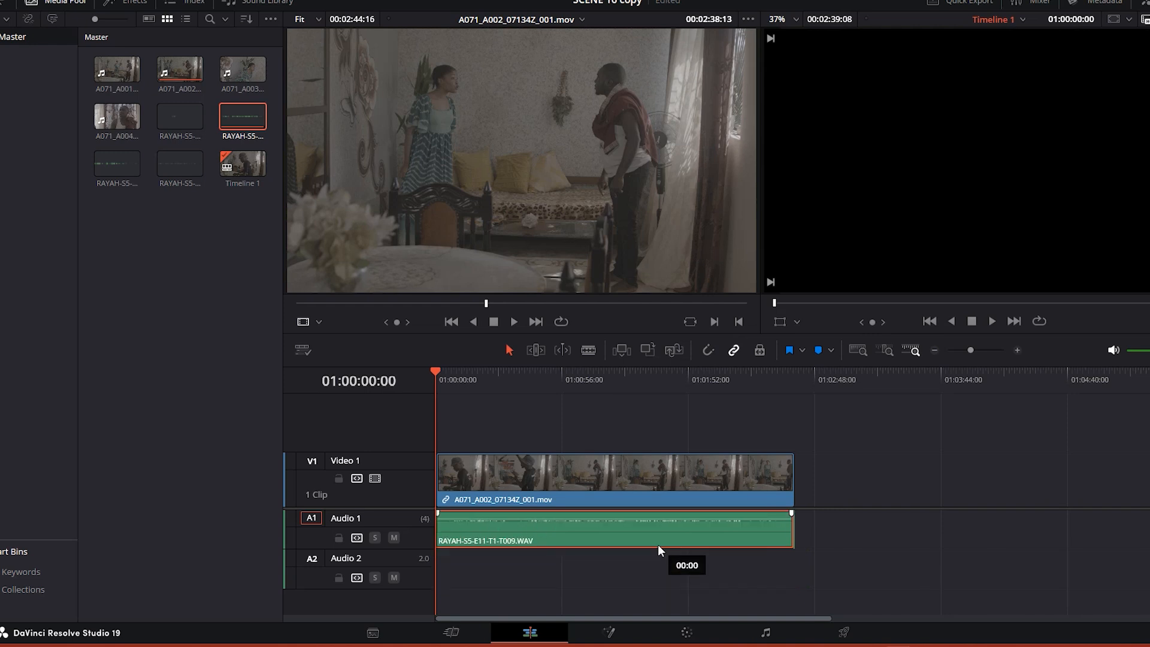
pyautogui.moveTo(657, 544); pyautogui.dragTo(658, 544)
# Step: Link the A071_A002 video clip with the T009 recording
pyautogui.moveTo(675, 410); pyautogui.dragTo(636, 526)
pyautogui.rightClick(636, 520)
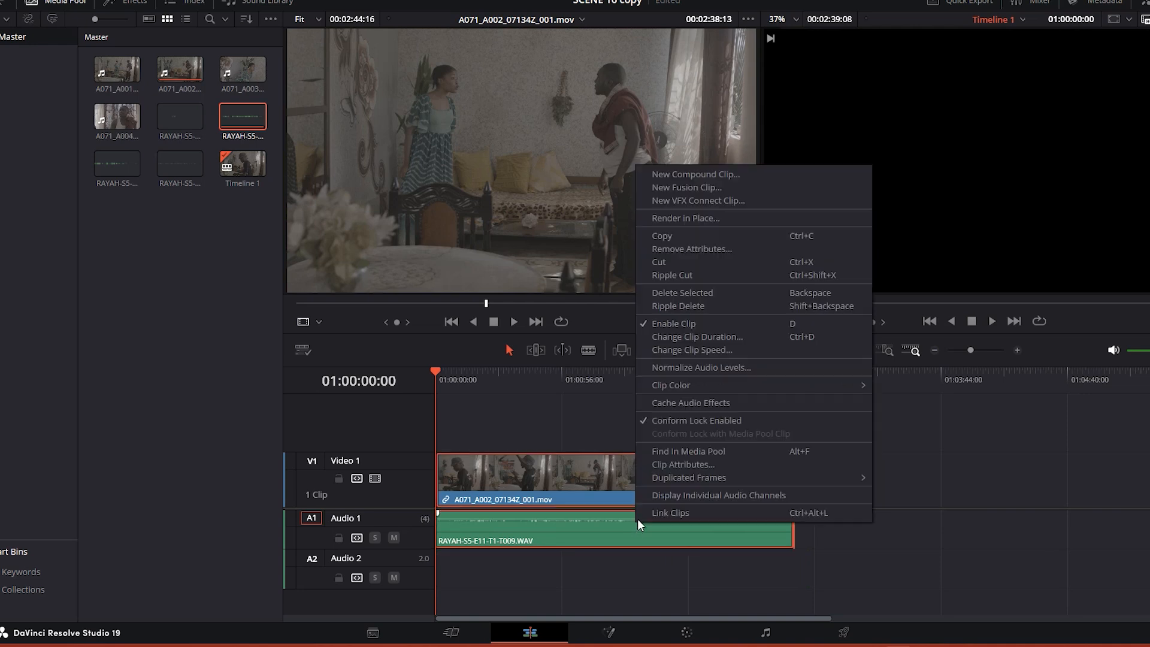
pyautogui.click(671, 512)
# Step: Place A071_A003_07133J_001.mov and RAYAH-S5-E11-T1-T010.WAV after the first pair on the timeline and auto-align them
pyautogui.moveTo(242, 68); pyautogui.dragTo(820, 484)
pyautogui.moveTo(117, 163); pyautogui.dragTo(820, 568)
pyautogui.rightClick(1019, 499)
pyautogui.click(1022, 397)
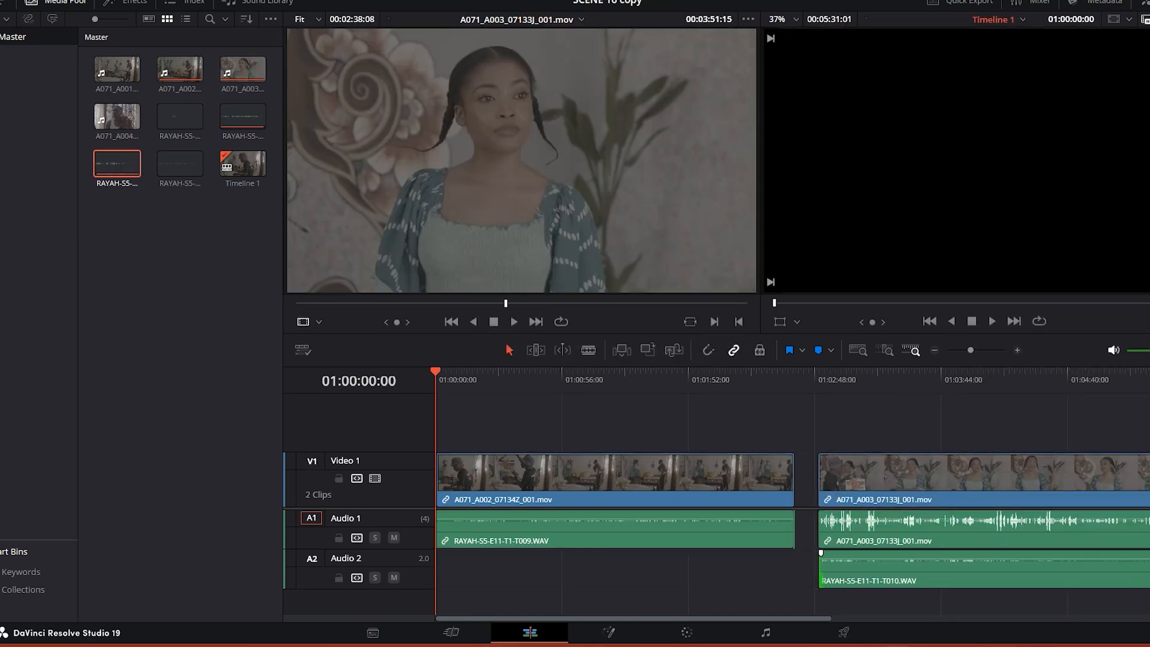
# Step: Replace the A071_A003 camera audio with the T010 recording on Audio 1 and link it to the video
pyautogui.moveTo(1055, 551); pyautogui.dragTo(1022, 542)
pyautogui.moveTo(1007, 418); pyautogui.dragTo(960, 531)
pyautogui.rightClick(961, 531)
pyautogui.click(1001, 421)
# Step: Place A071_A004_0713RF_001.mov on the timeline after the A071_A003 clip, leaving a small gap
pyautogui.moveTo(825, 617); pyautogui.dragTo(1017, 618)
pyautogui.click(119, 116)
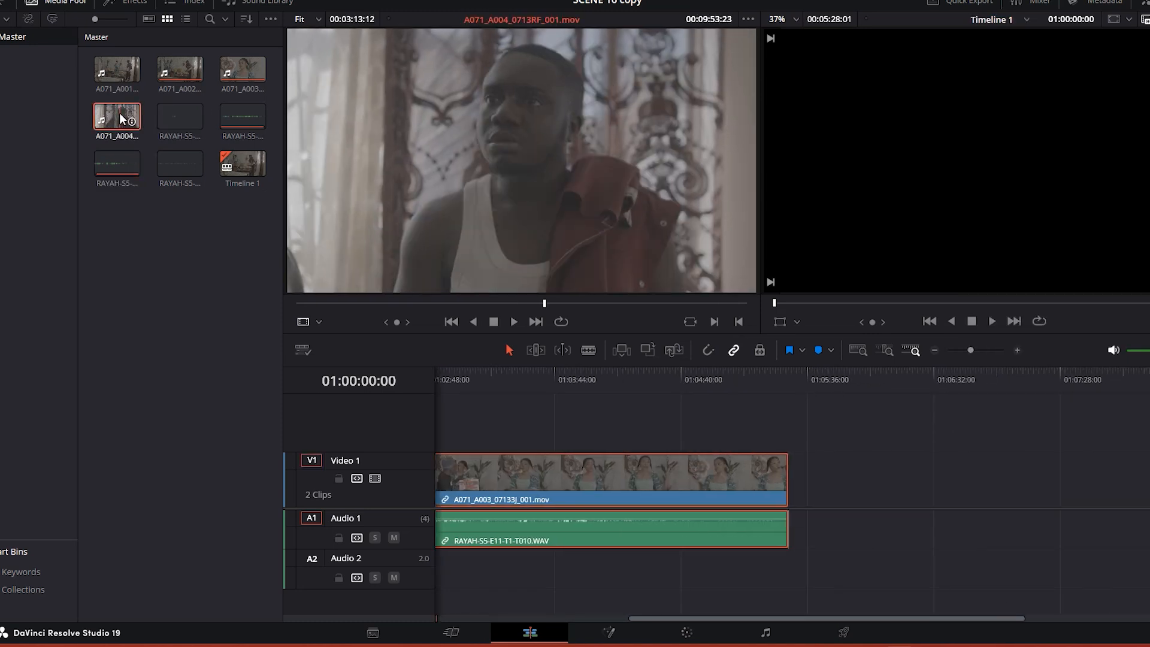
pyautogui.moveTo(117, 116); pyautogui.dragTo(813, 479)
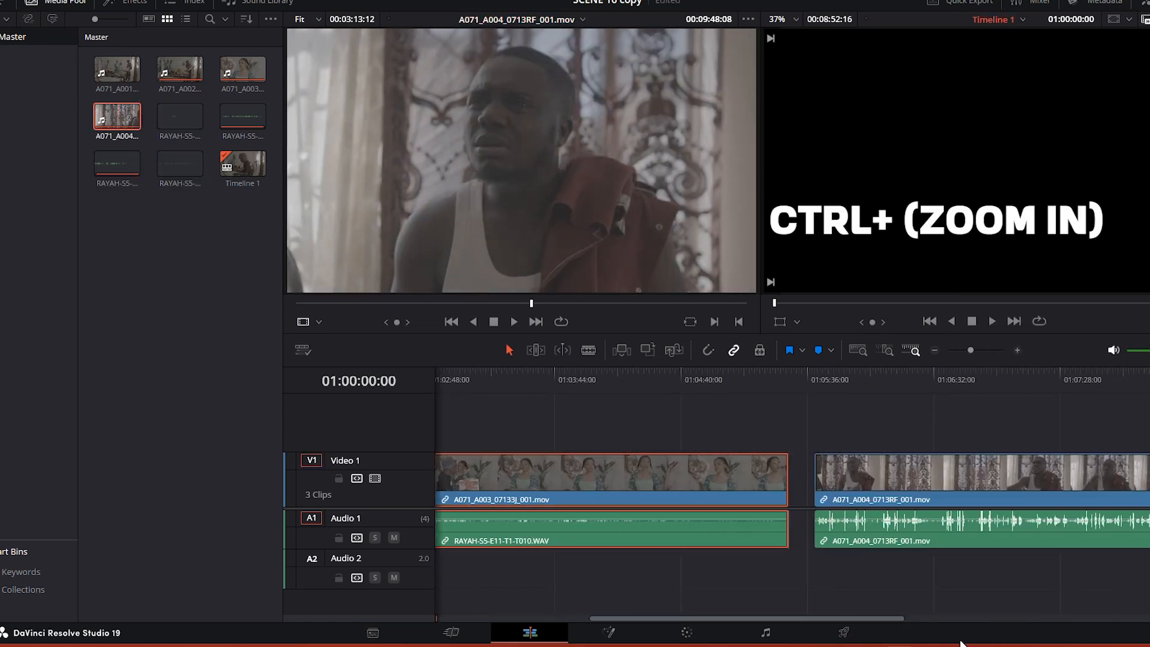
# Step: Add the RAYAH-S5-E11-T1-T011.WAV recording beneath the A071_A004 clip, auto-align the two and trim both ends of the recording to the video
pyautogui.press('+')
pyautogui.moveTo(970, 350); pyautogui.dragTo(967, 358)
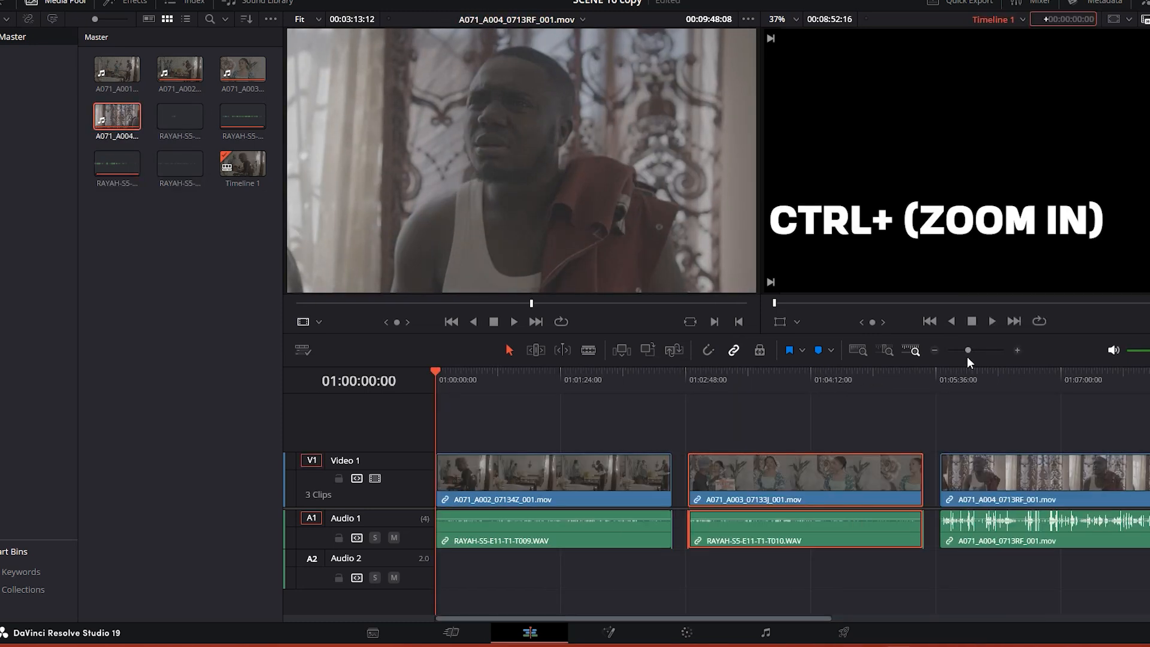
pyautogui.hotkey('ctrl', '+')
pyautogui.hotkey('ctrl', '+')
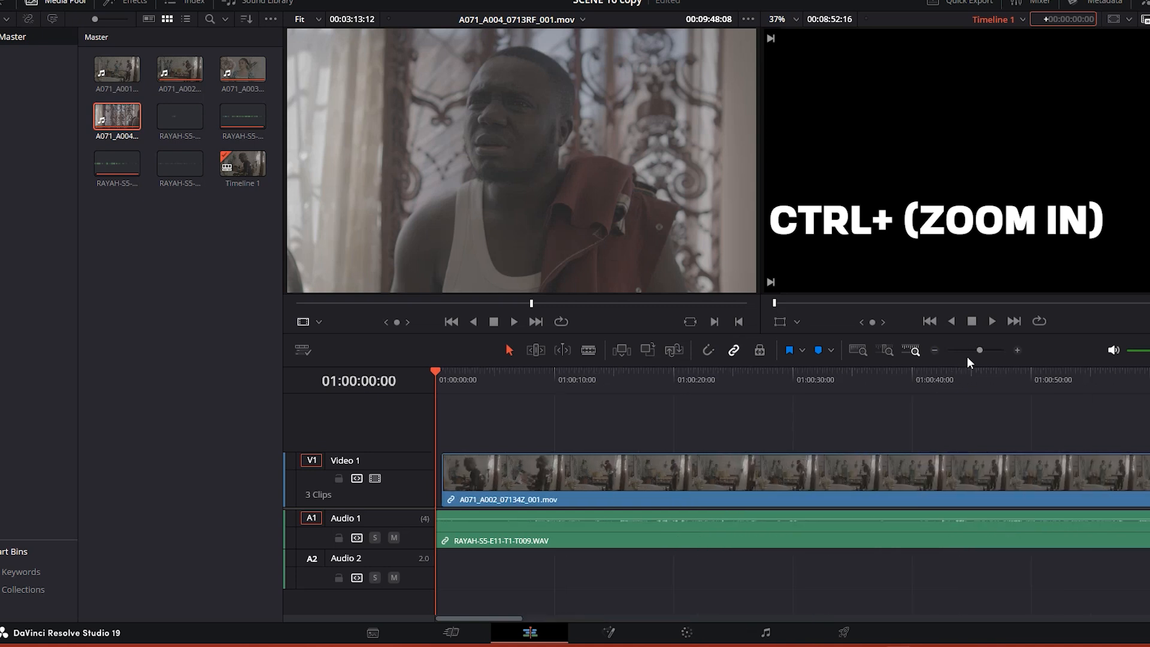
pyautogui.hotkey('ctrl', '-')
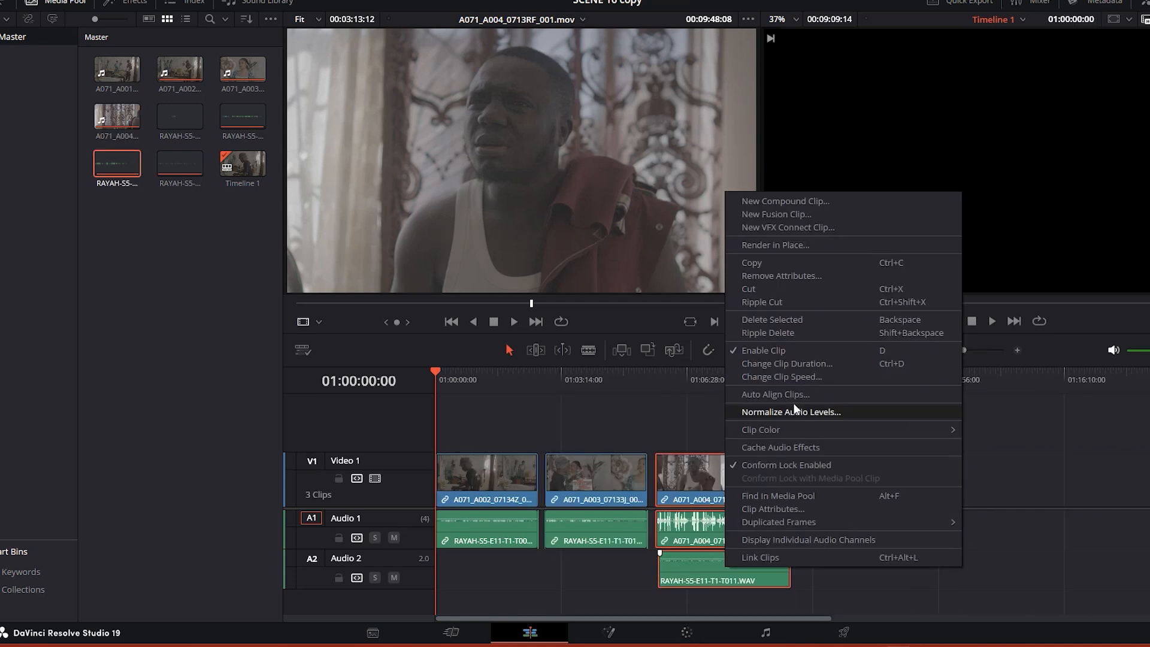
pyautogui.click(792, 410)
pyautogui.moveTo(653, 566); pyautogui.dragTo(657, 566)
pyautogui.moveTo(783, 565); pyautogui.dragTo(773, 564)
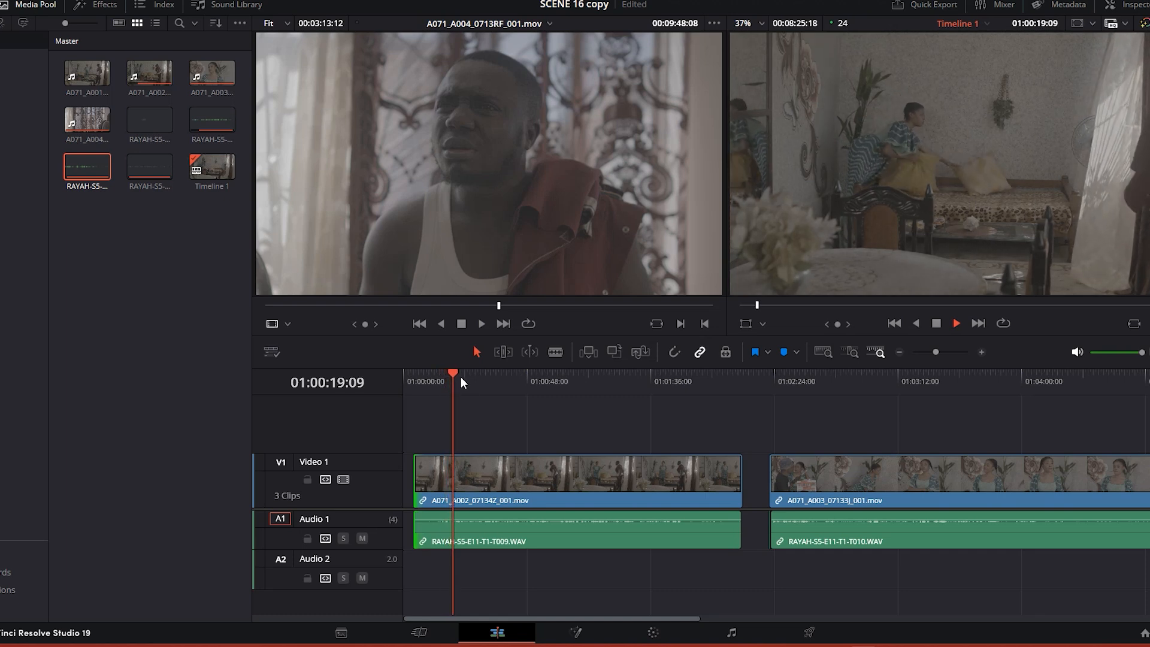
# Step: Trim the start of the linked A071_A002 clip to about 01:00:10:20 and play back the scene from there
pyautogui.moveTo(454, 370); pyautogui.dragTo(431, 397)
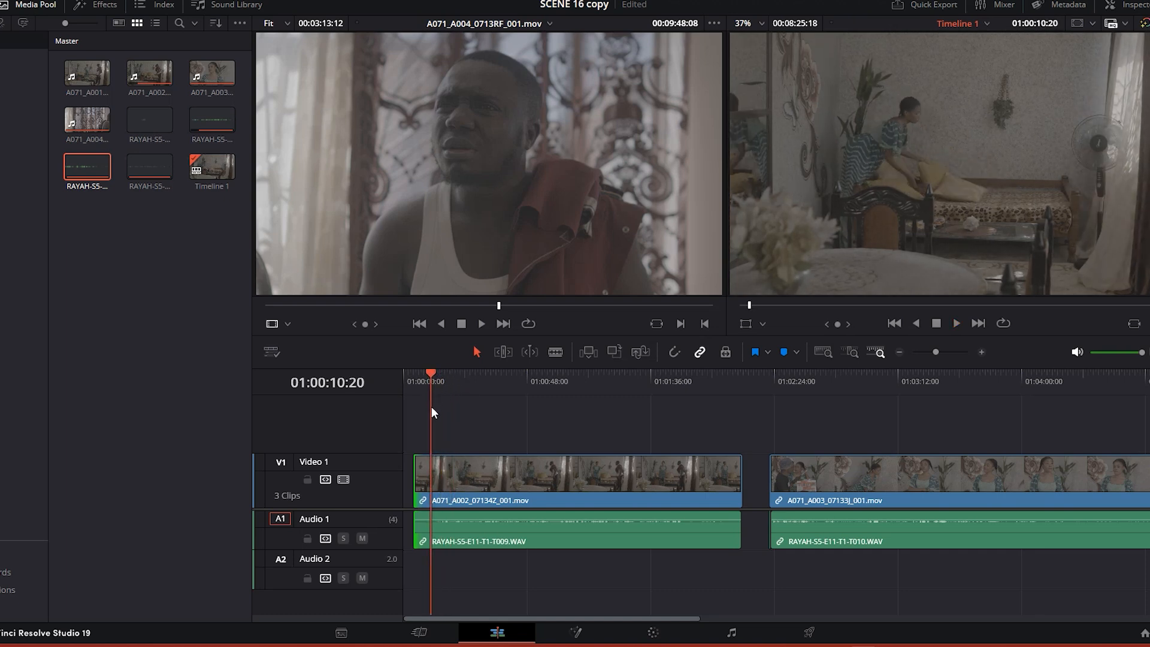
pyautogui.moveTo(415, 473); pyautogui.dragTo(432, 474)
pyautogui.press('space')
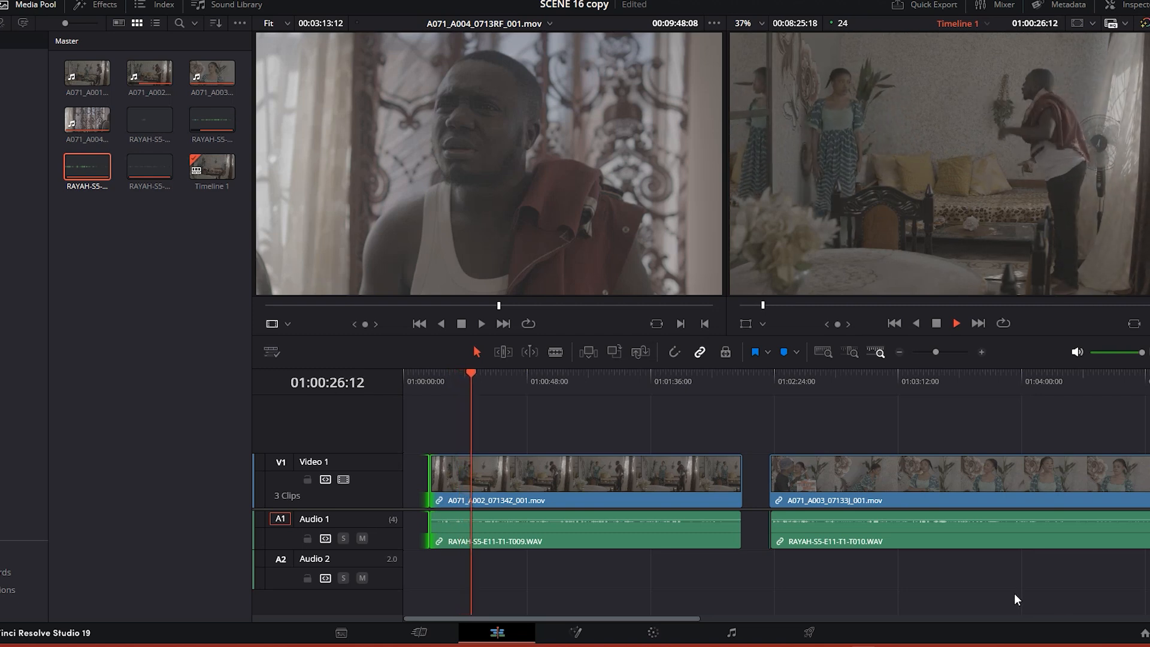
pyautogui.press('space')
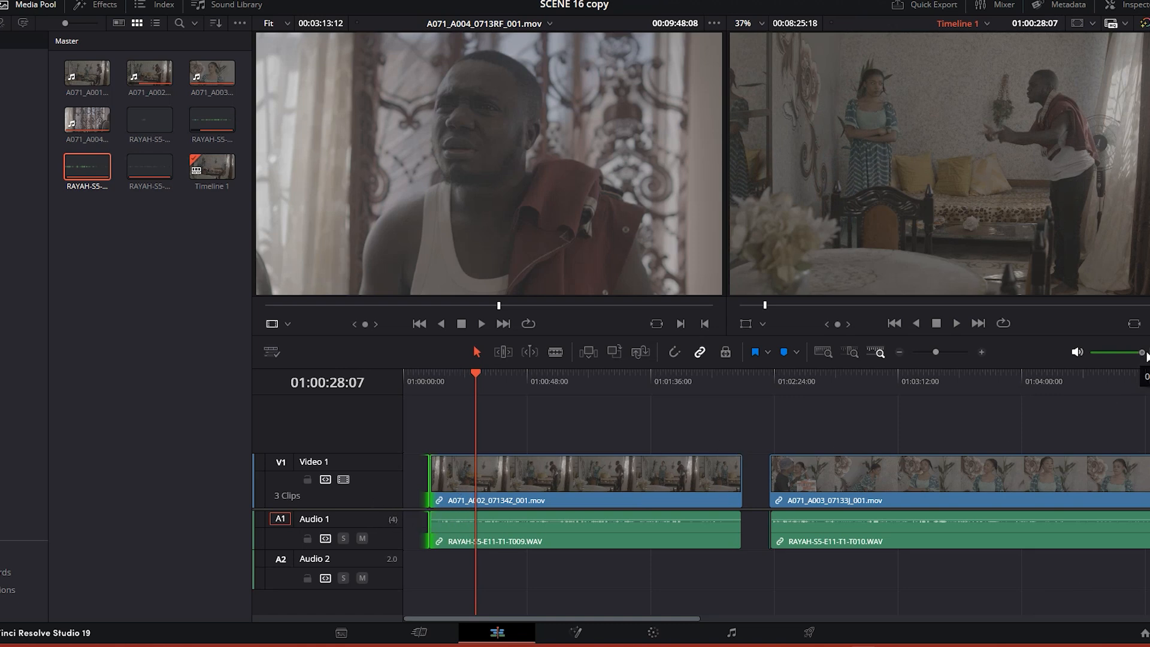
pyautogui.press('space')
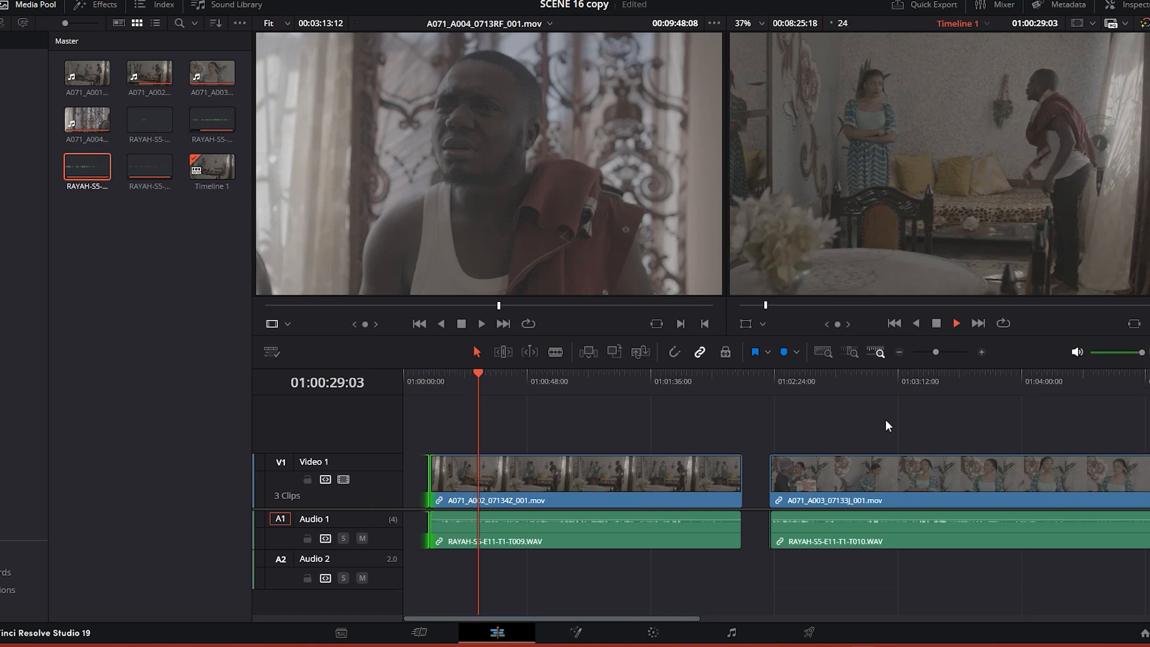
# Step: Split the linked A071_A002 clip at 01:00:31:10
pyautogui.press('space')
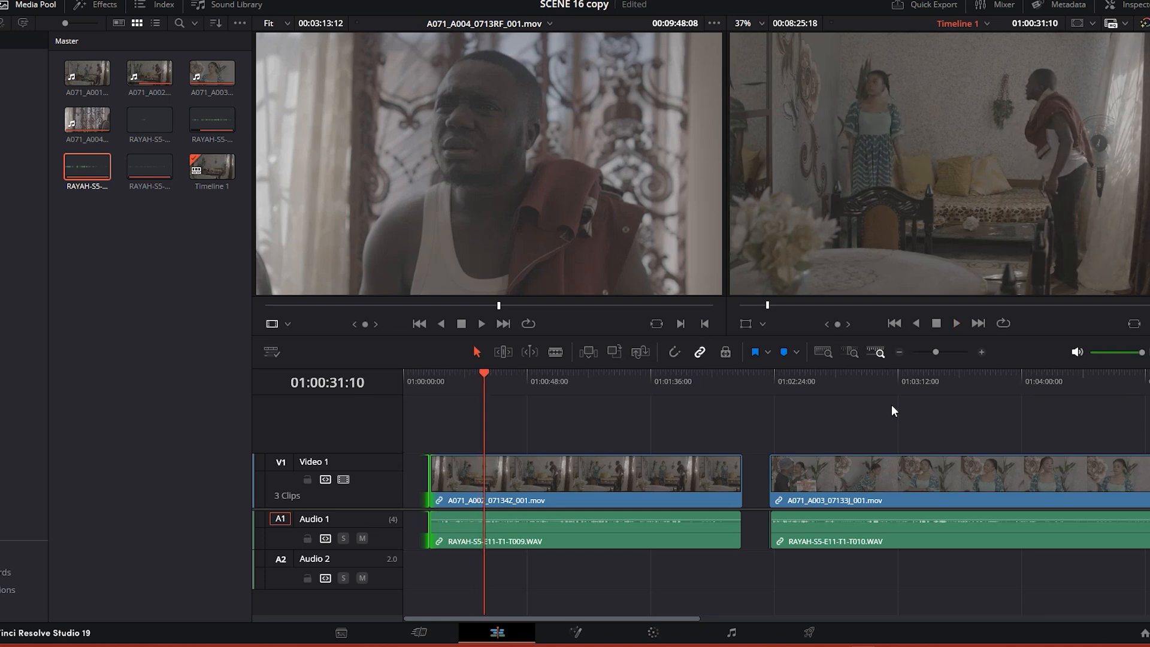
pyautogui.moveTo(477, 459)
pyautogui.press('b')
pyautogui.click(485, 462)
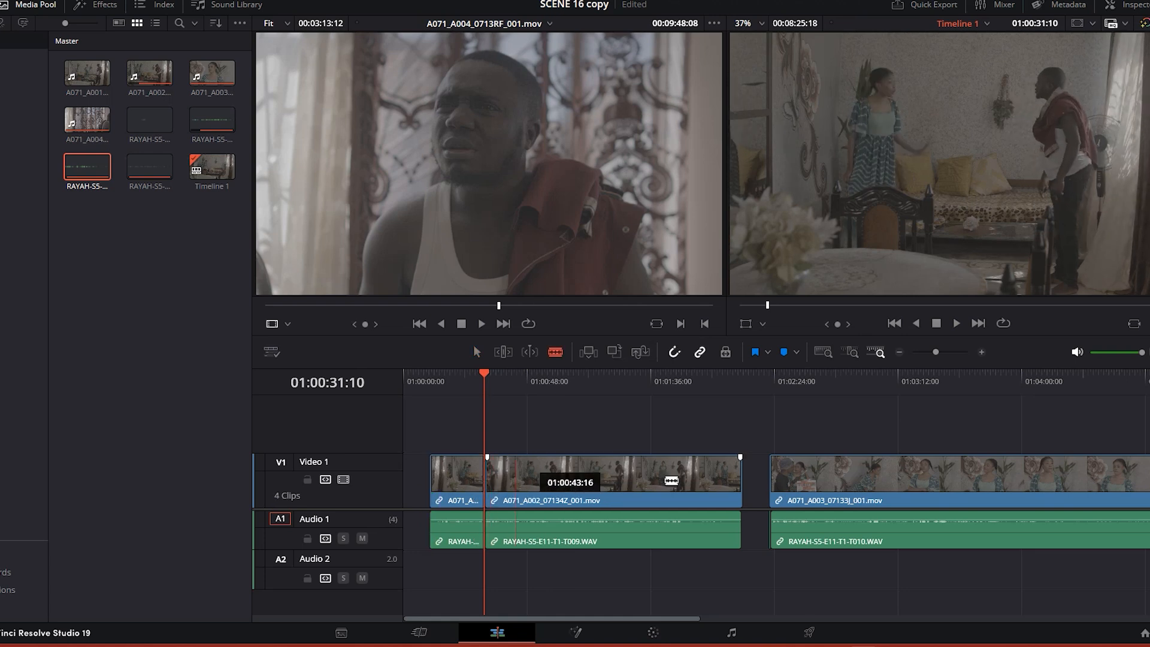
# Step: Split the linked A071_A003 clip at 01:03:13:05 and ripple delete the part before the cut
pyautogui.moveTo(486, 373); pyautogui.dragTo(871, 413)
pyautogui.press('space')
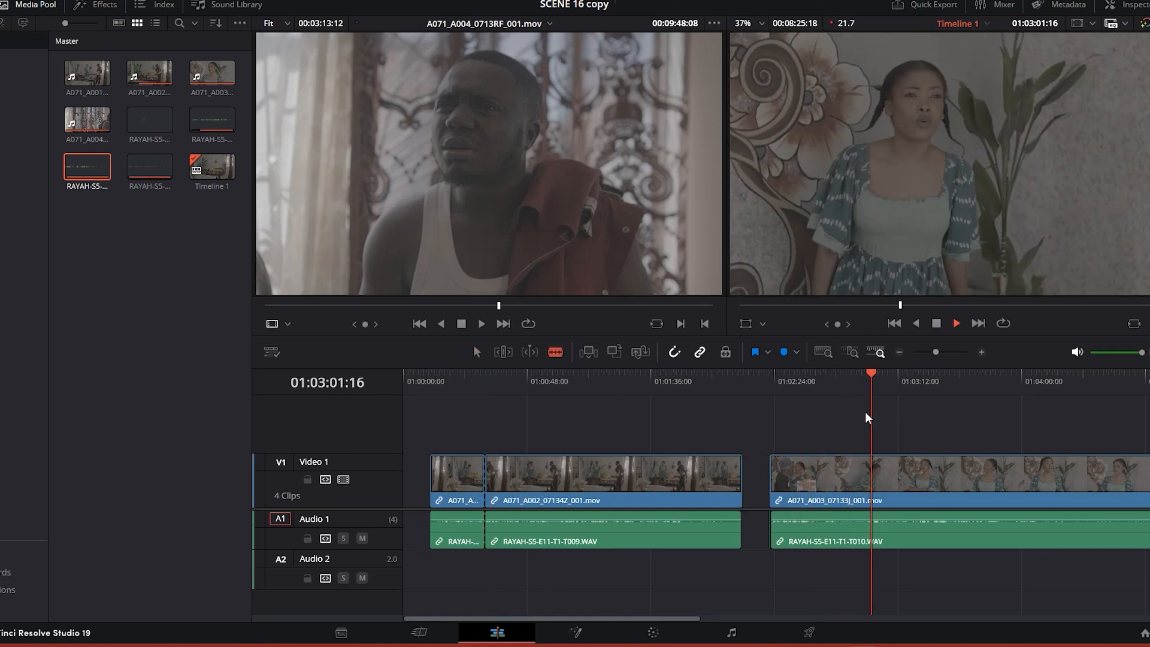
pyautogui.press('space')
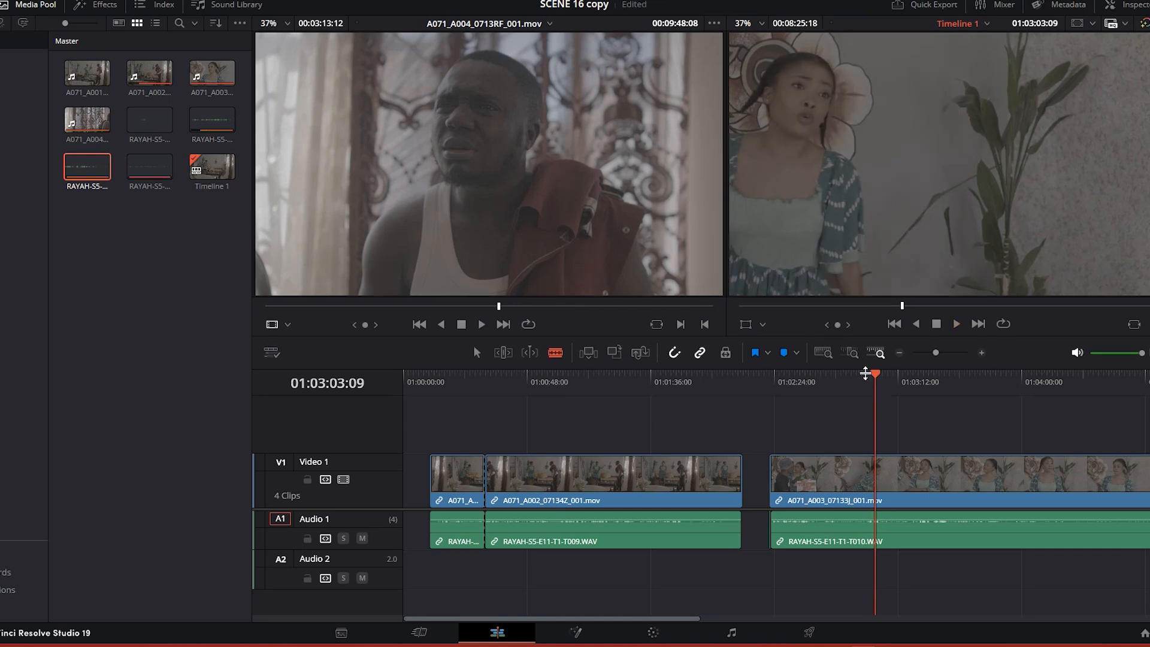
pyautogui.moveTo(865, 373); pyautogui.dragTo(865, 389)
pyautogui.click(793, 384)
pyautogui.press('space')
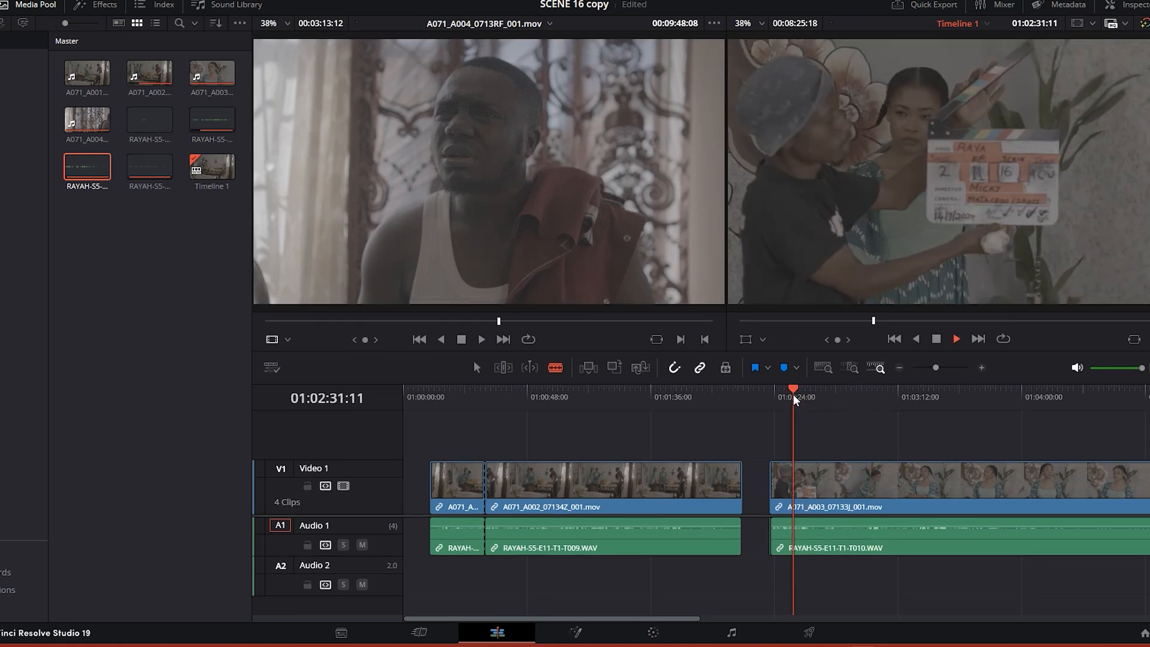
pyautogui.moveTo(796, 400); pyautogui.dragTo(899, 406)
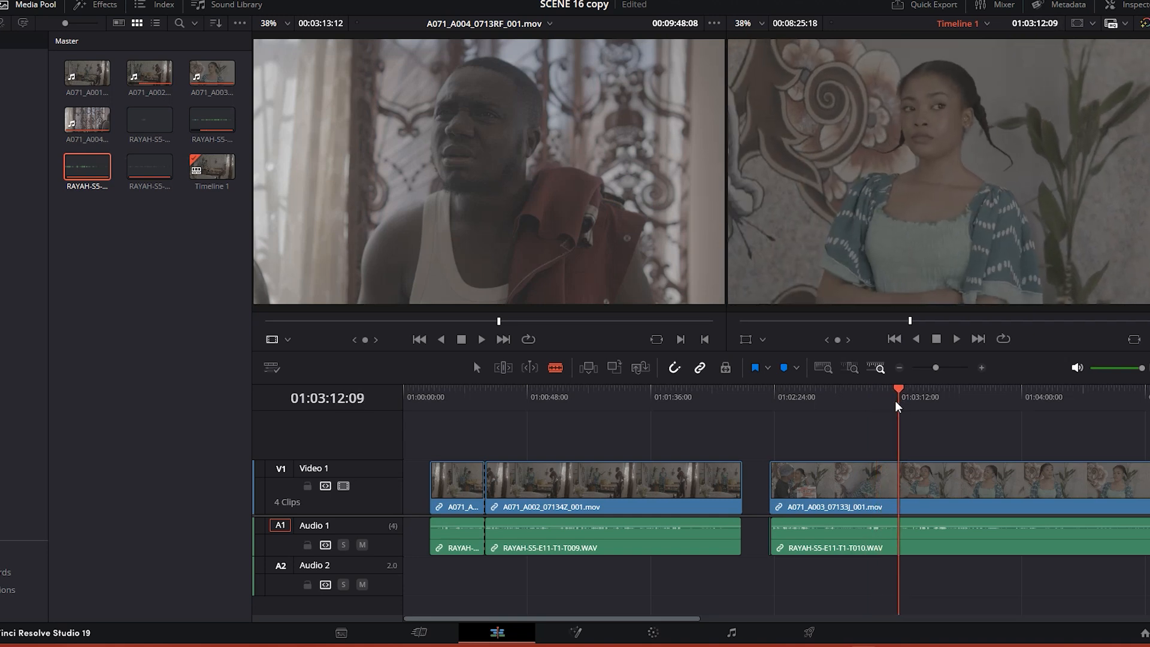
pyautogui.press('space')
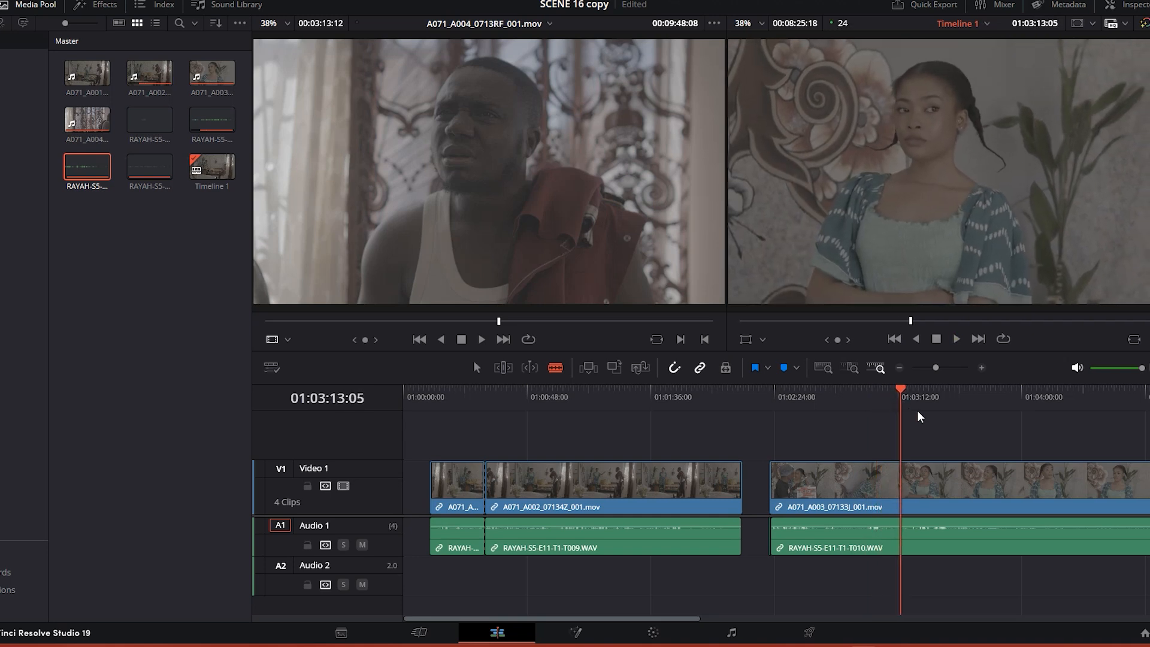
pyautogui.click(904, 470)
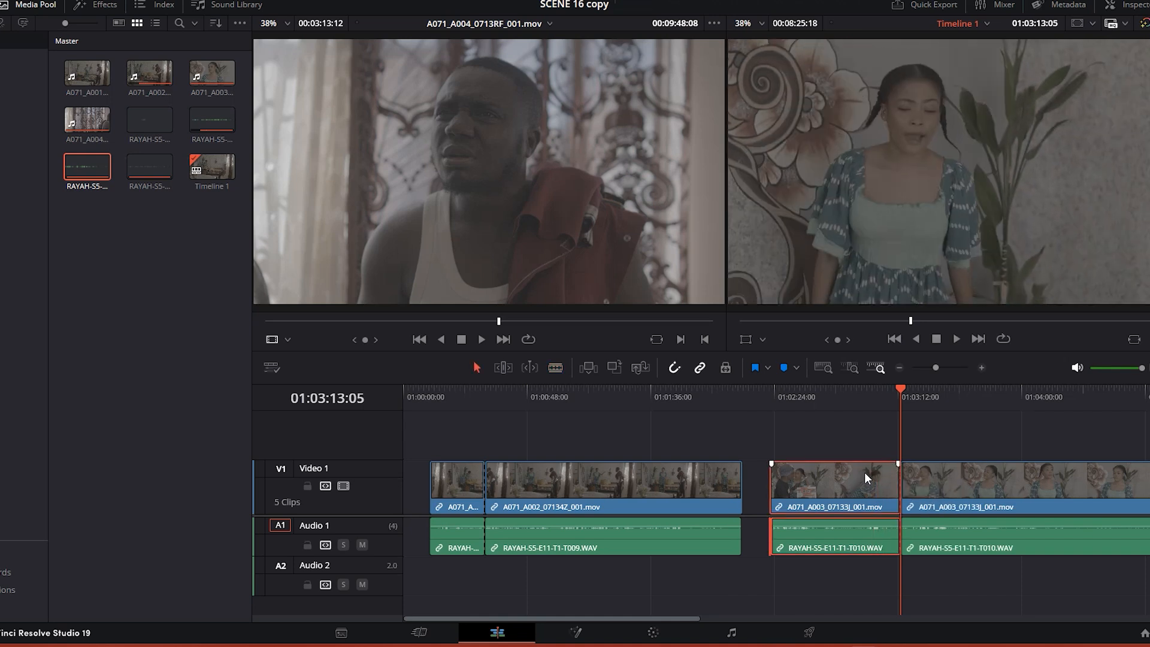
pyautogui.press('Delete')
# Step: Raise the clip volume of the T010 recording and of the longer T009 recording on Audio 1
pyautogui.moveTo(821, 526); pyautogui.dragTo(825, 516)
pyautogui.moveTo(646, 526); pyautogui.dragTo(648, 513)
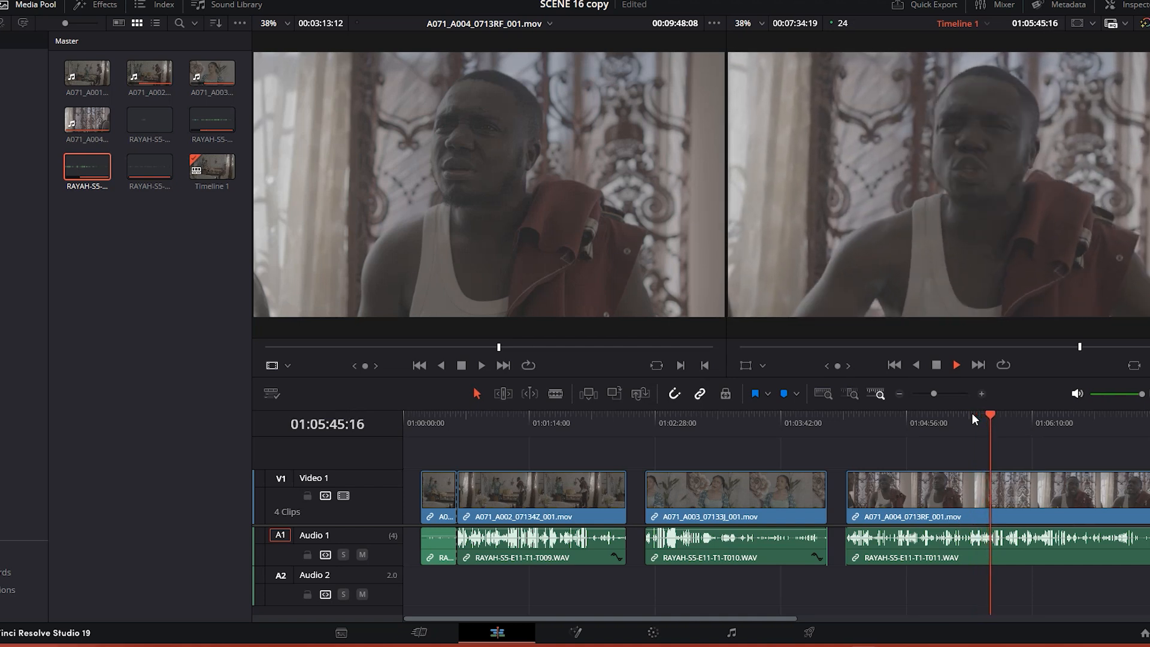
# Step: Split the linked A071_A004 clip at 01:05:47:03 and ripple delete the part before the cut
pyautogui.press('space')
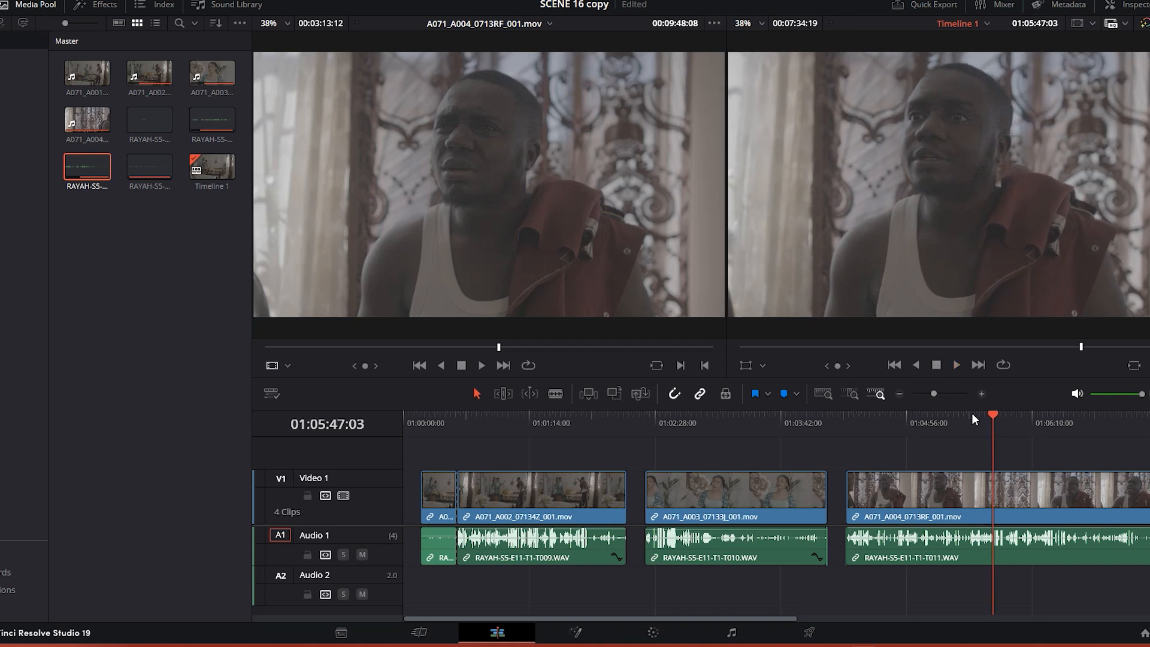
pyautogui.press('b')
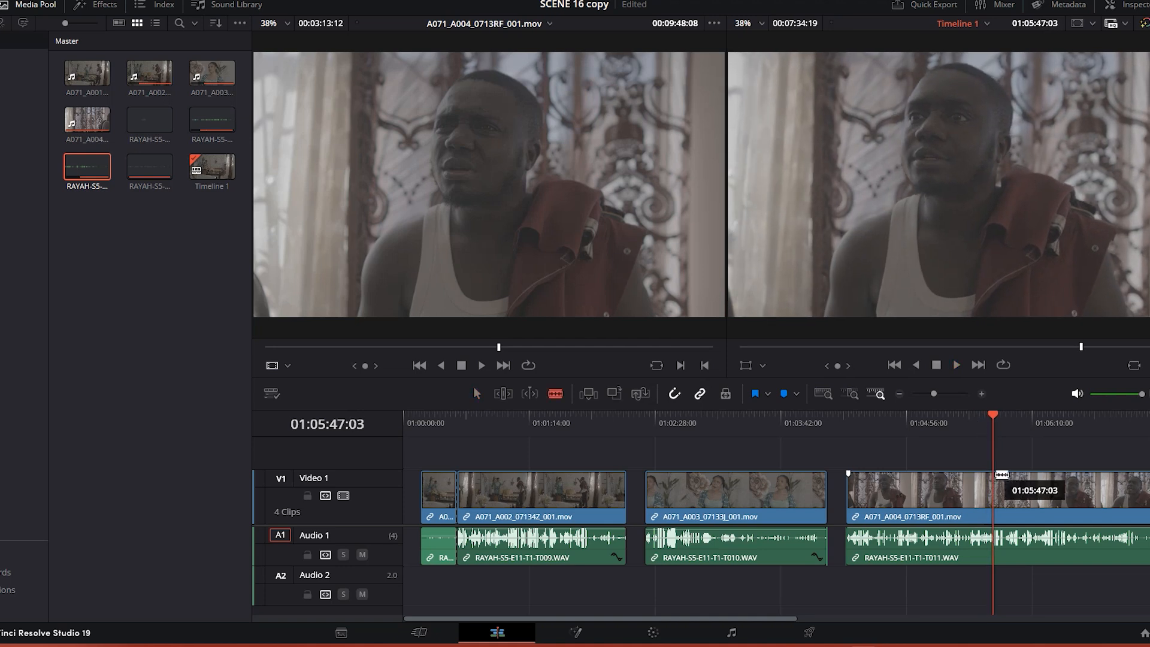
pyautogui.click(993, 475)
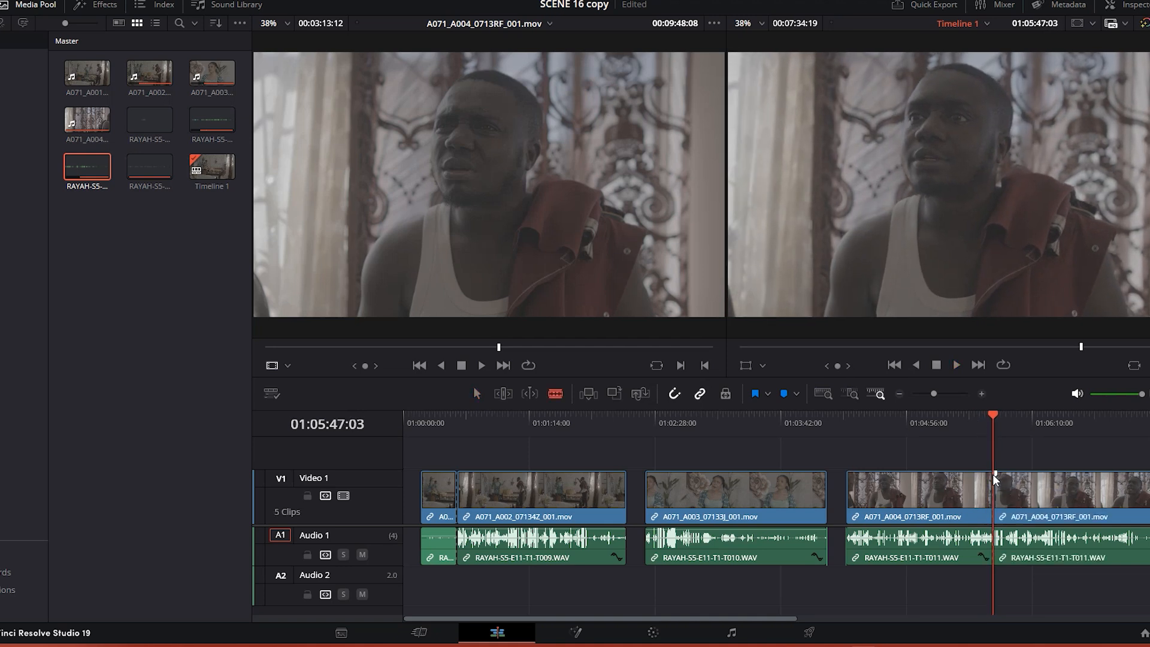
pyautogui.press('a')
pyautogui.click(960, 480)
pyautogui.press('Delete')
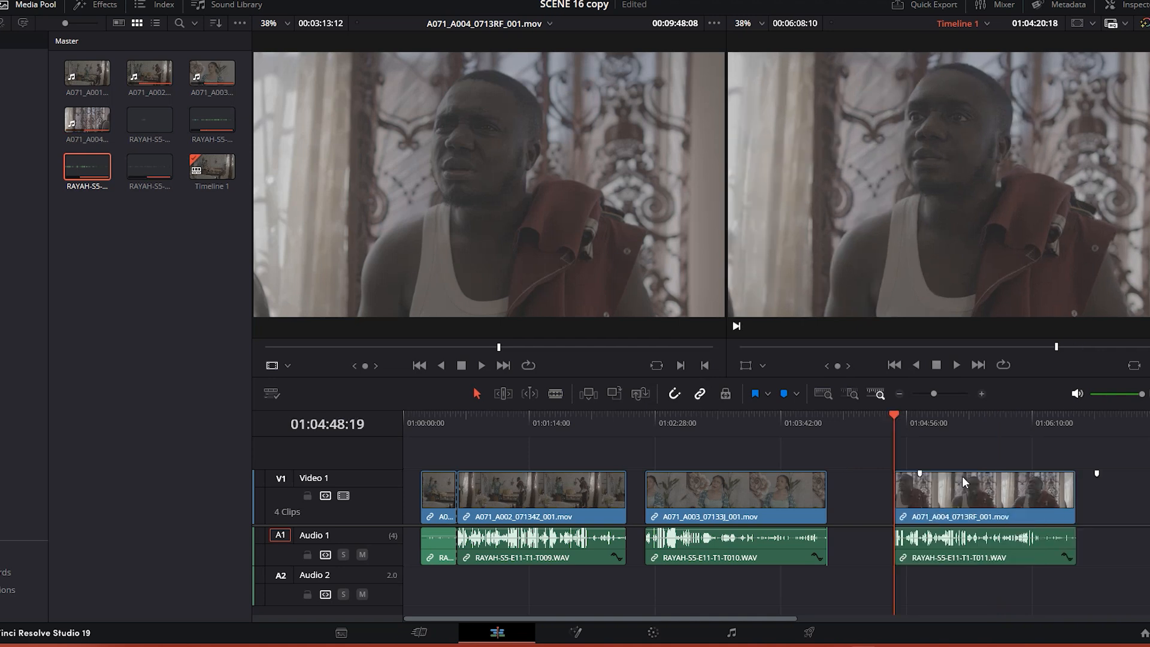
# Step: Shift the A071_A004 clip 01:25:09 later, and move the short opening A071_A002 piece into the gap before it, raising its volume
pyautogui.moveTo(939, 494); pyautogui.dragTo(1083, 493)
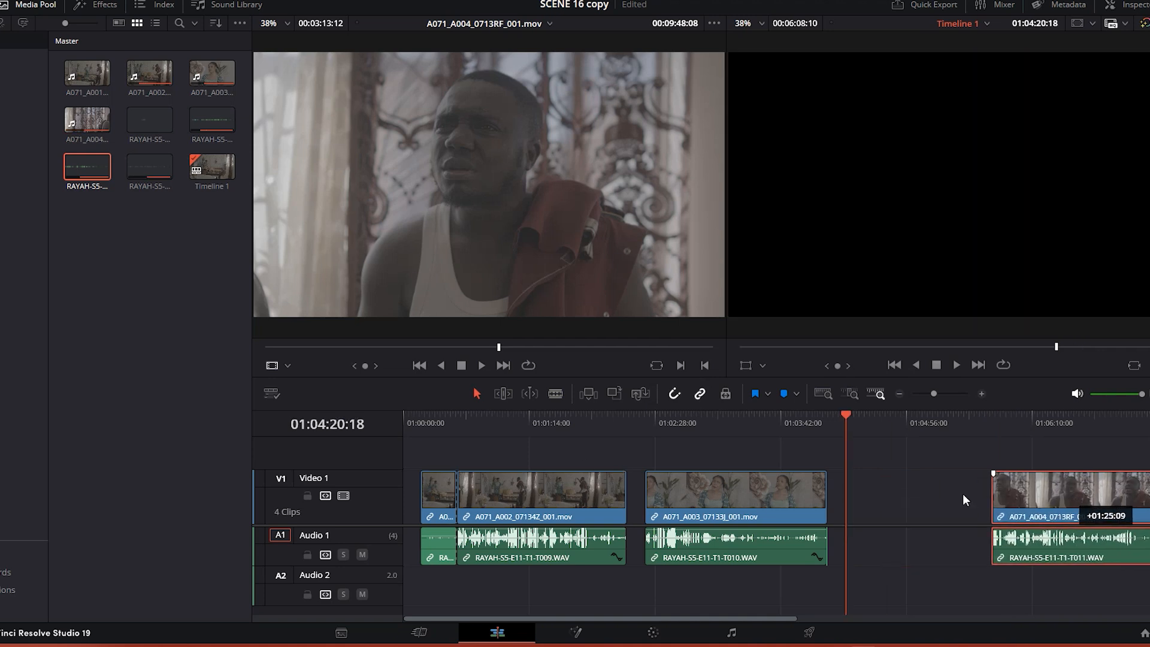
pyautogui.moveTo(449, 482); pyautogui.dragTo(920, 485)
pyautogui.moveTo(915, 534); pyautogui.dragTo(915, 524)
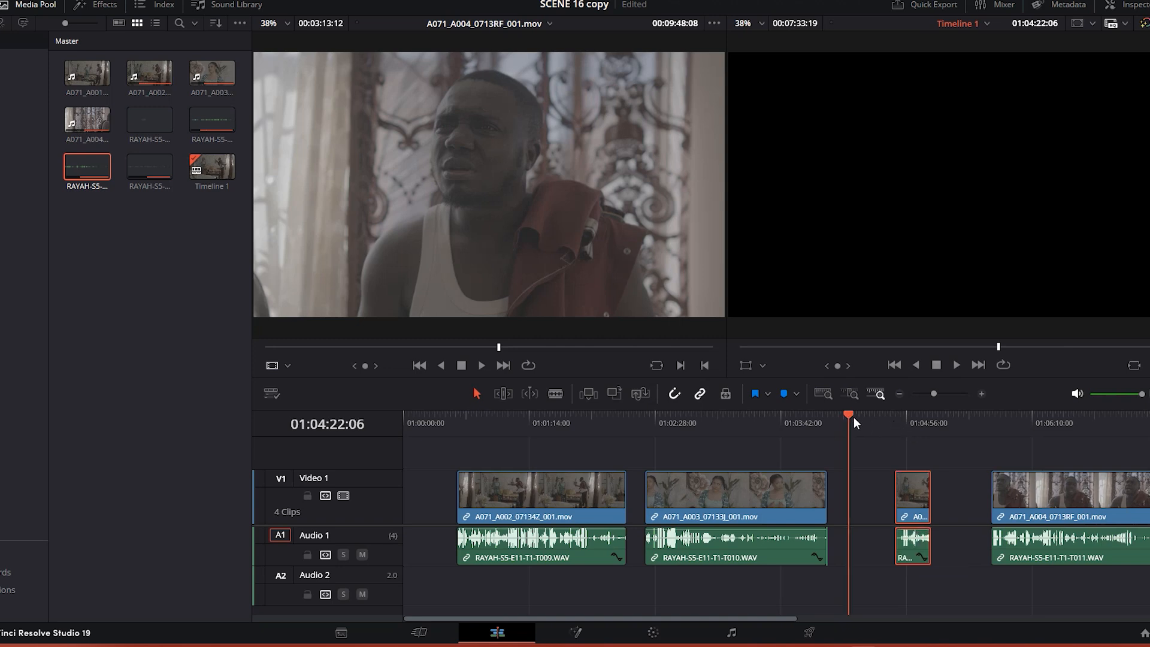
# Step: Play back the short A071_A002 piece, and split the A071_A004 clip at 01:05:49:23 after its opening line
pyautogui.moveTo(853, 416); pyautogui.dragTo(896, 441)
pyautogui.press('space')
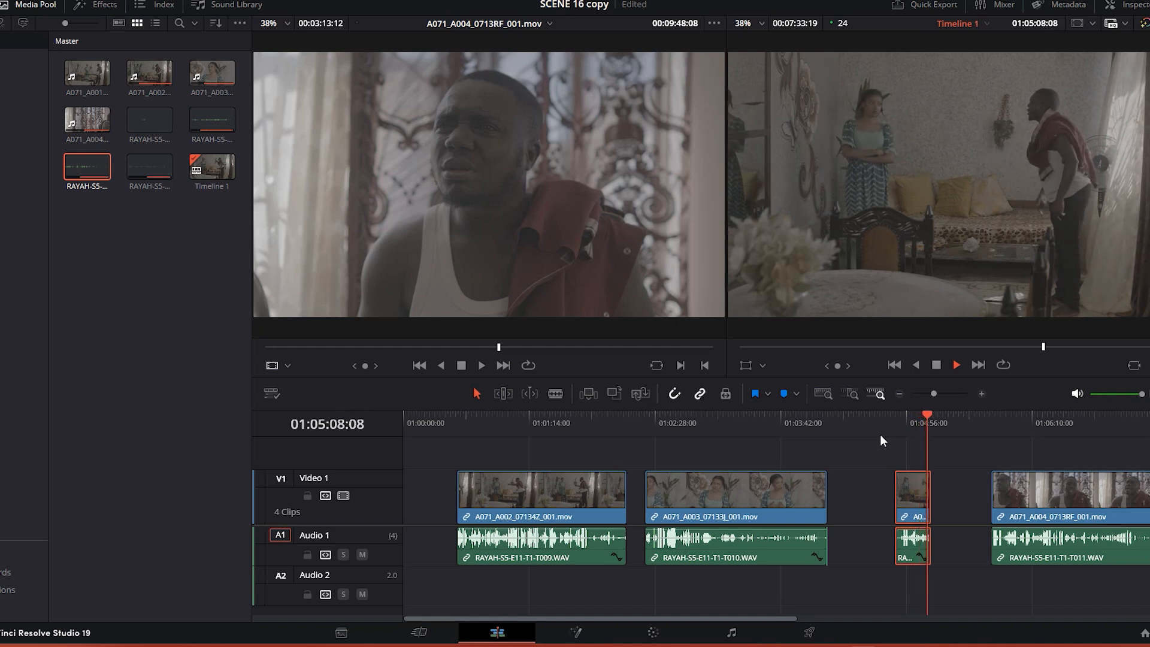
pyautogui.press('space')
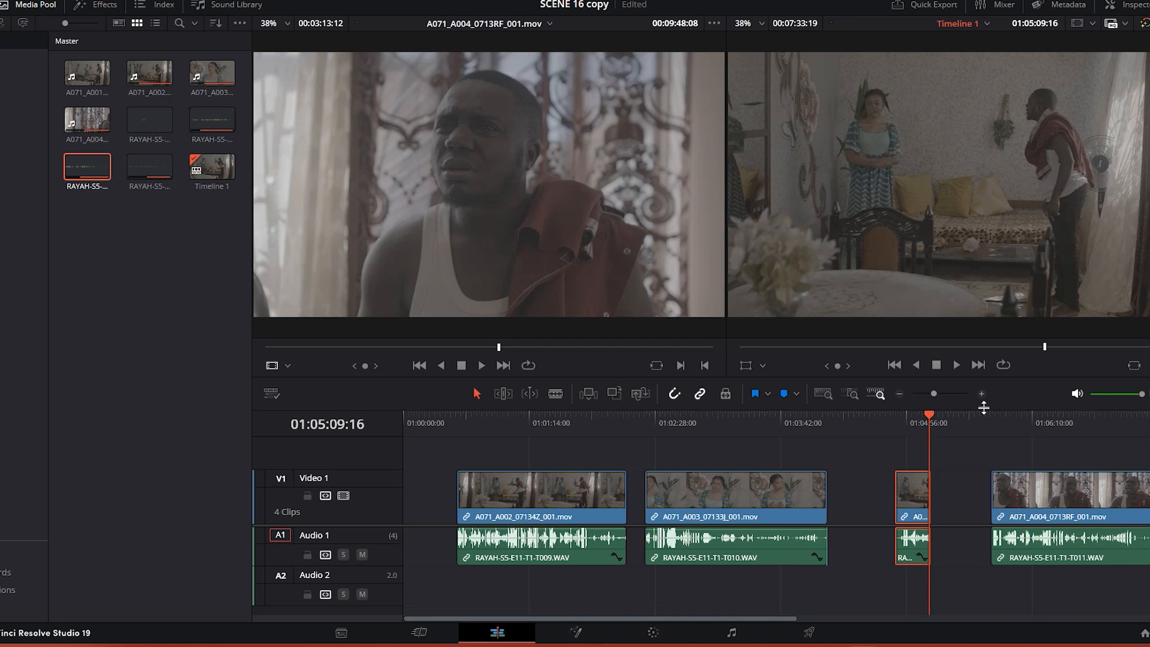
pyautogui.click(942, 422)
pyautogui.click(993, 427)
pyautogui.press('space')
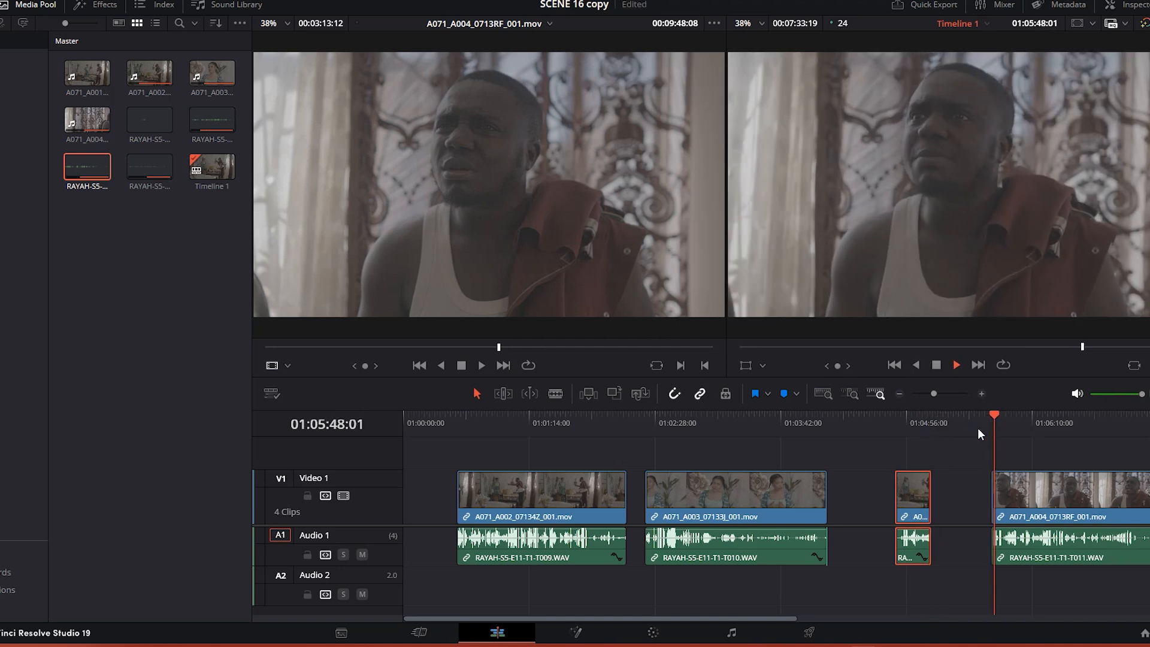
pyautogui.press('space')
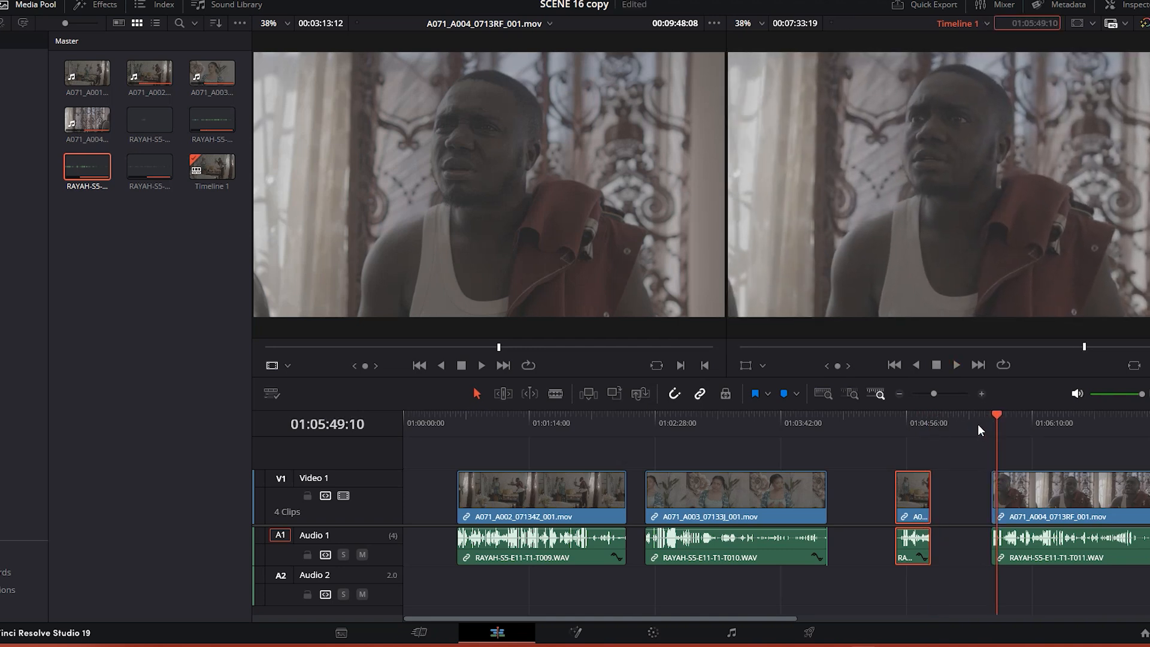
pyautogui.moveTo(997, 410); pyautogui.dragTo(997, 419)
pyautogui.moveTo(936, 394); pyautogui.dragTo(942, 394)
pyautogui.moveTo(798, 418); pyautogui.dragTo(829, 426)
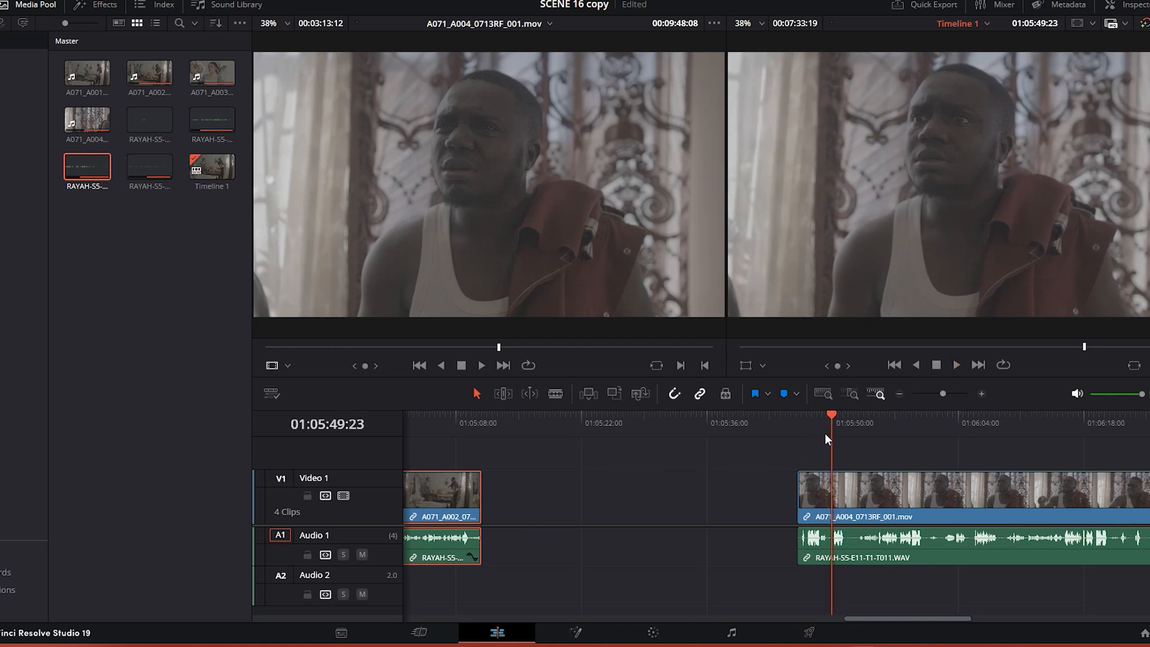
pyautogui.press('b')
pyautogui.click(831, 494)
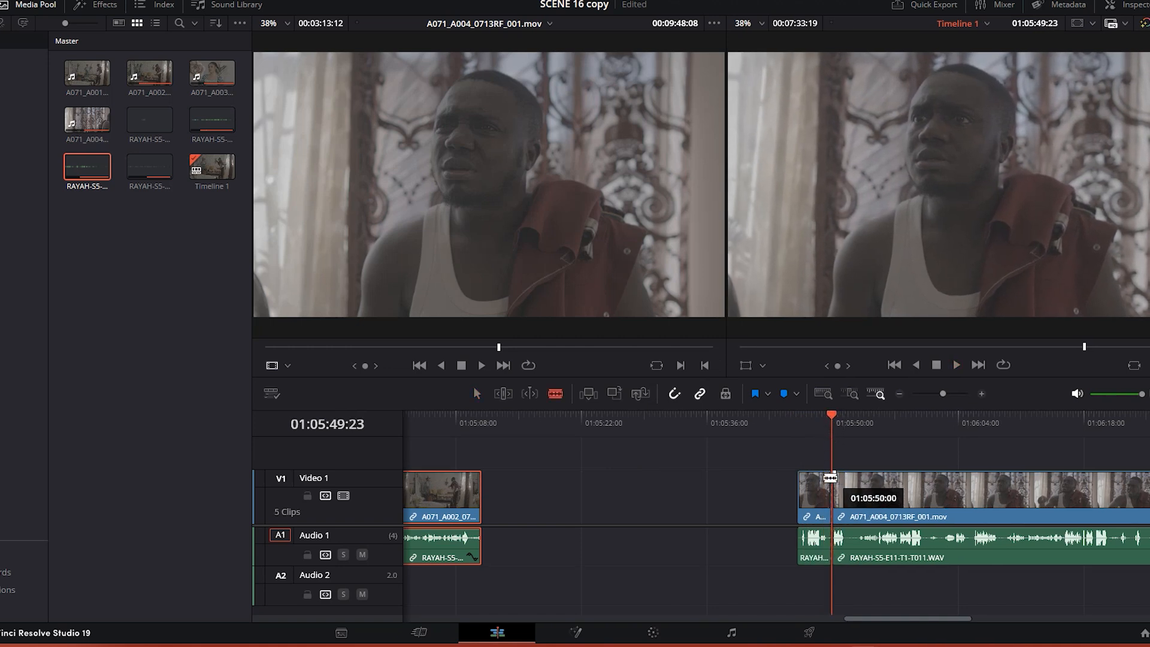
# Step: Move the short opening A071_A004 piece directly after the short A071_A002 piece
pyautogui.press('a')
pyautogui.moveTo(815, 486); pyautogui.dragTo(497, 493)
pyautogui.moveTo(969, 618); pyautogui.dragTo(926, 619)
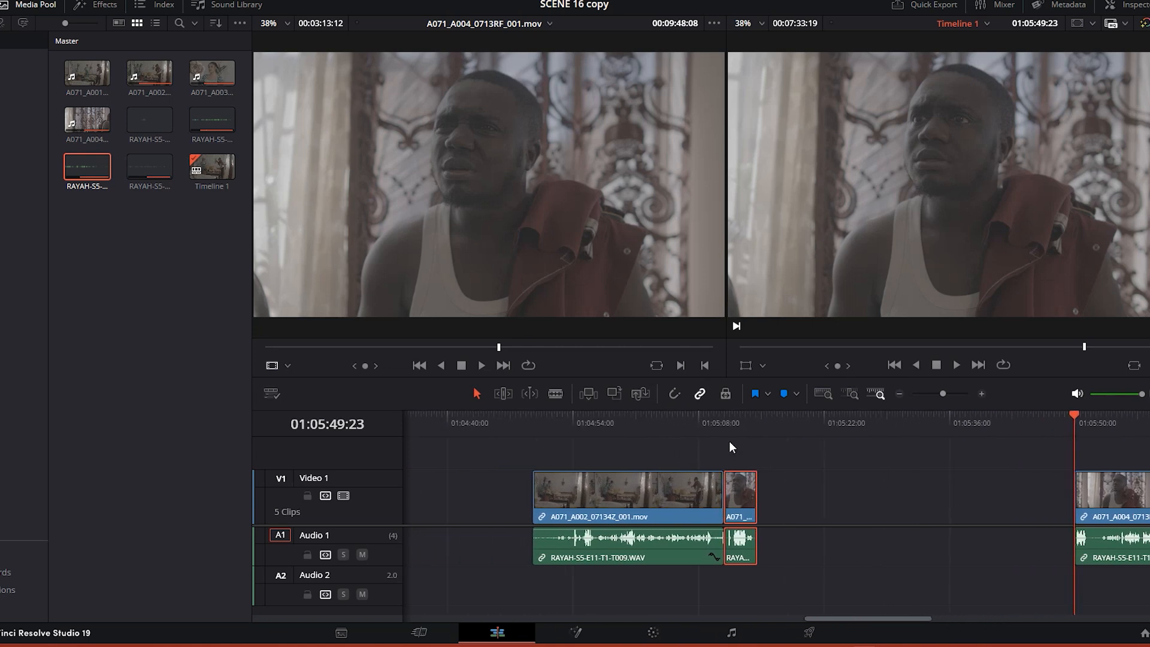
# Step: Review the cut, shorten the end of the A071_A002 piece to about 01:05:10, and close the gap with the A071_A004 piece
pyautogui.moveTo(1079, 412); pyautogui.dragTo(697, 446)
pyautogui.press('space')
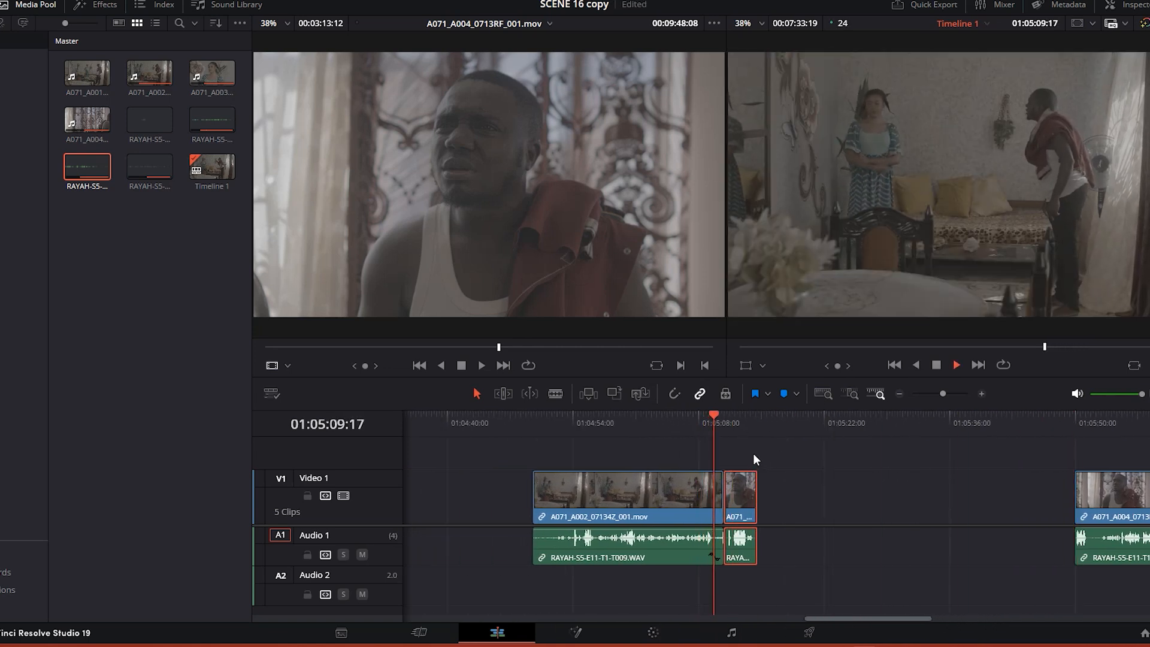
pyautogui.press('space')
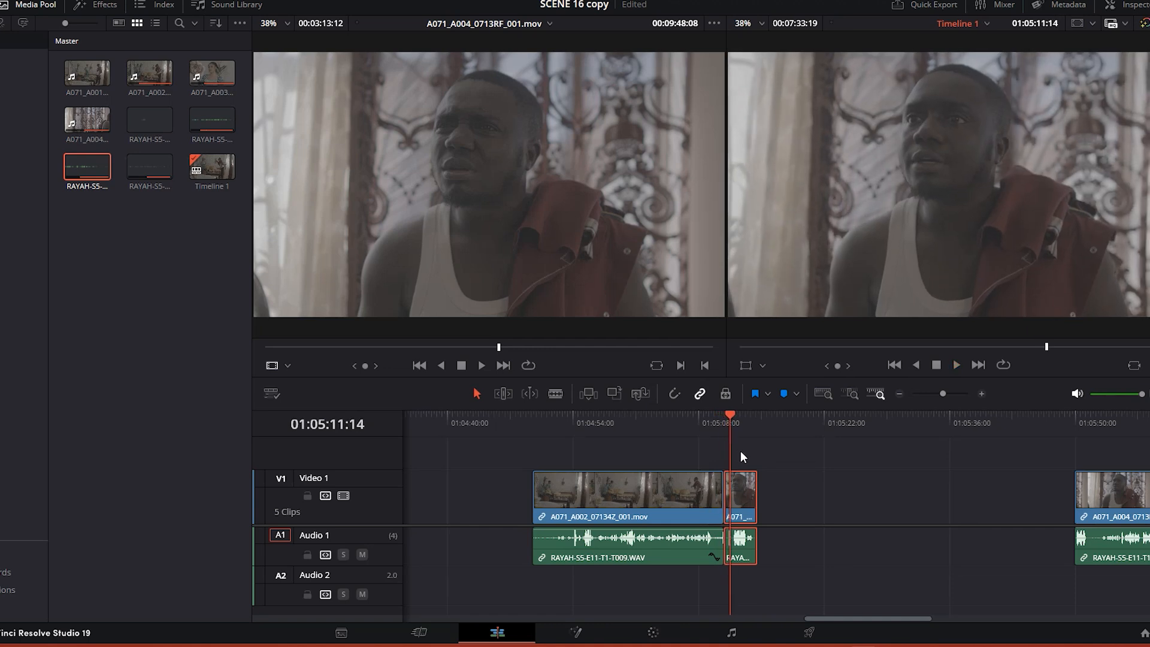
pyautogui.moveTo(732, 414); pyautogui.dragTo(713, 486)
pyautogui.press('space')
pyautogui.press('space')
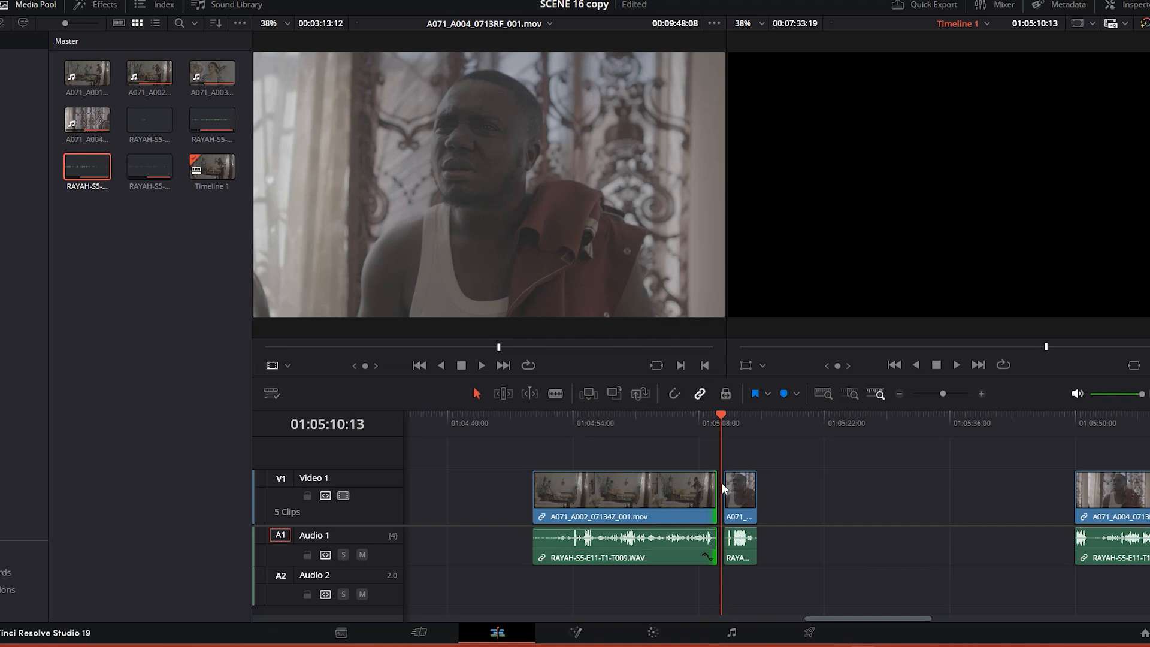
pyautogui.rightClick(722, 483)
pyautogui.click(722, 481)
pyautogui.click(736, 483)
pyautogui.moveTo(735, 480); pyautogui.dragTo(728, 480)
# Step: Trim the end of the A071_A002 piece further to about 01:05:09:15 and move the A071_A004 piece up against it
pyautogui.moveTo(723, 413); pyautogui.dragTo(709, 425)
pyautogui.press('space')
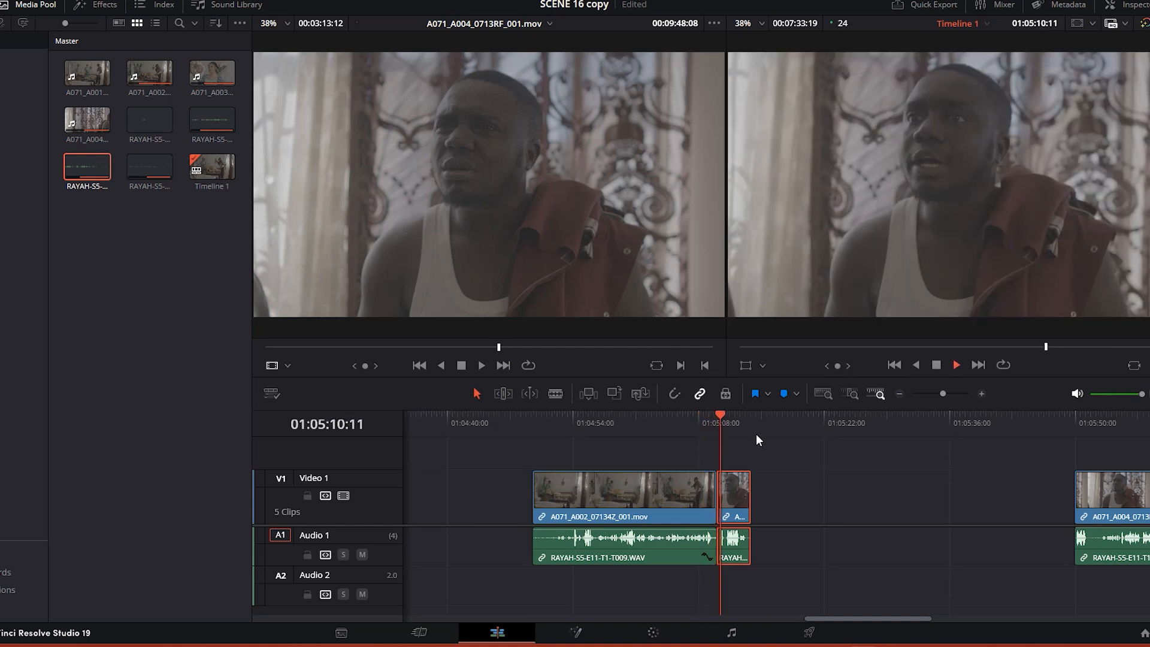
pyautogui.press('space')
pyautogui.moveTo(729, 409); pyautogui.dragTo(713, 429)
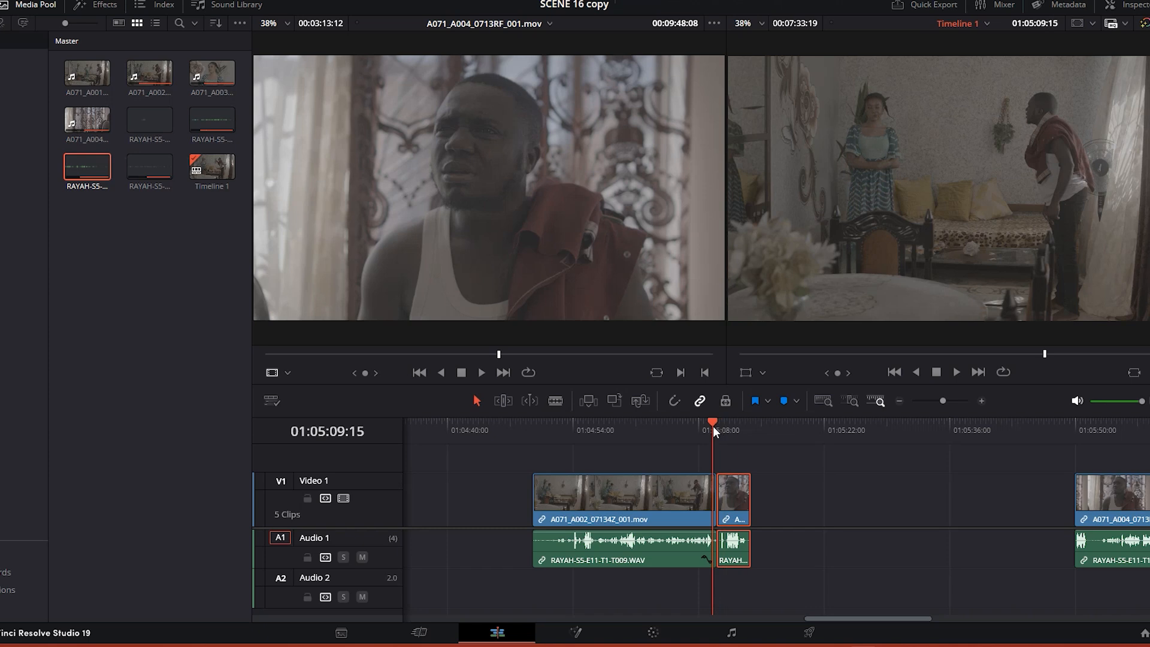
pyautogui.hotkey('ctrl', '=')
pyautogui.hotkey('ctrl', '=')
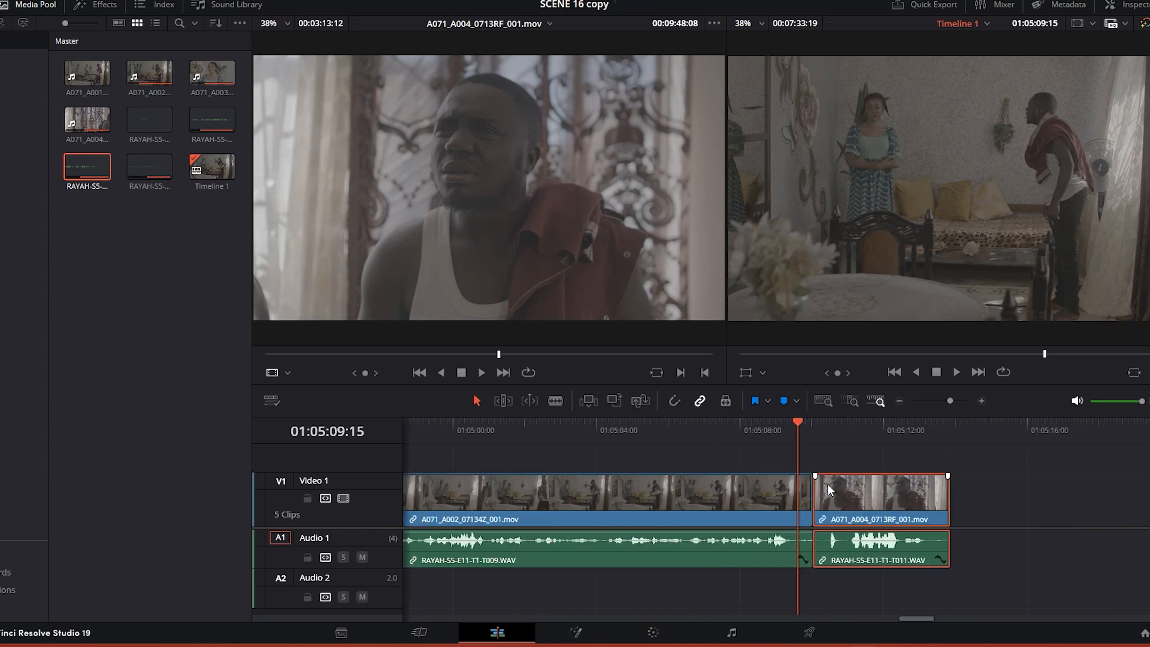
pyautogui.hotkey('ctrl', '=')
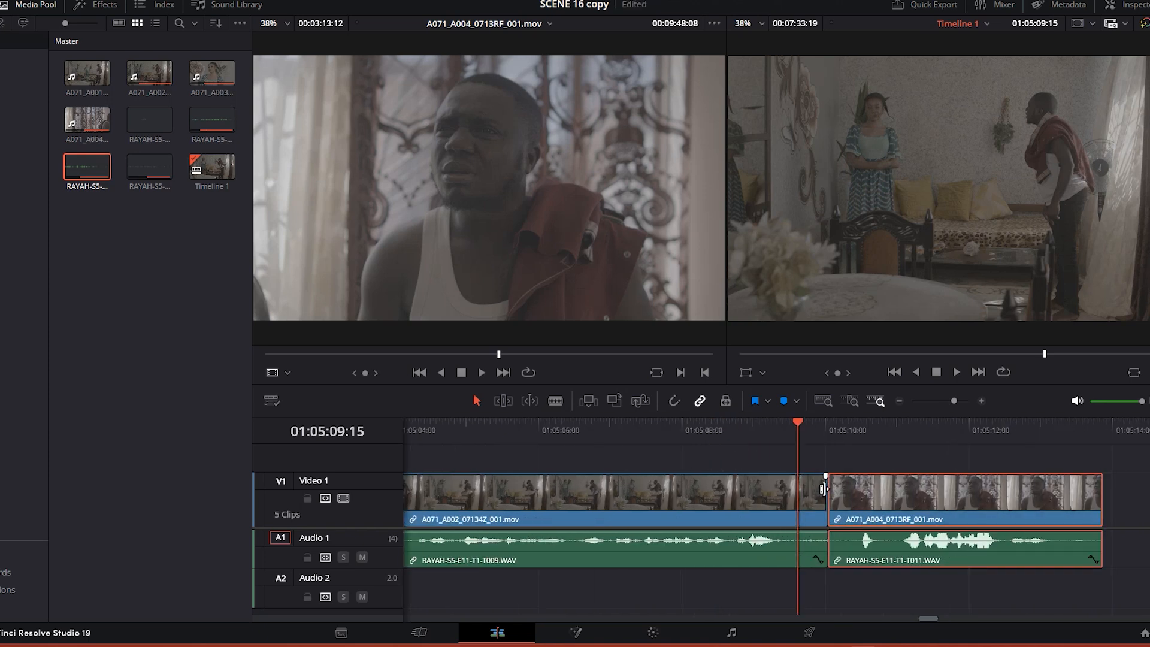
pyautogui.moveTo(864, 486); pyautogui.dragTo(831, 483)
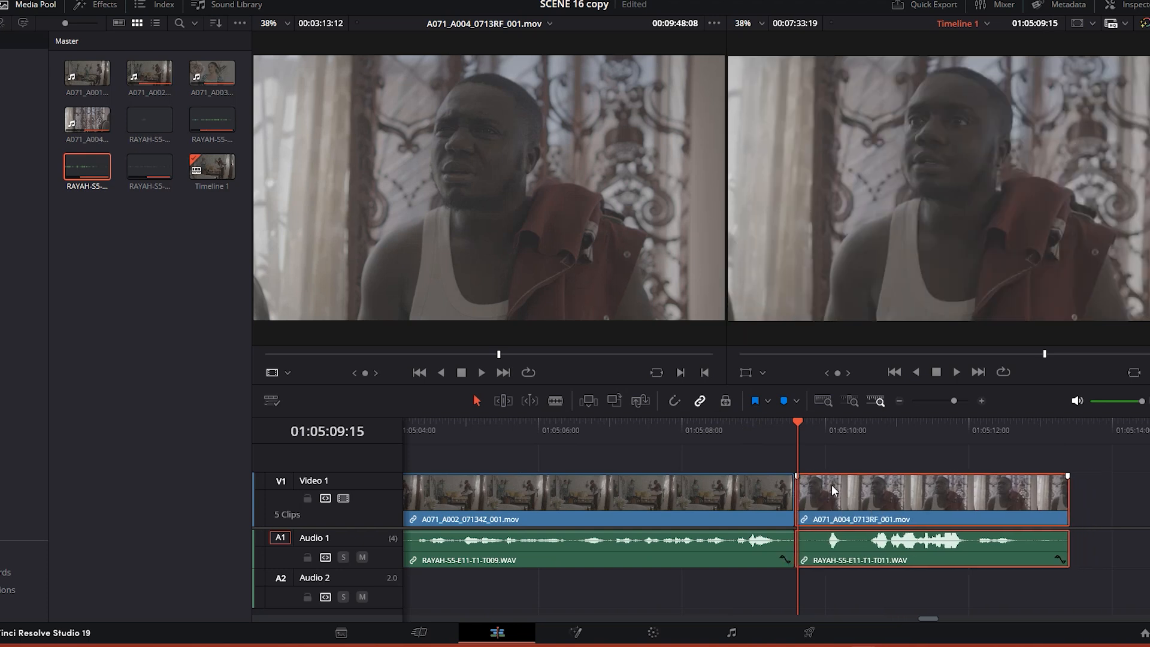
# Step: Play back the cut between the A071_A002 and A071_A004 pieces full screen from 01:05:08:11, and return to the edit view
pyautogui.moveTo(793, 422); pyautogui.dragTo(711, 427)
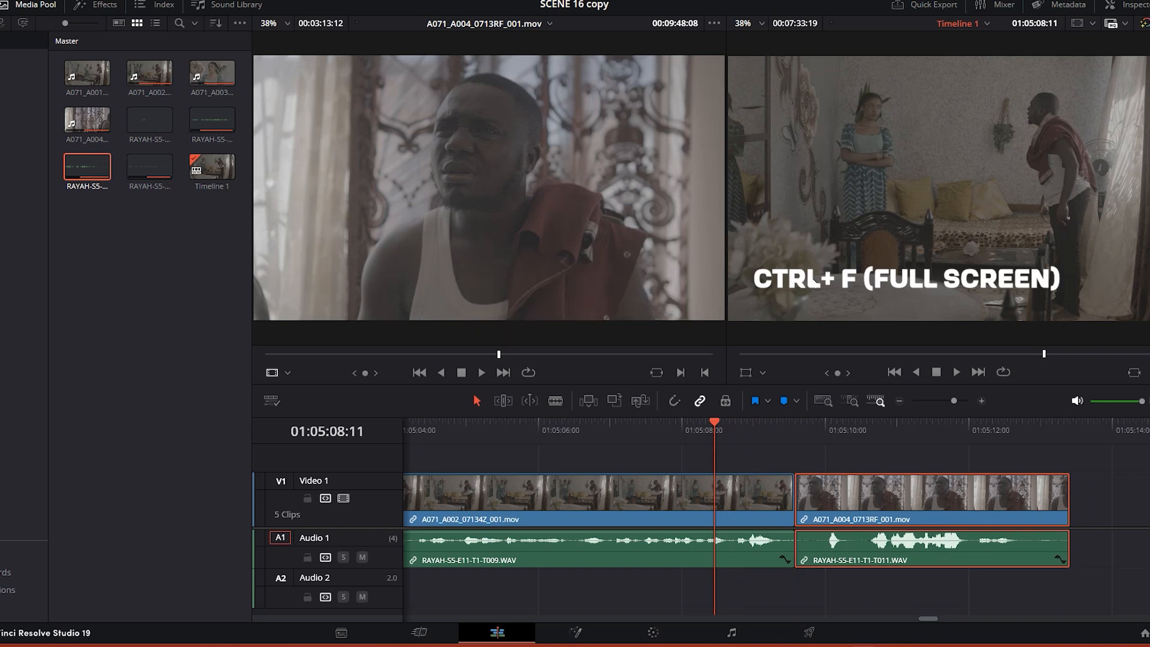
pyautogui.hotkey('ctrl', 'f')
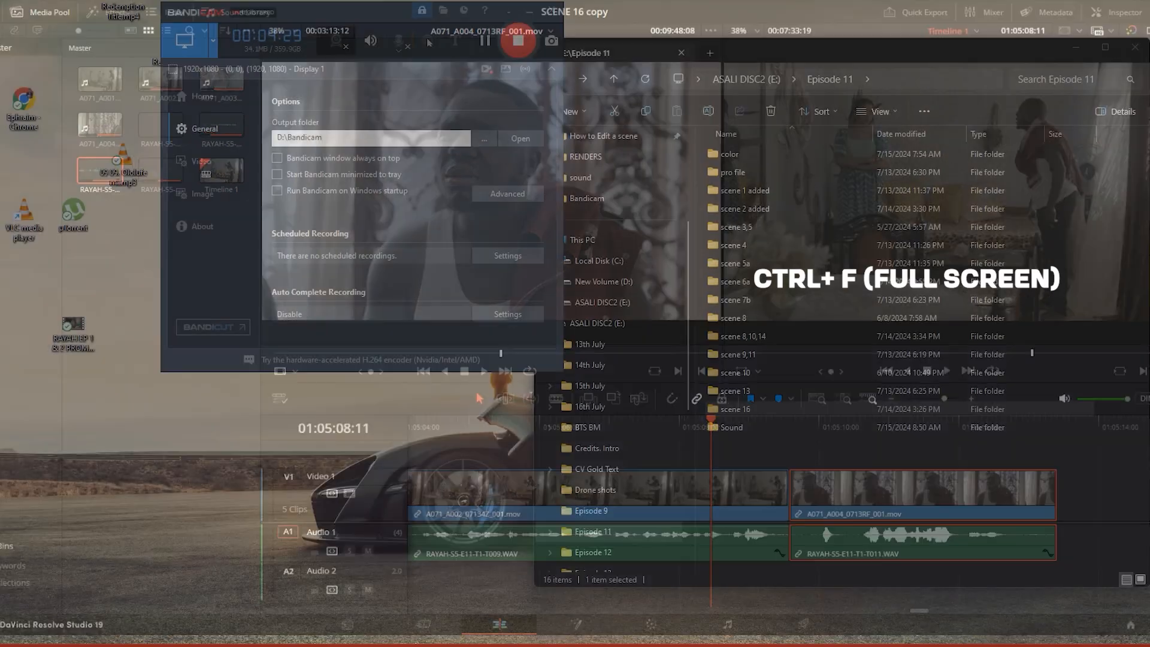
pyautogui.press('space')
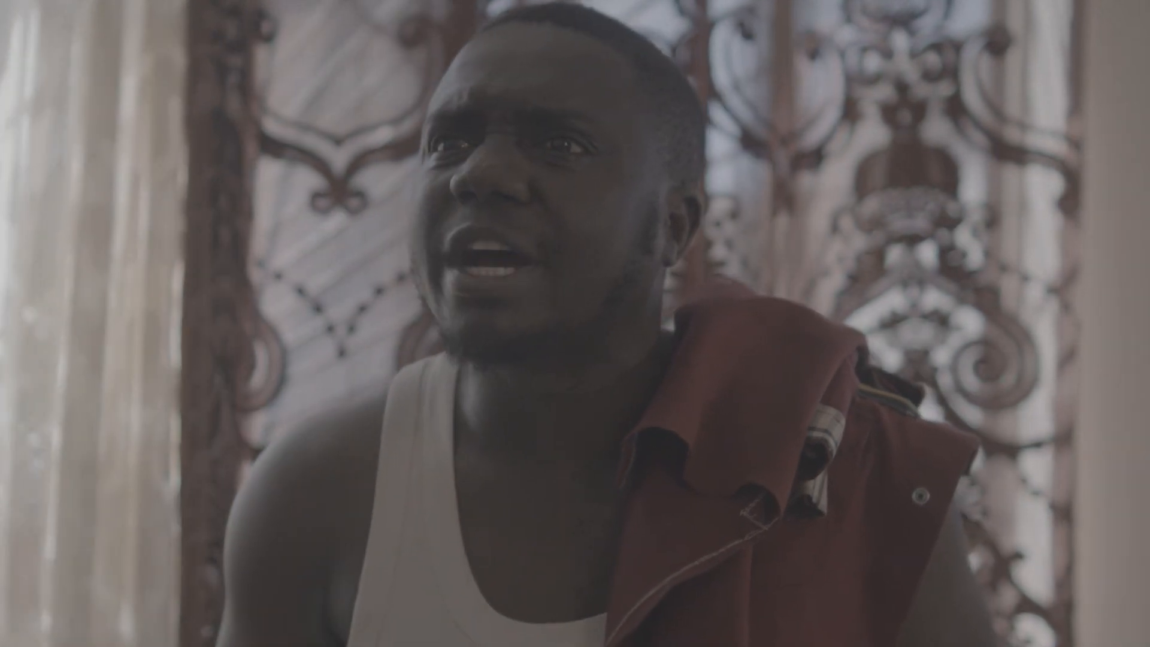
pyautogui.moveTo(810, 279)
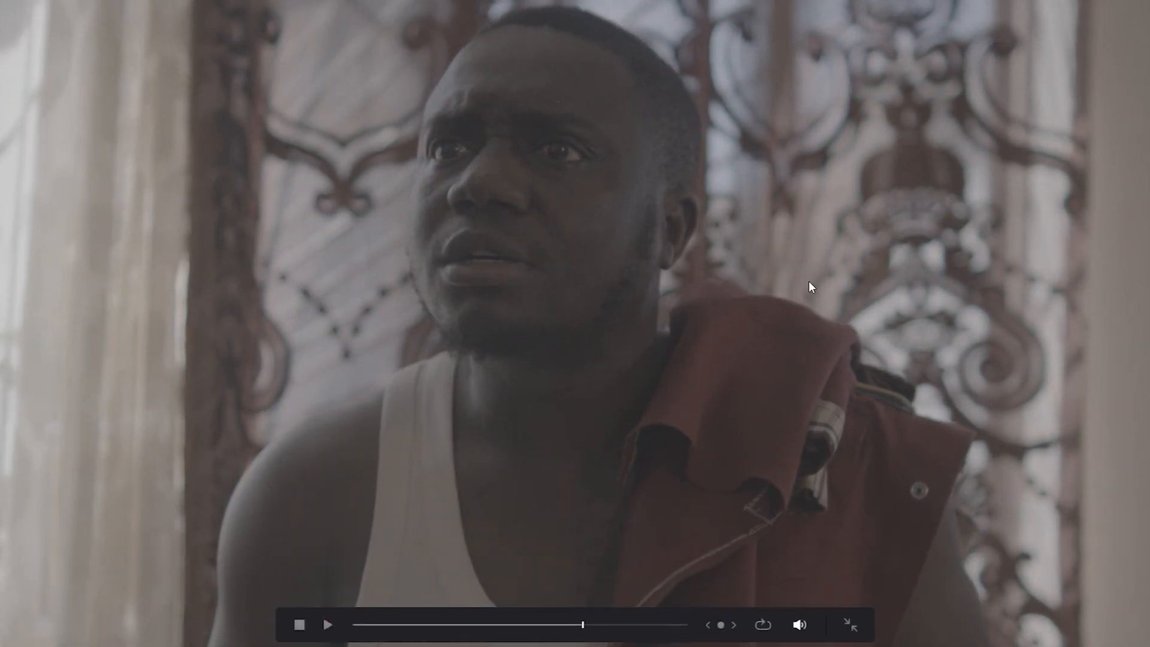
pyautogui.press('Escape')
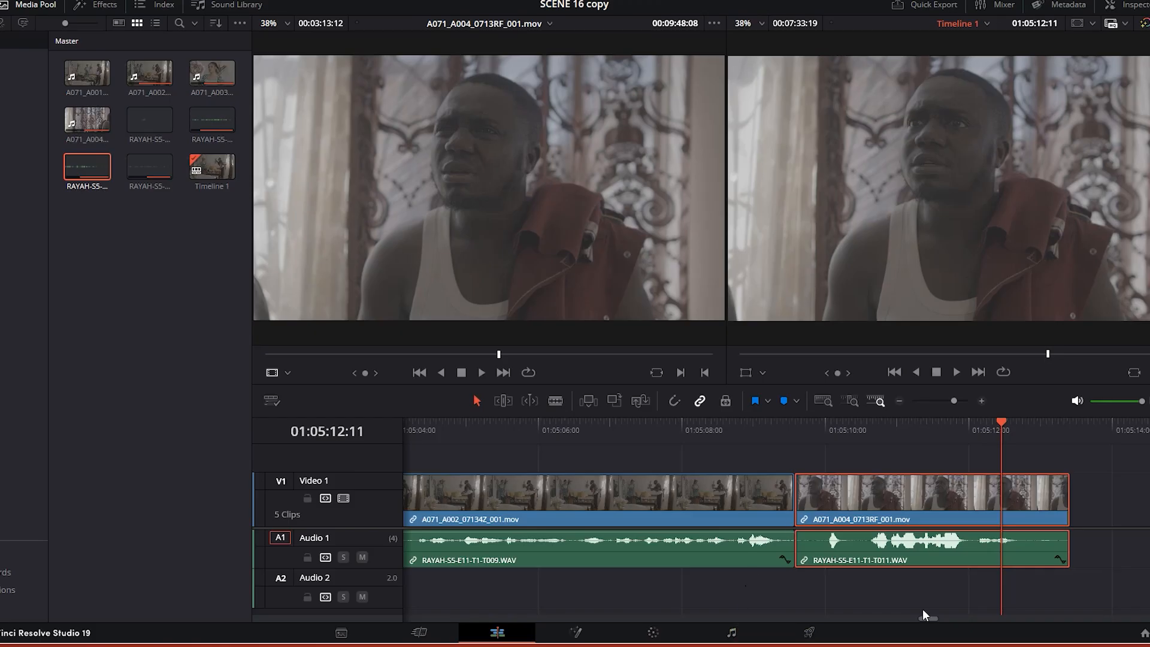
# Step: Play back the opening of the A071_A003 clip from about 01:02:23 to find where its dialogue starts
pyautogui.moveTo(954, 401); pyautogui.dragTo(932, 407)
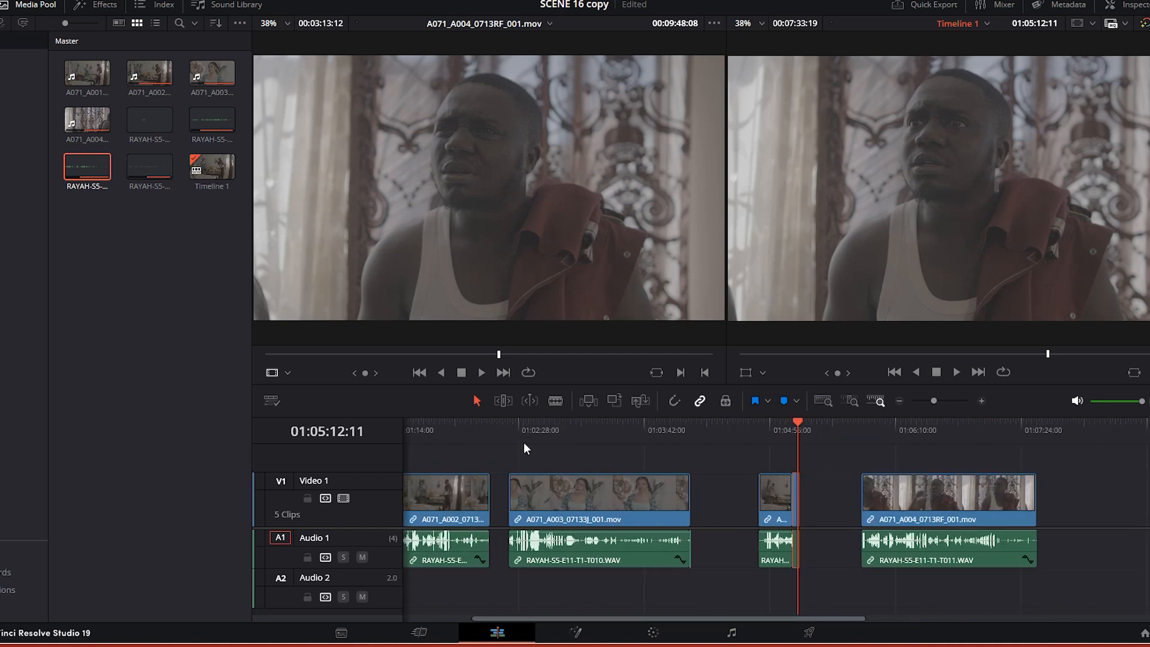
pyautogui.moveTo(497, 443); pyautogui.dragTo(517, 444)
pyautogui.press('space')
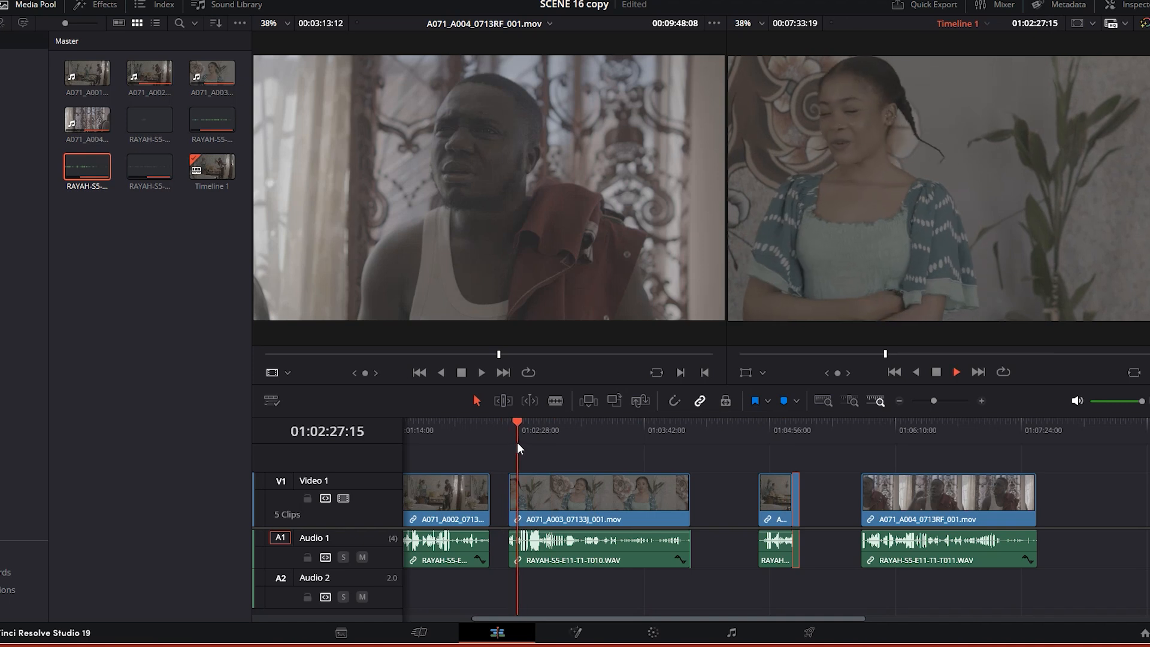
pyautogui.press('space')
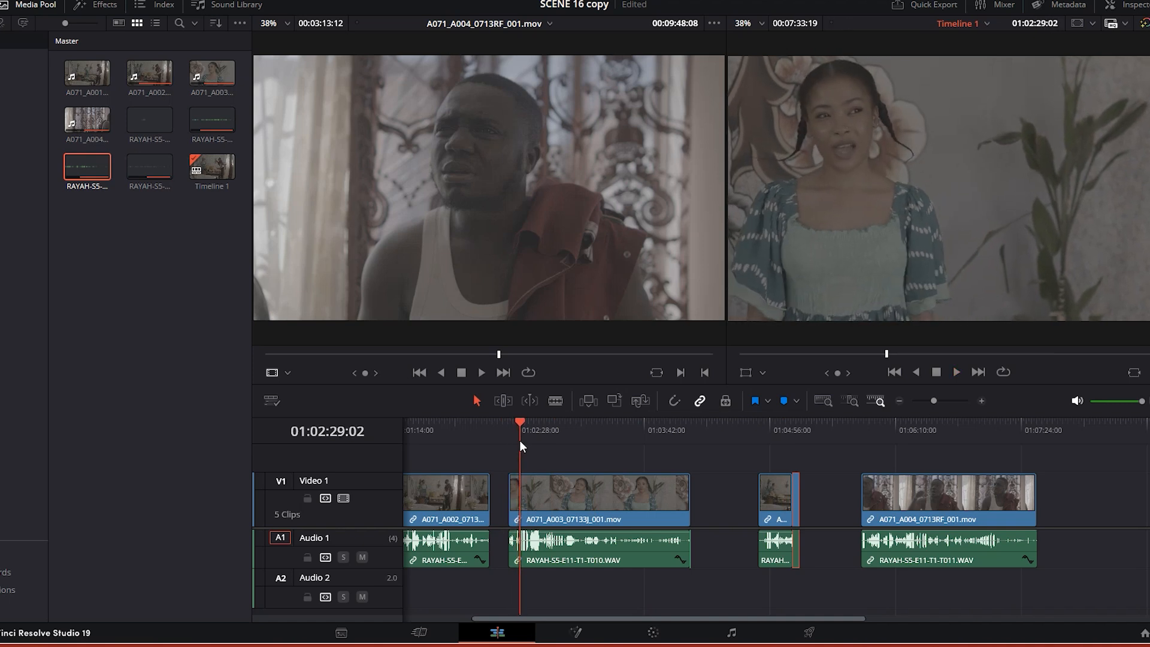
pyautogui.hotkey('ctrl', '=')
pyautogui.hotkey('ctrl', '=')
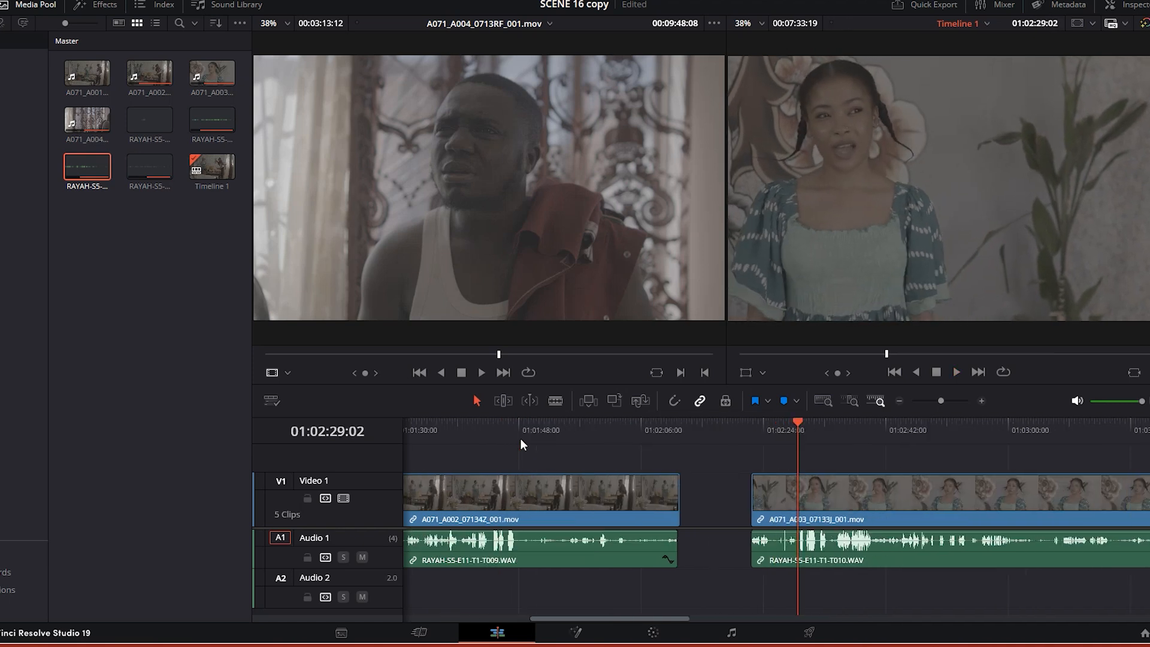
pyautogui.moveTo(802, 425); pyautogui.dragTo(759, 426)
pyautogui.press('space')
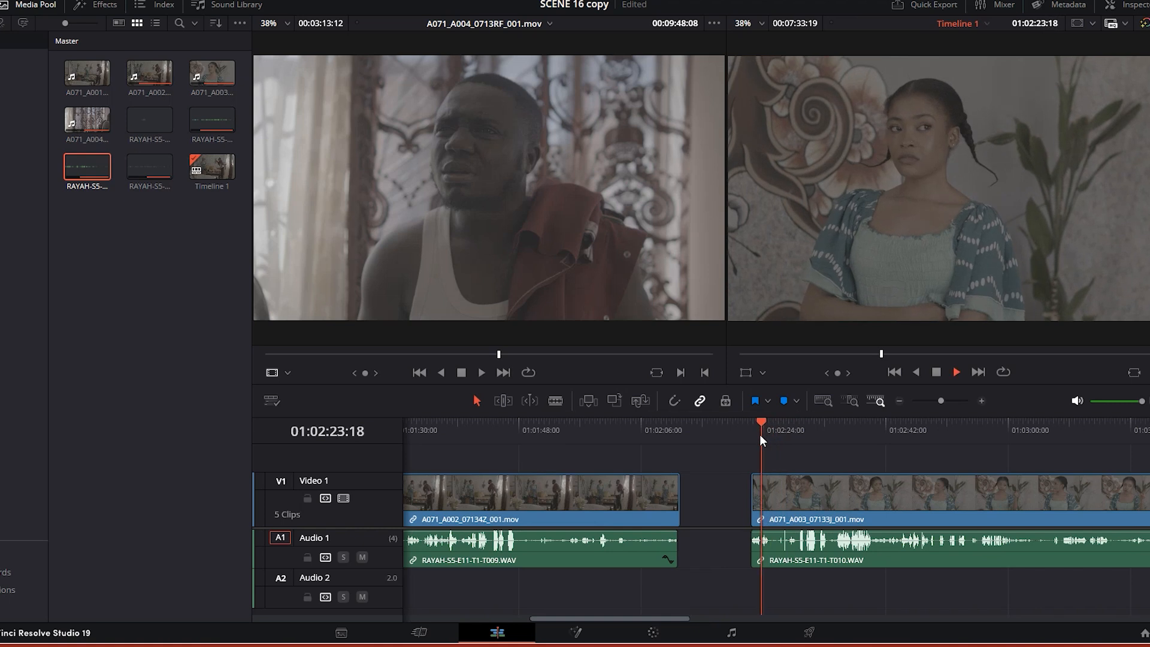
pyautogui.press('space')
pyautogui.press('space')
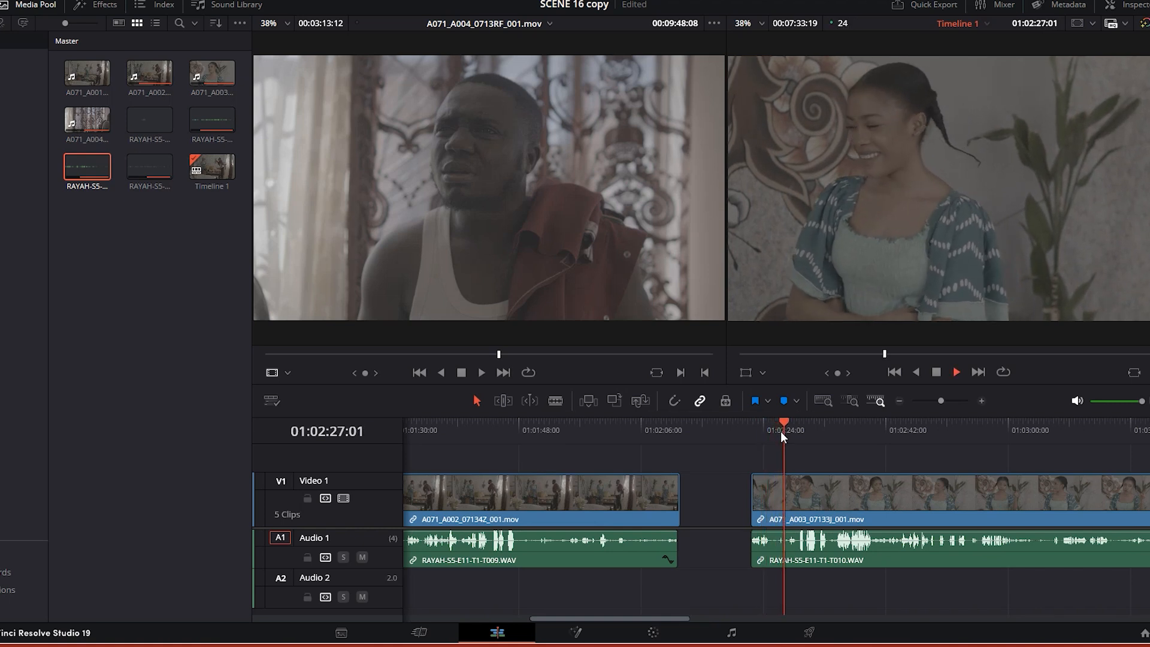
pyautogui.press('space')
# Step: Extend the start of the A071_A003 clip back to about 01:02:16 and play the lead-in
pyautogui.moveTo(752, 497); pyautogui.dragTo(712, 485)
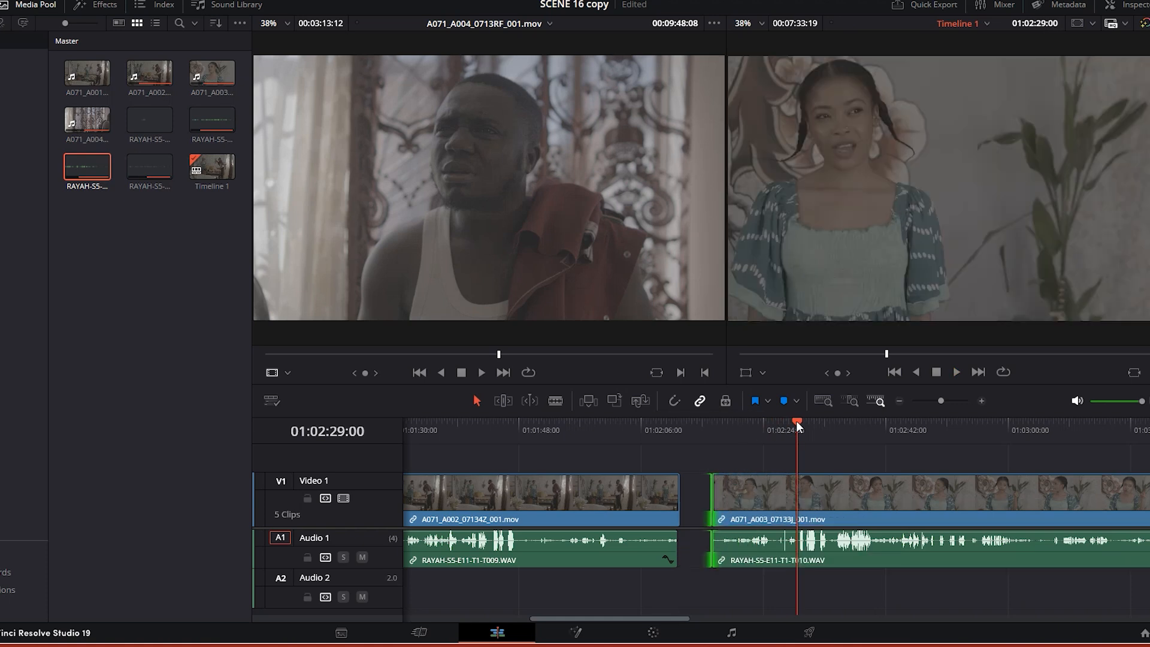
pyautogui.click(721, 431)
pyautogui.press('space')
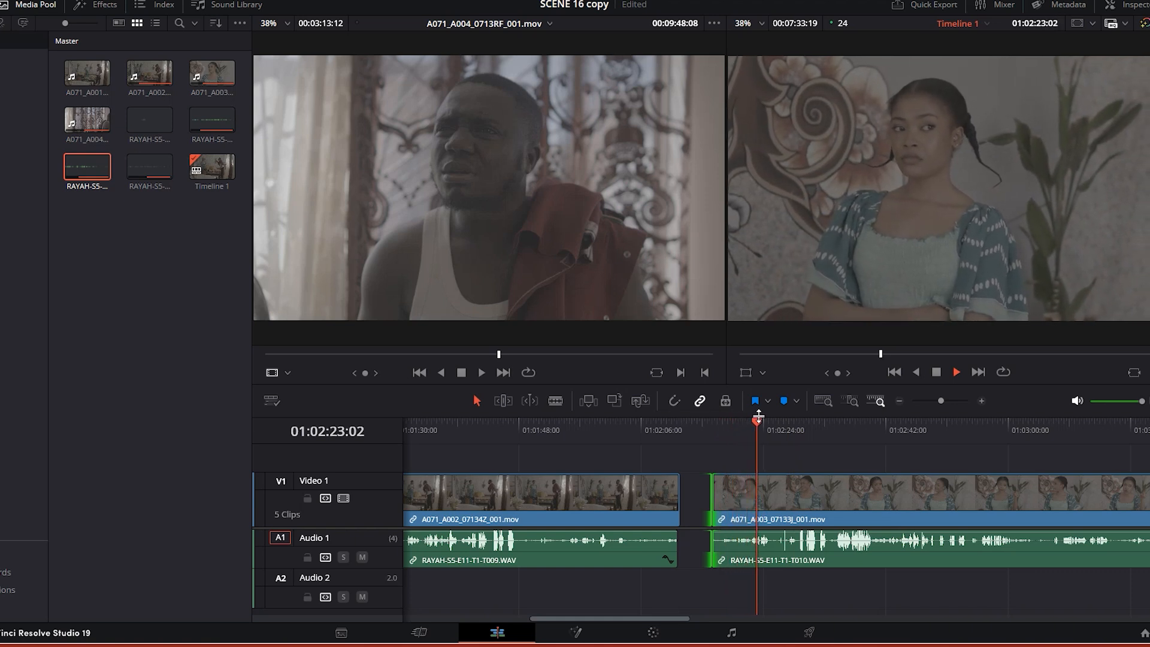
# Step: Split the A071_A003 clip at 01:02:25:05 and ripple-delete the piece before the cut
pyautogui.moveTo(770, 418)
pyautogui.mouseDown()
pyautogui.moveTo(781, 425)
pyautogui.moveTo(771, 432)
pyautogui.mouseUp()
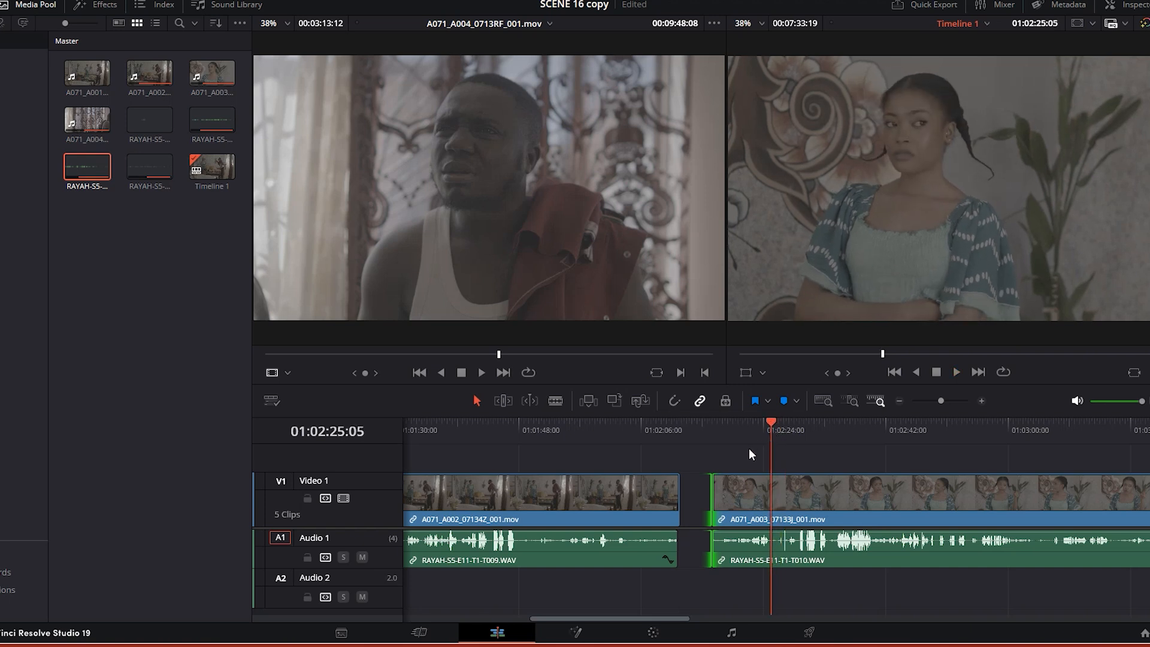
pyautogui.press('b')
pyautogui.click(773, 482)
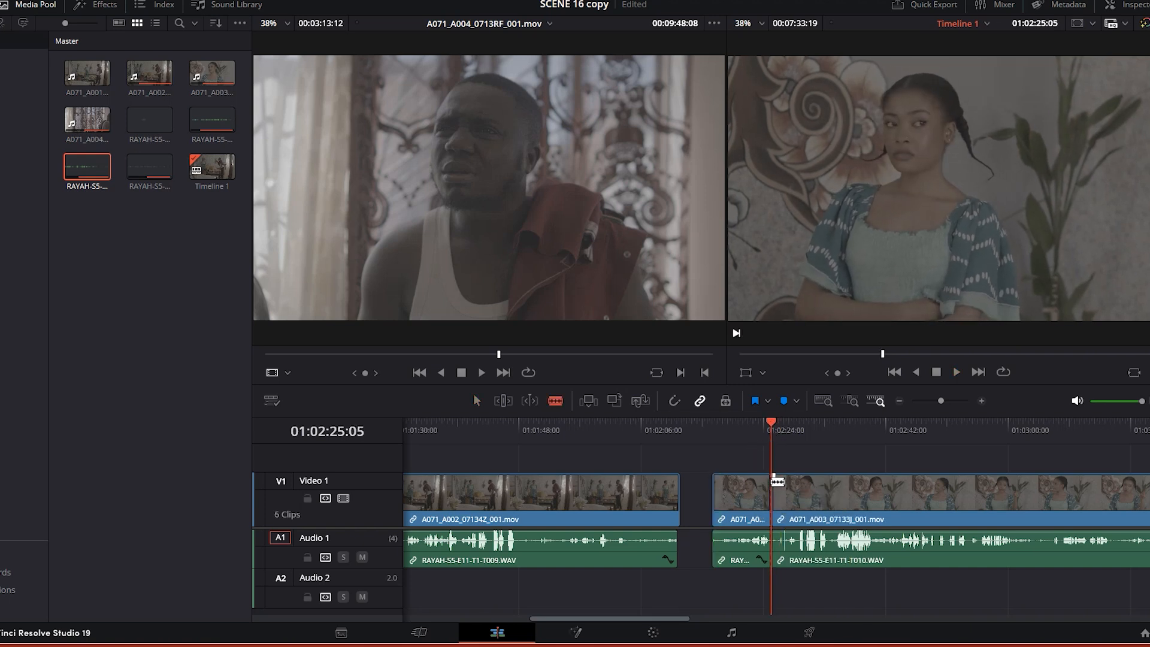
pyautogui.press('a')
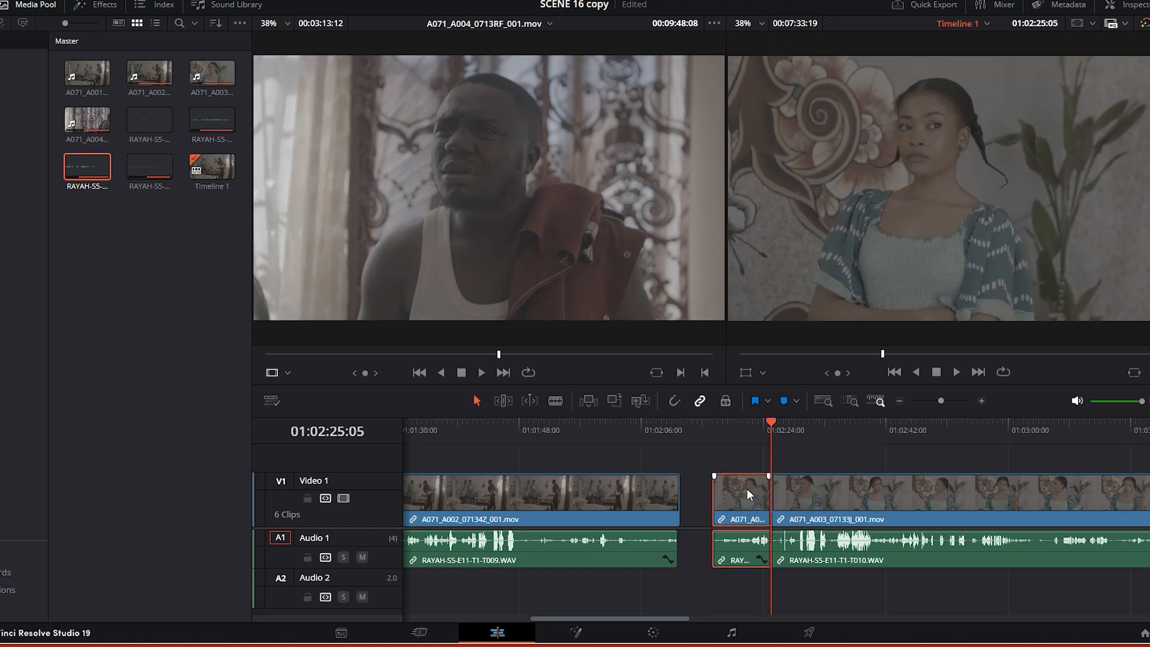
pyautogui.press('BackSpace')
# Step: Play the A071_A003 clip through its first lines and split it at about 01:02:31
pyautogui.press('space')
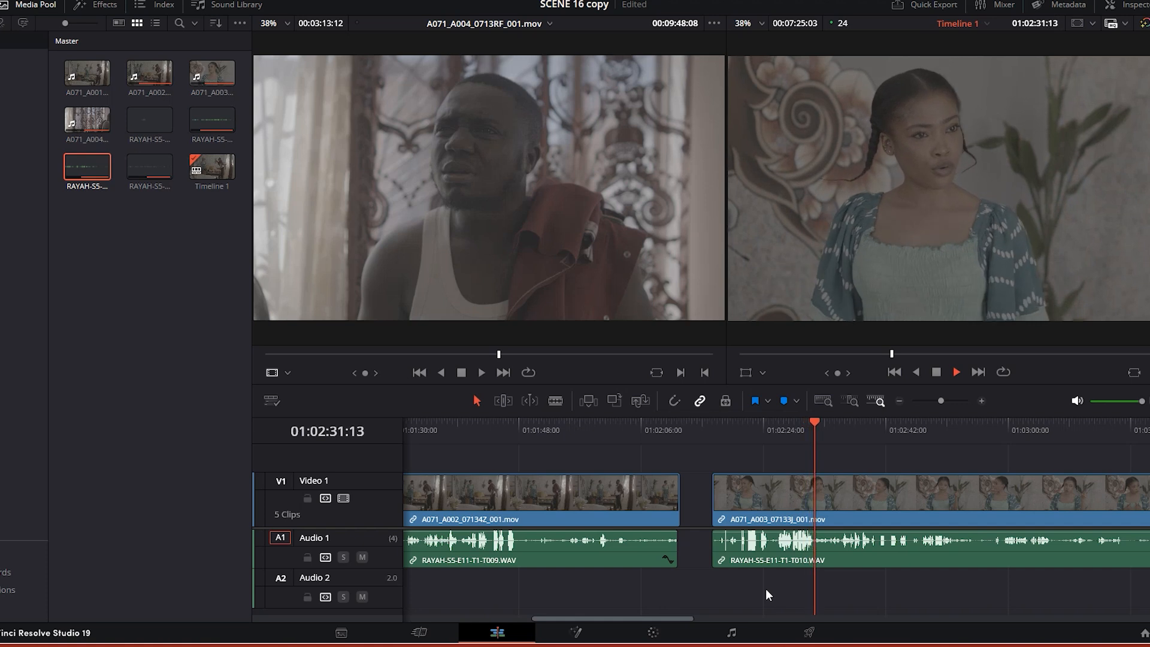
pyautogui.press('space')
pyautogui.press('b')
pyautogui.click(813, 491)
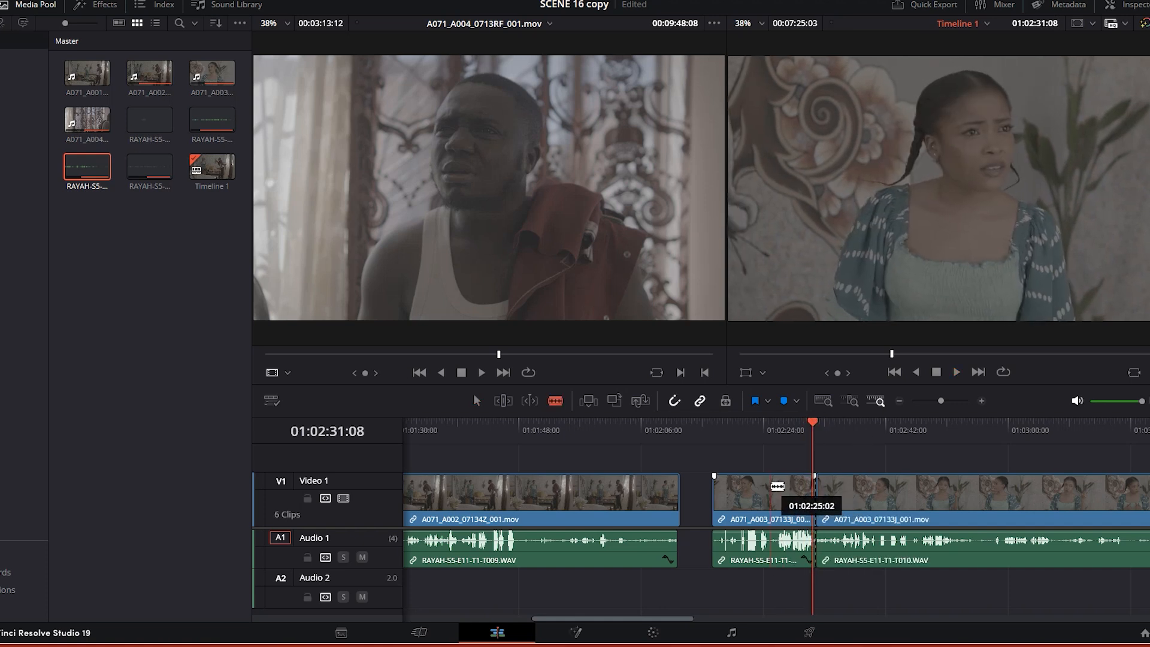
# Step: Move the opening A071_A003 piece to 01:05:09:09 and close the gap between it and the short A071_A004 piece
pyautogui.press('a')
pyautogui.click(790, 497)
pyautogui.press('BackSpace')
pyautogui.moveTo(683, 618); pyautogui.dragTo(902, 570)
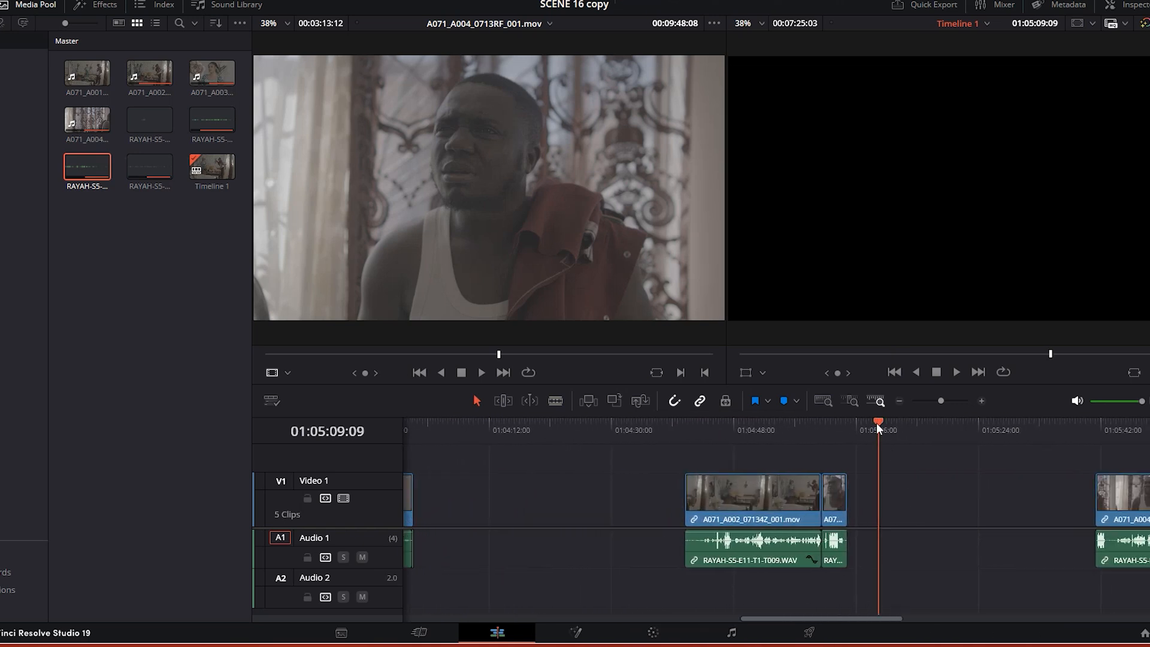
pyautogui.hotkey('ctrl', 'v')
pyautogui.click(863, 487)
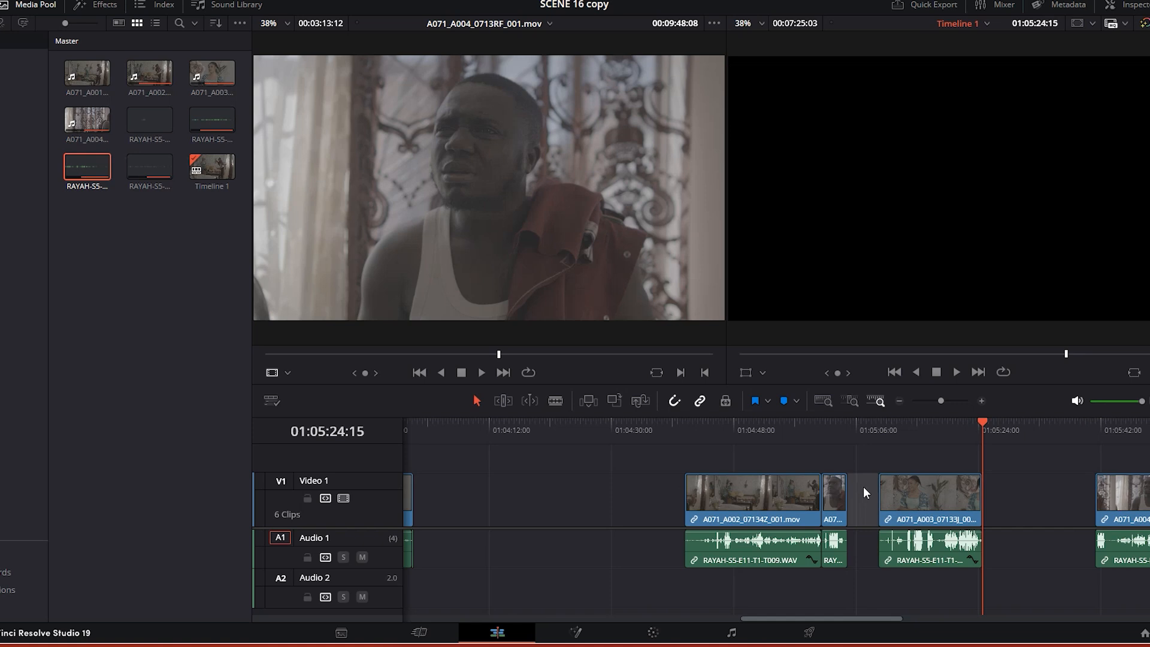
pyautogui.press('Delete')
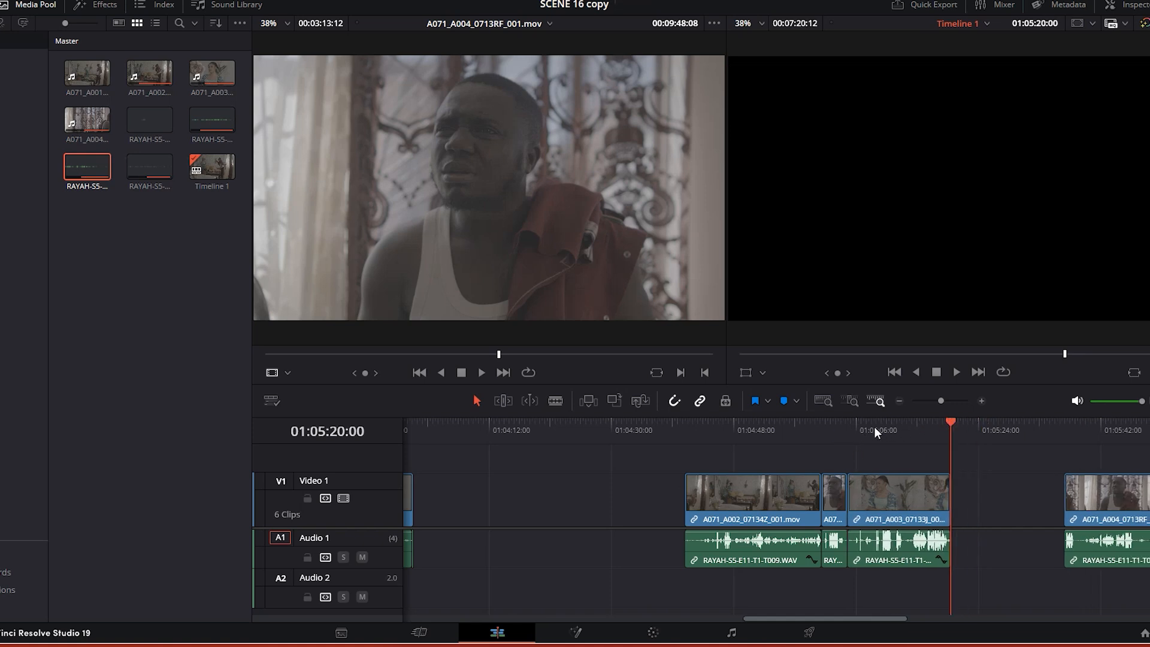
# Step: Review the cut from the short A071_A004 piece into the A071_A003 piece and park the playhead at 01:05:03:09
pyautogui.moveTo(928, 425); pyautogui.dragTo(796, 431)
pyautogui.press('space')
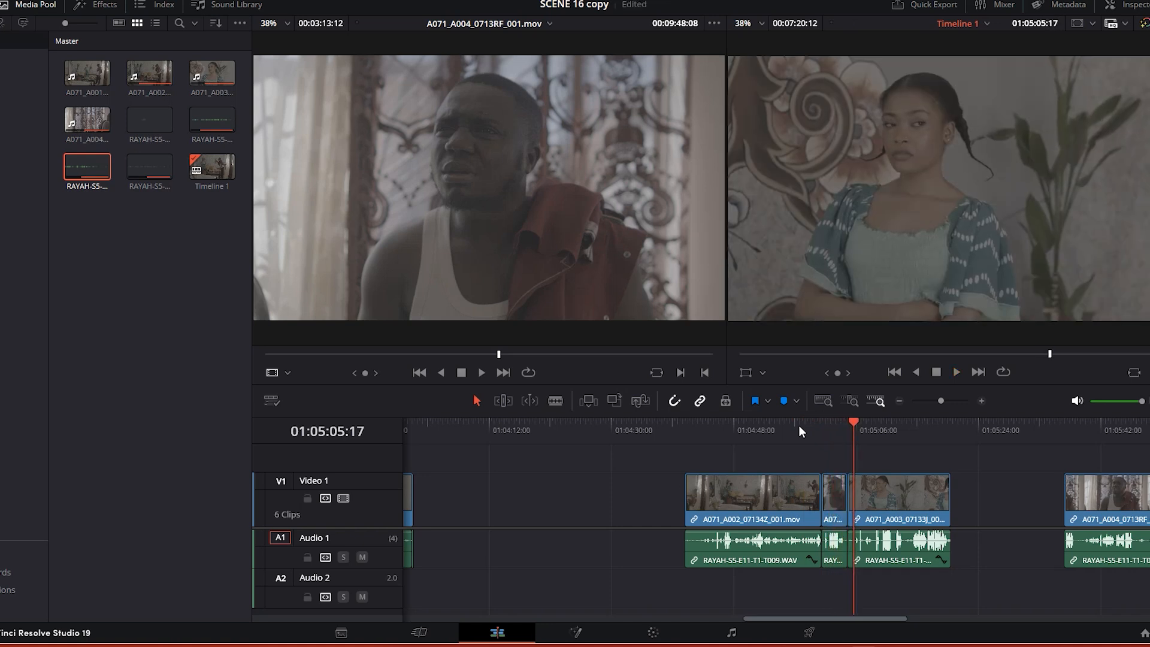
pyautogui.hotkey('ctrl', '=')
pyautogui.hotkey('ctrl', '=')
pyautogui.hotkey('ctrl', '=')
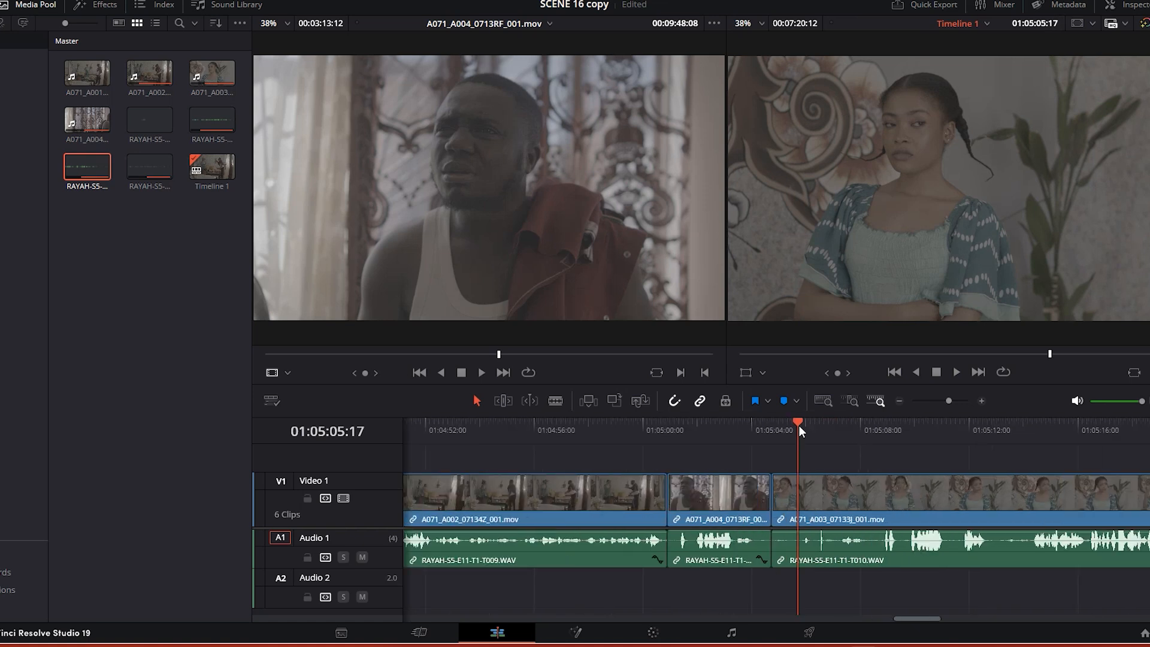
pyautogui.moveTo(799, 426); pyautogui.dragTo(671, 435)
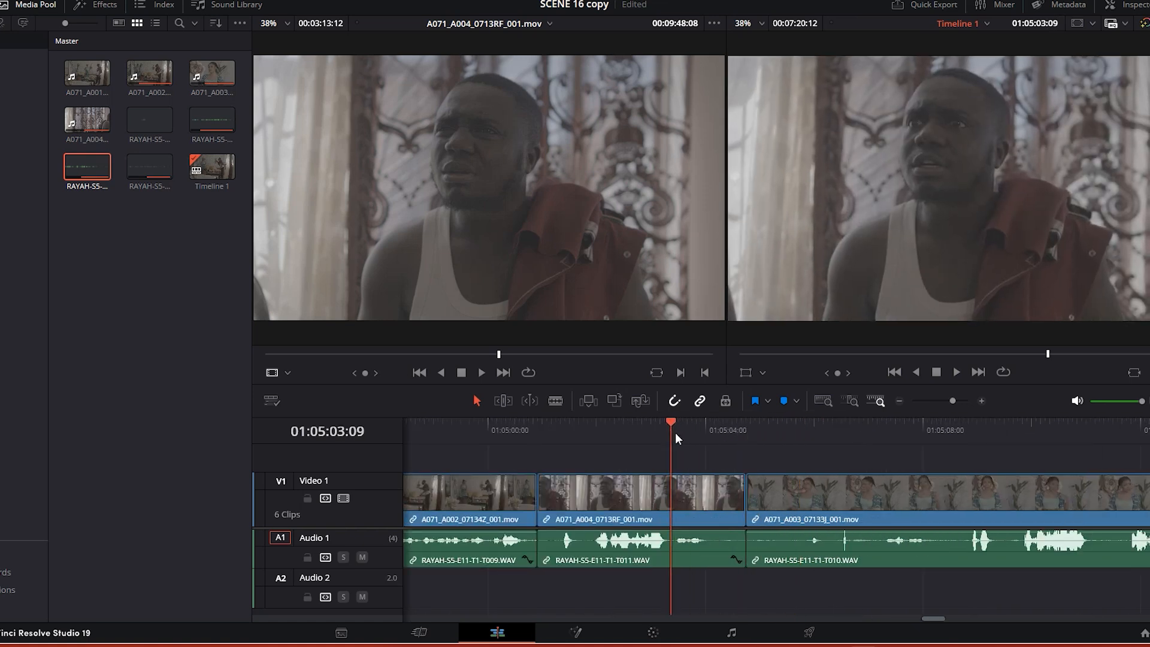
# Step: Unlink the short A071_A004 piece's picture and sound and trim the end of its audio to 01:05:03:09
pyautogui.click(700, 496)
pyautogui.rightClick(699, 491)
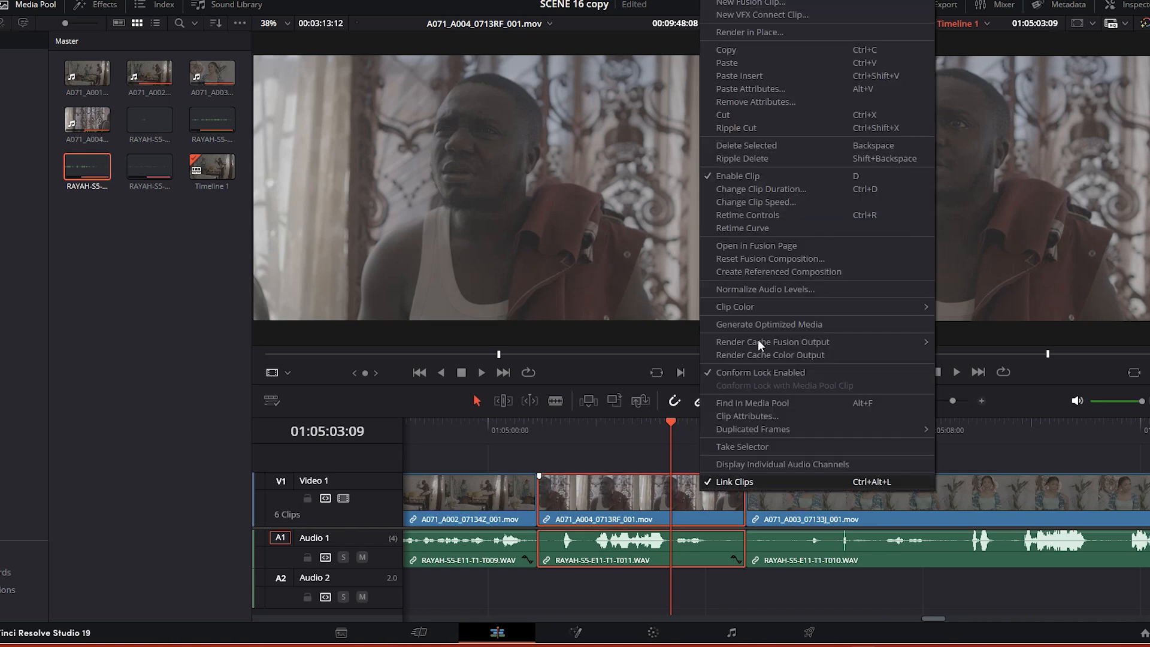
pyautogui.click(734, 479)
pyautogui.click(735, 559)
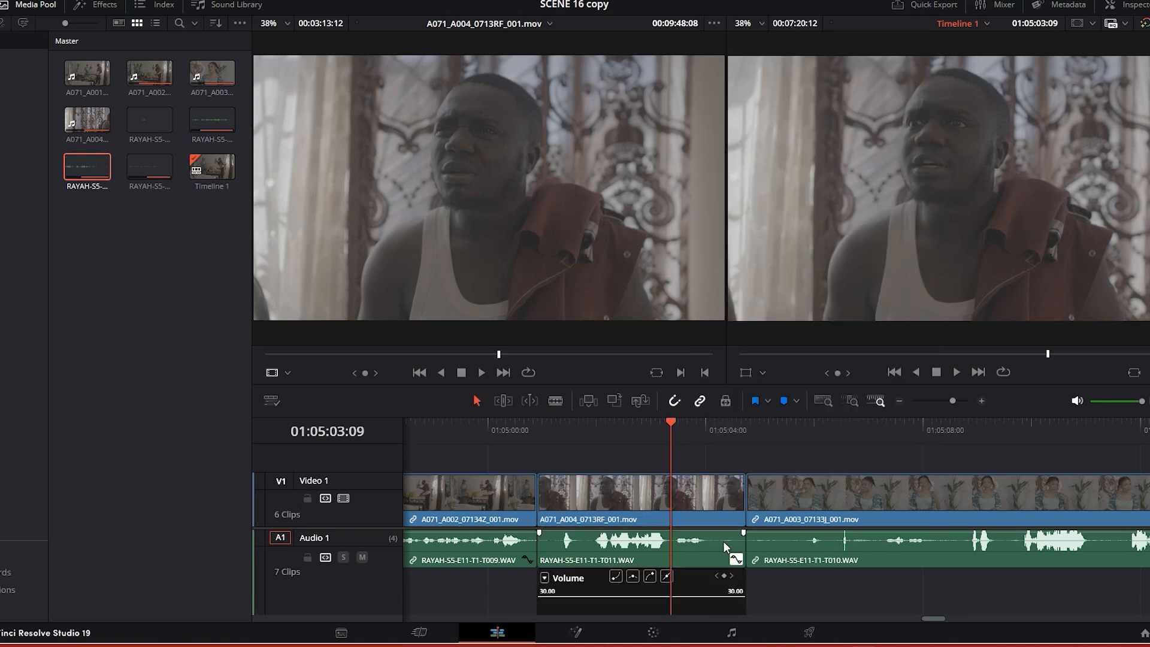
pyautogui.moveTo(740, 541); pyautogui.dragTo(674, 542)
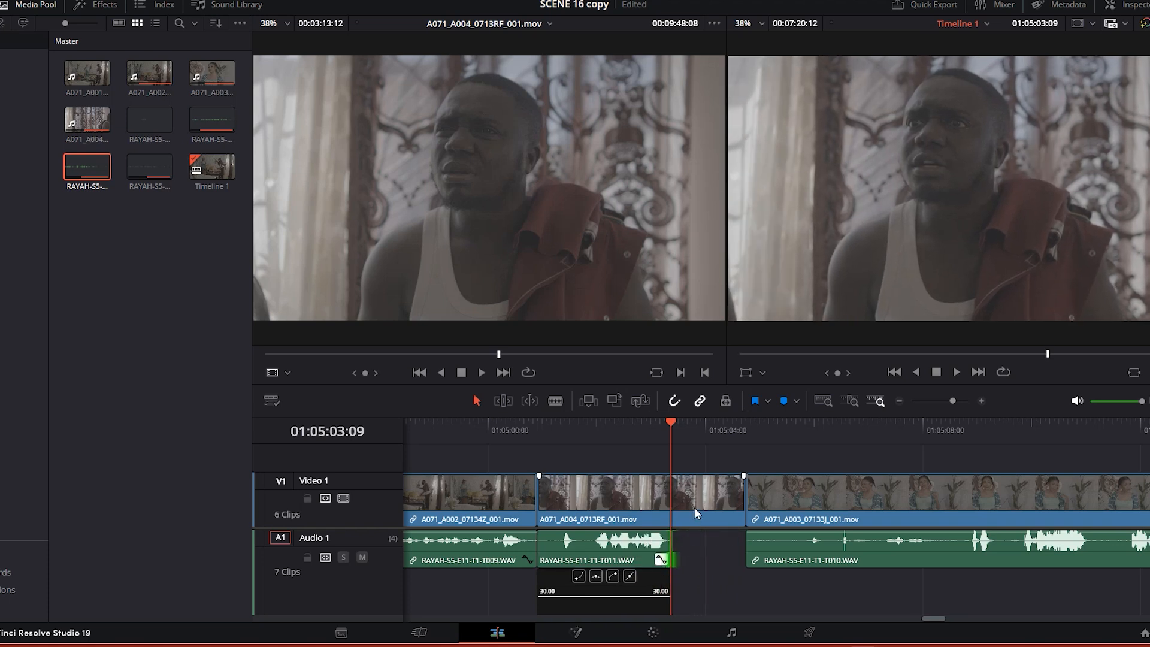
# Step: Raise the A071_A004 picture to the track above, slide the A071_A003 piece back to about 01:05:04, and play the overlap
pyautogui.moveTo(696, 497); pyautogui.dragTo(698, 465)
pyautogui.moveTo(778, 486); pyautogui.dragTo(731, 488)
pyautogui.moveTo(673, 419); pyautogui.dragTo(631, 429)
pyautogui.press('space')
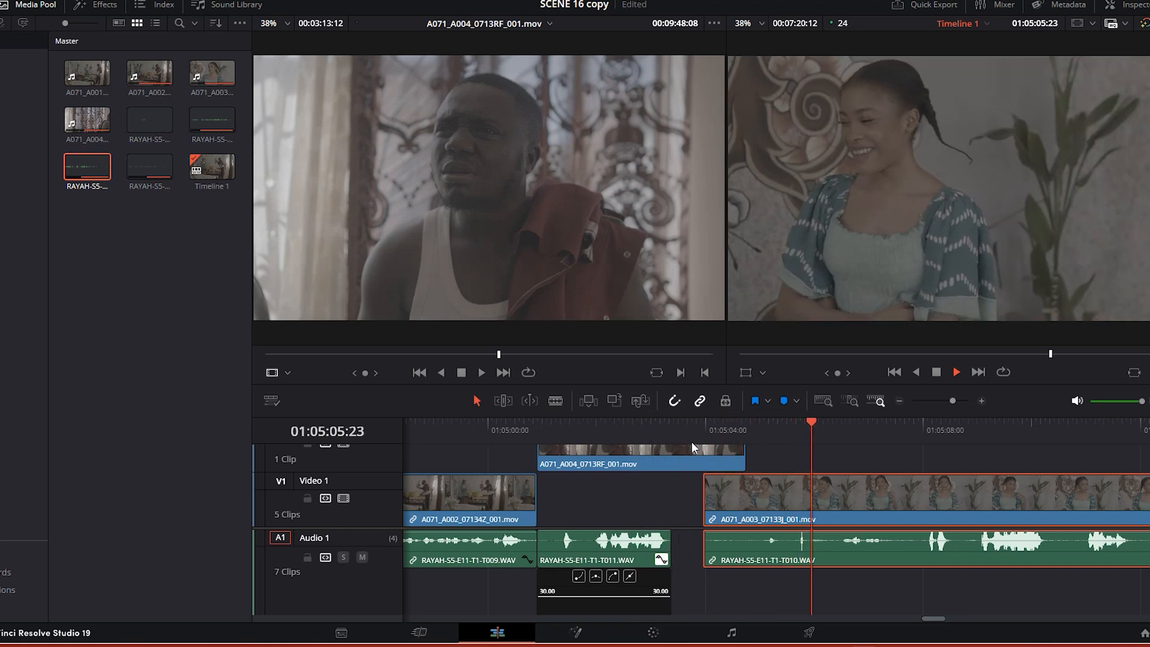
# Step: Move the A071_A003 piece against the end of the A071_A004 audio at 01:05:03:09 and play the transition from 01:05:02:05
pyautogui.press('space')
pyautogui.moveTo(754, 488); pyautogui.dragTo(721, 487)
pyautogui.moveTo(834, 423); pyautogui.dragTo(608, 430)
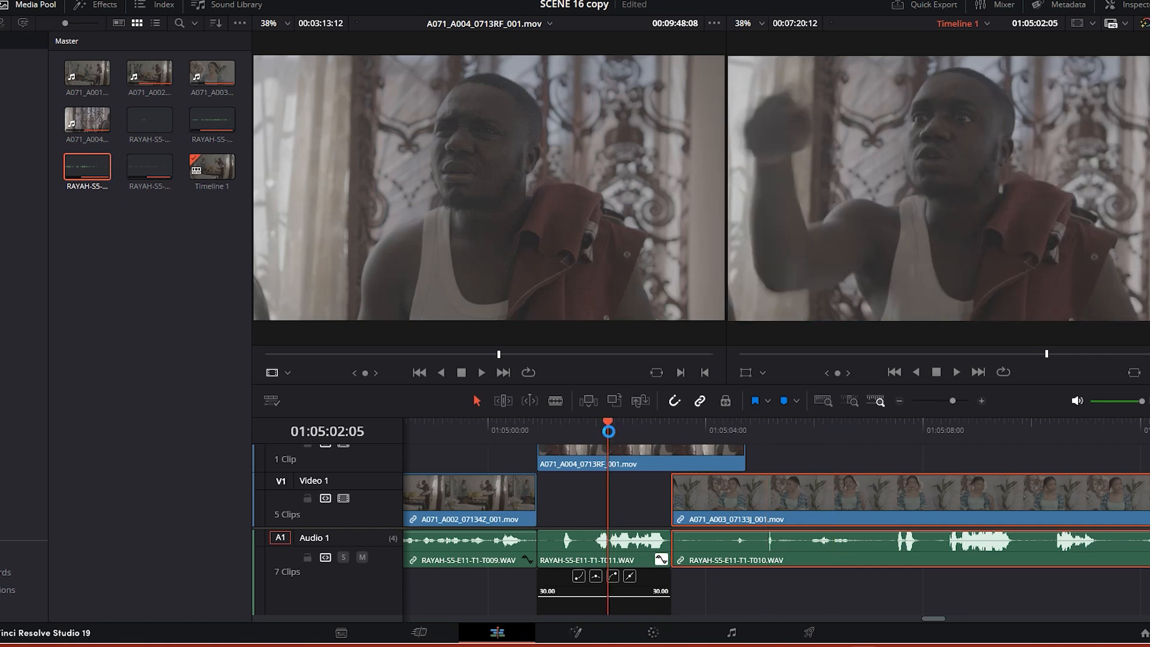
pyautogui.press('space')
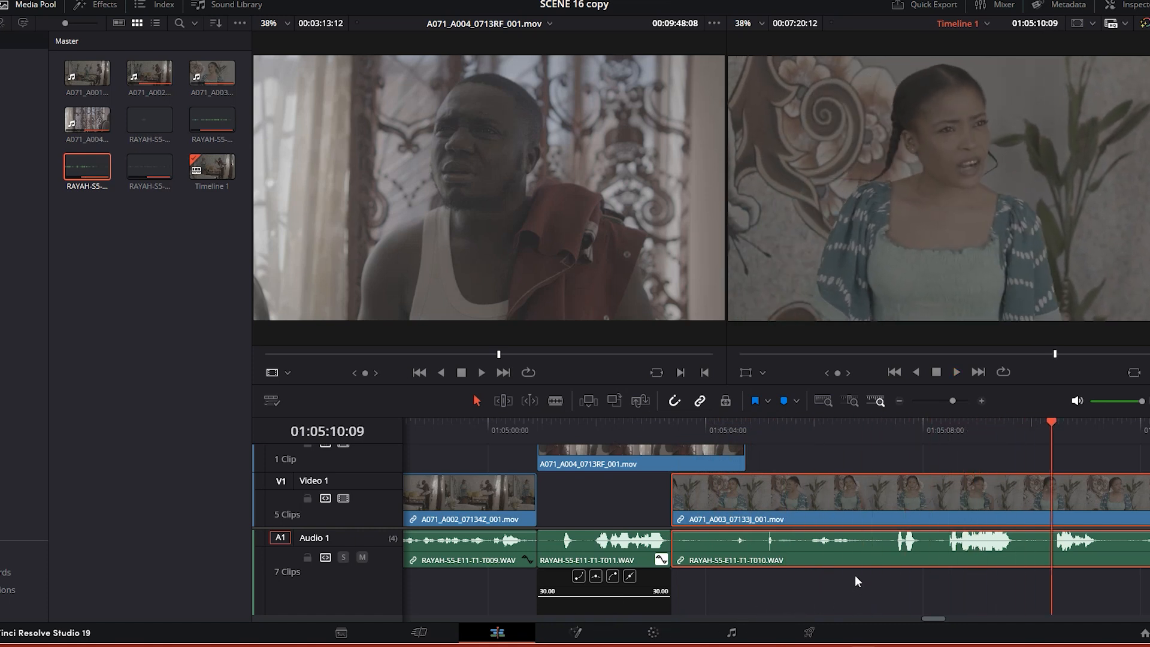
# Step: Play the rest of the short A071_A003 piece and trim its end to 01:05:17:23
pyautogui.scroll(-3, 850, 578)
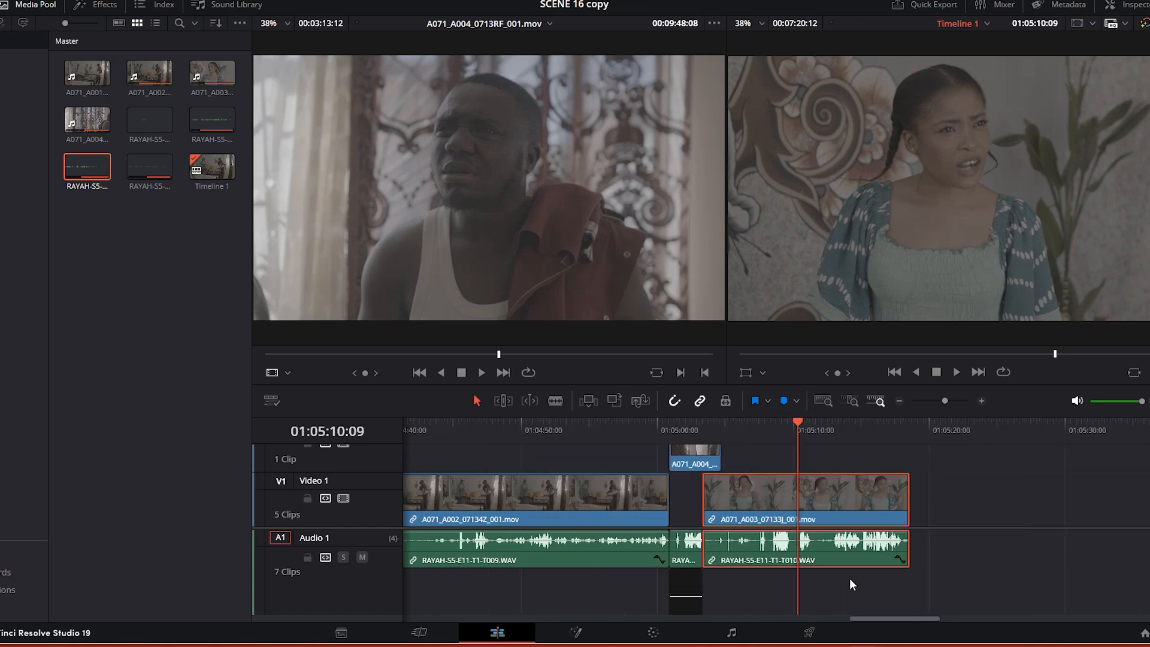
pyautogui.press('space')
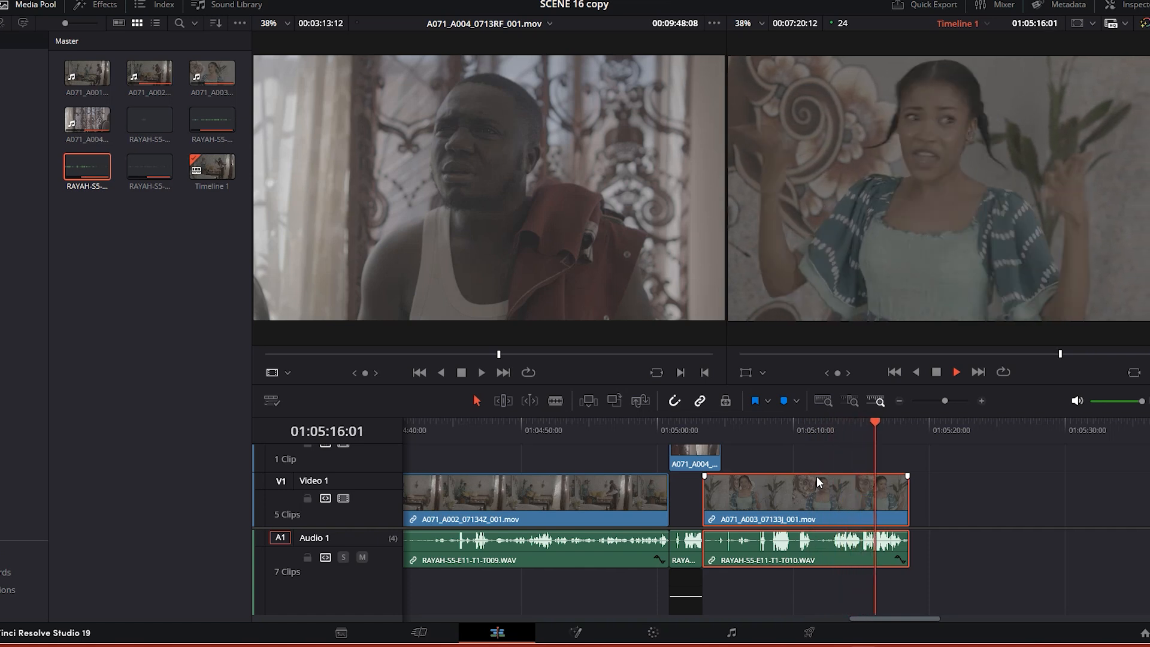
pyautogui.press('space')
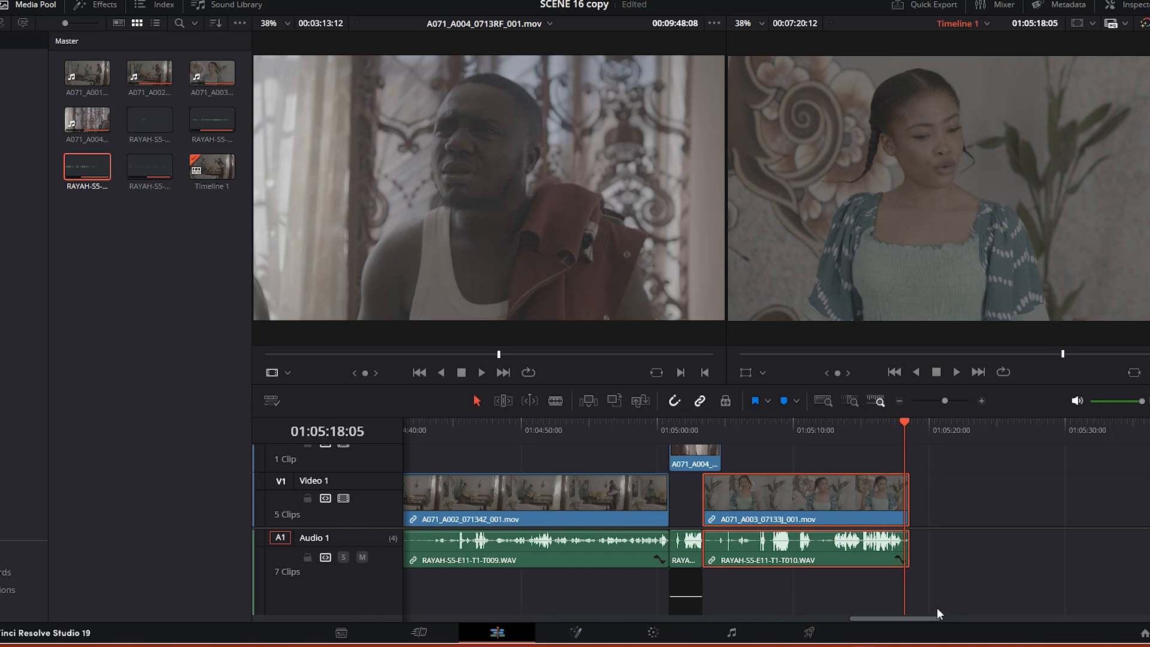
pyautogui.scroll(3, 936, 607)
pyautogui.moveTo(799, 423); pyautogui.dragTo(771, 429)
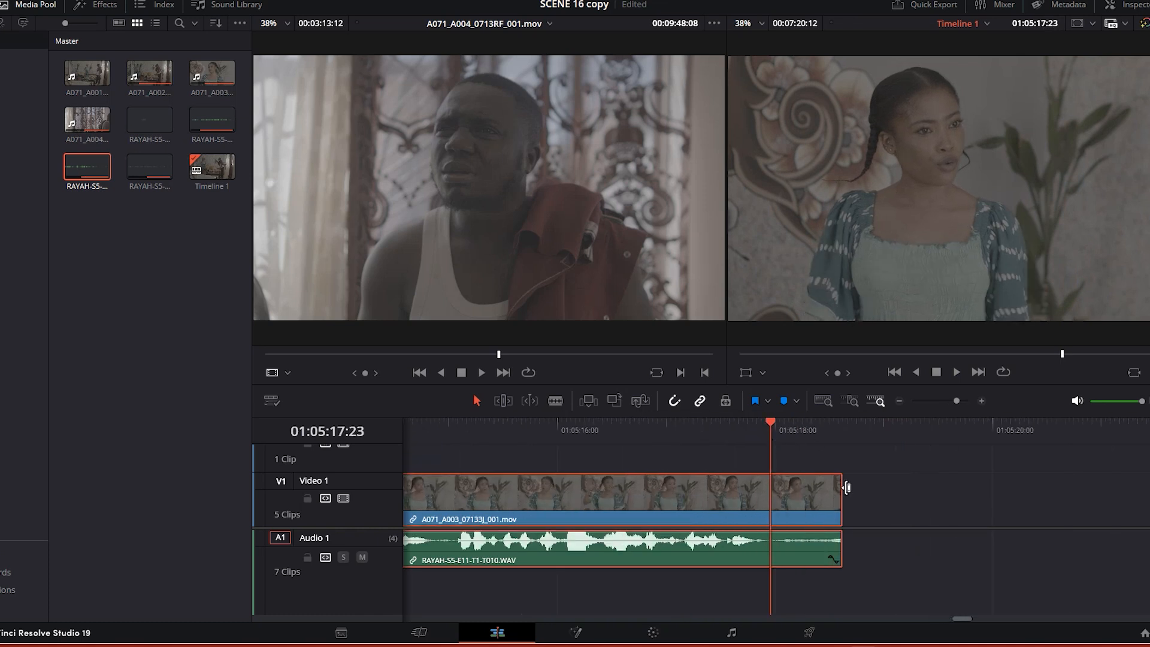
pyautogui.moveTo(846, 487); pyautogui.dragTo(771, 487)
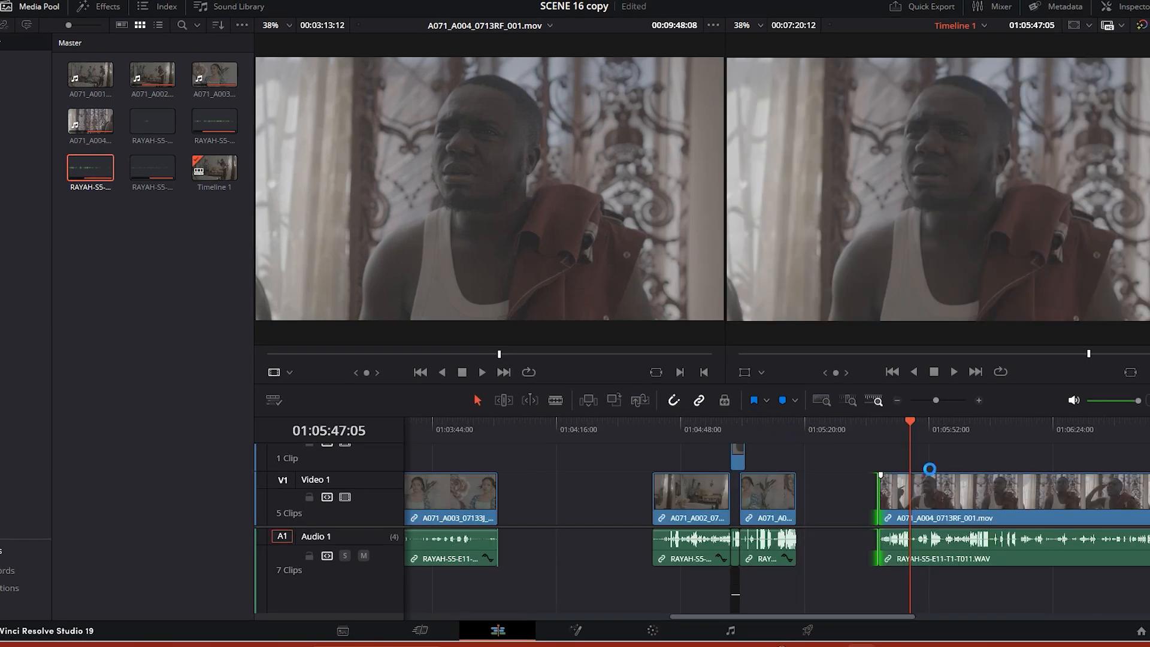
# Step: Split the long A071_A004 clip at 01:05:47:05 and move its opening piece directly after the short A071_A003 piece
pyautogui.press('b')
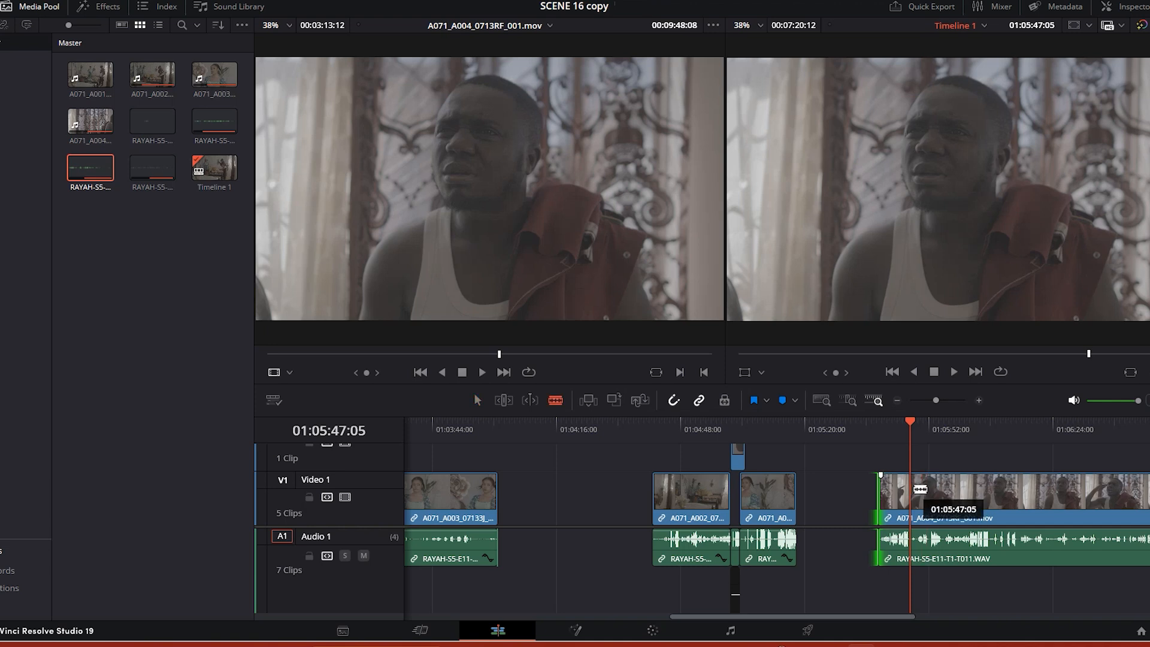
pyautogui.click(907, 488)
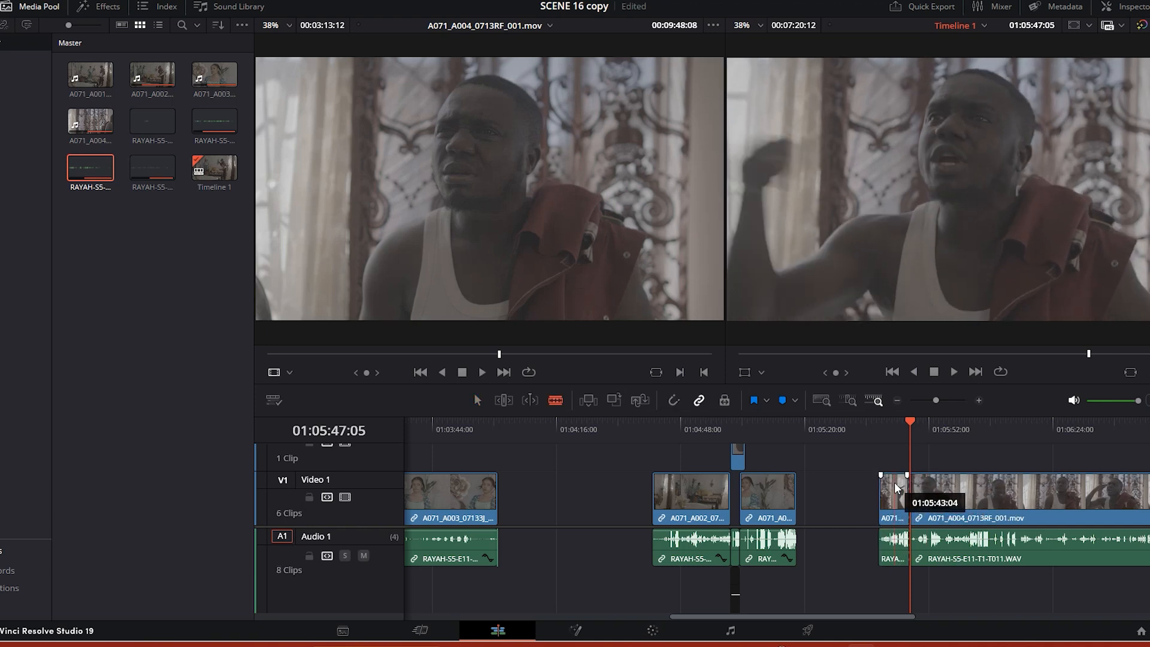
pyautogui.moveTo(889, 483); pyautogui.dragTo(806, 483)
pyautogui.moveTo(806, 482); pyautogui.dragTo(806, 482)
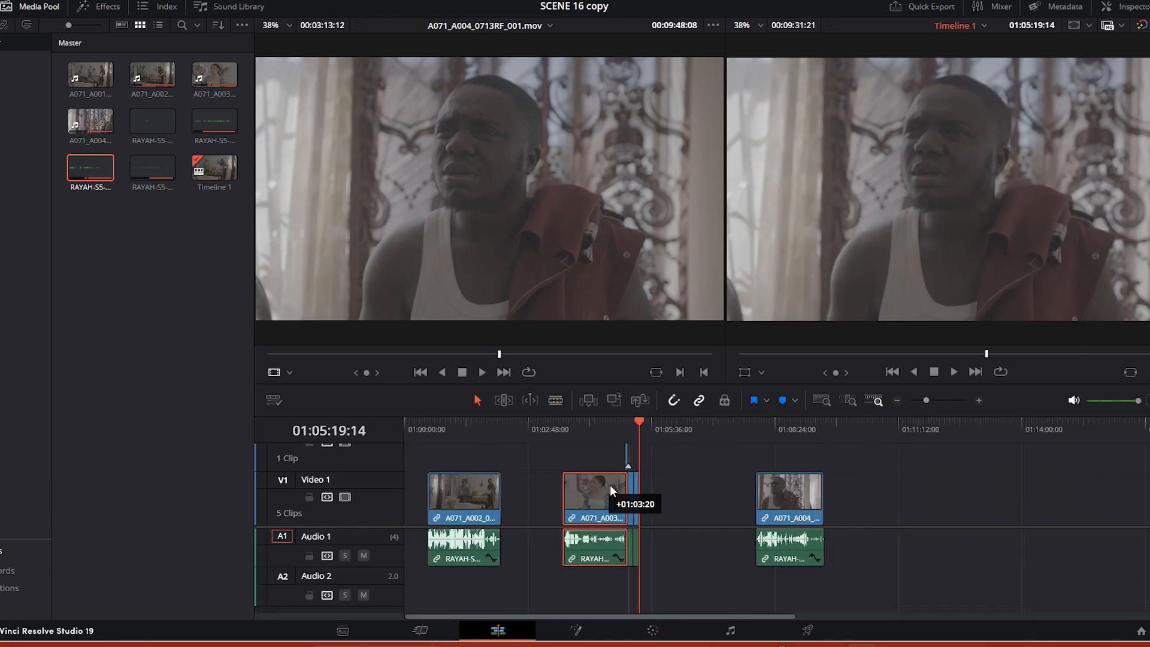
# Step: Move the remaining A071_A003 clip past the assembled cut to about 01:06:05 and cue its opening at 01:06:08:09
pyautogui.moveTo(609, 484); pyautogui.dragTo(718, 484)
pyautogui.click(680, 432)
pyautogui.press('space')
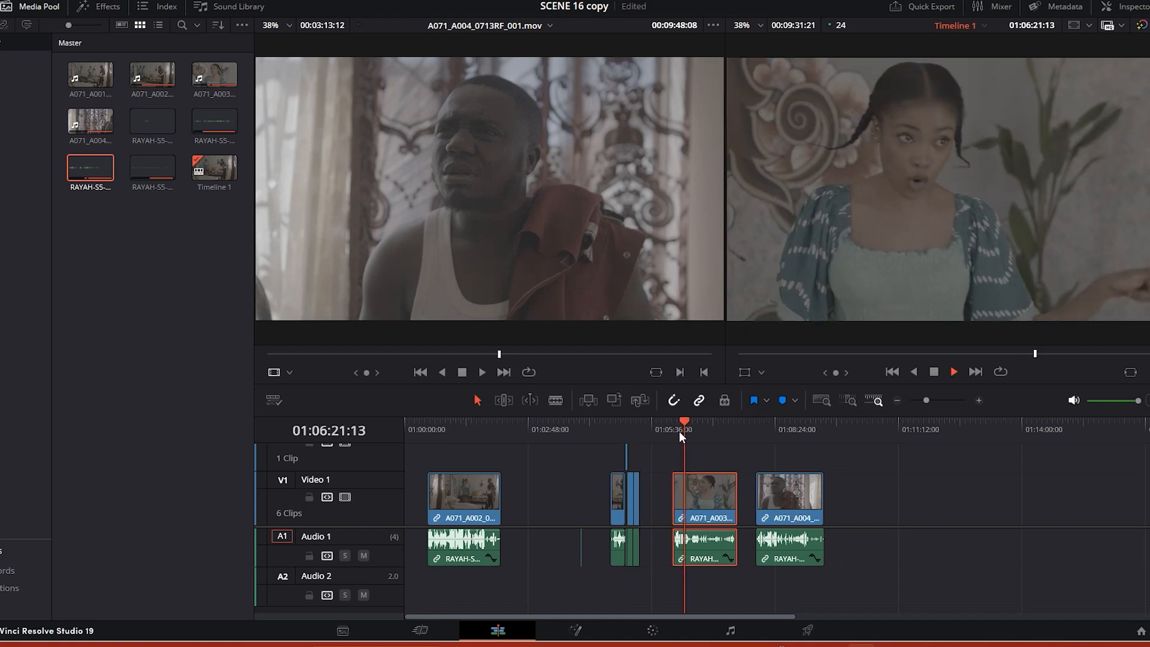
pyautogui.scroll(2, 678, 431)
pyautogui.click(752, 437)
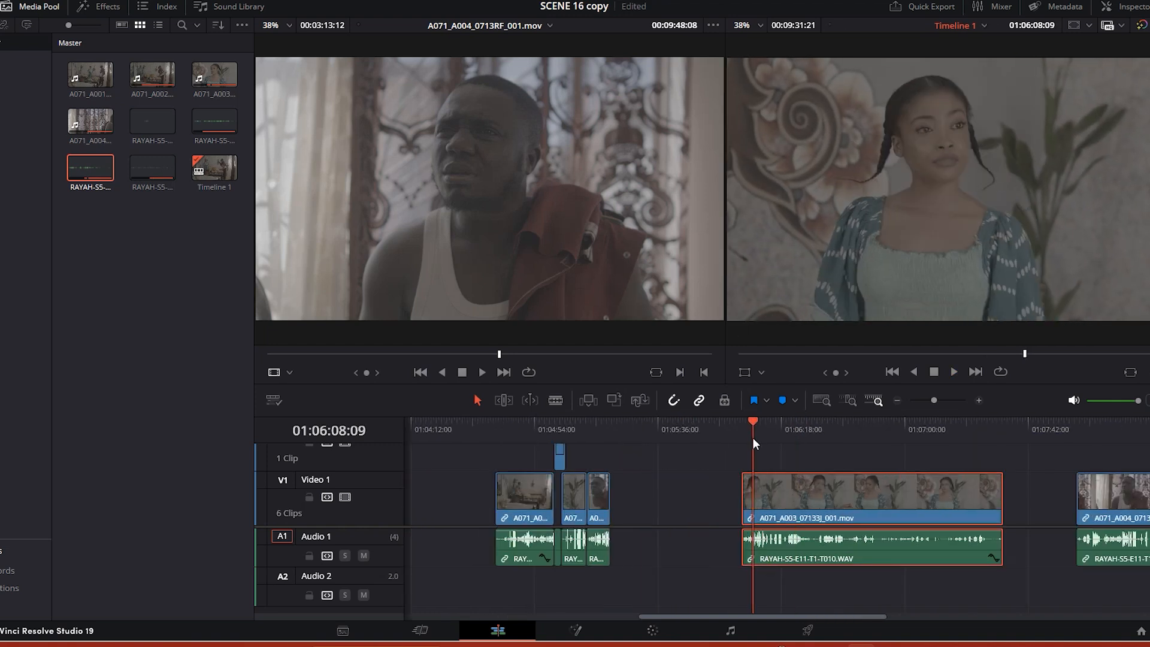
# Step: Play the opening of the remaining A071_A003 clip and trim its start to about 01:06:12
pyautogui.click(756, 430)
pyautogui.click(753, 429)
pyautogui.scroll(3, 754, 427)
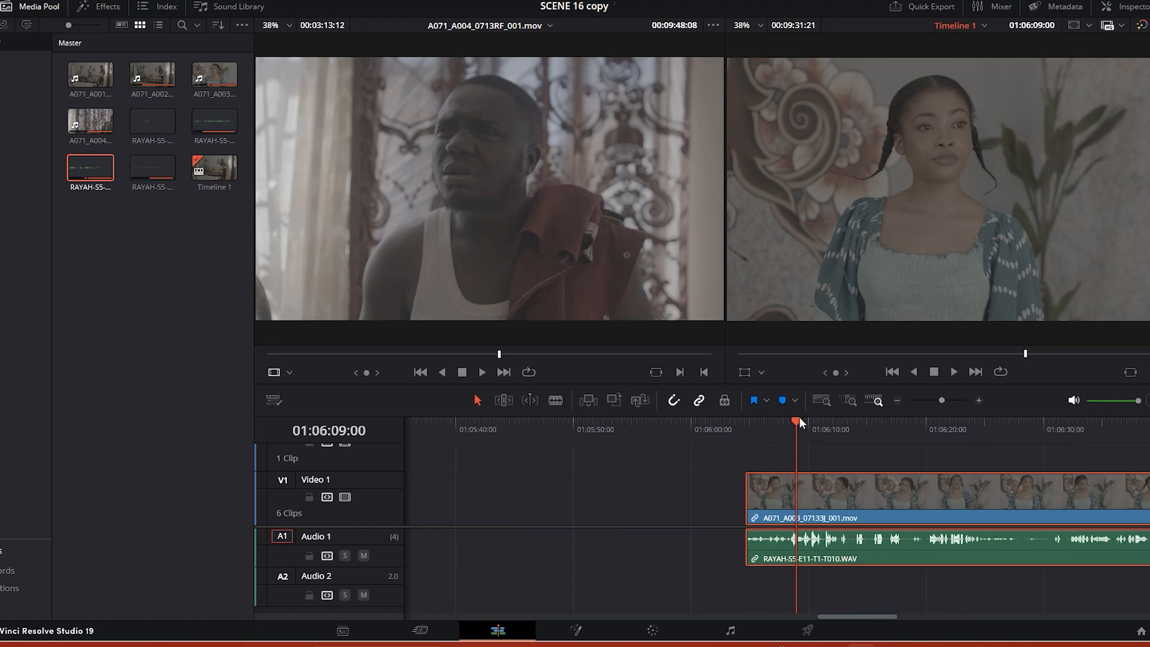
pyautogui.moveTo(794, 420); pyautogui.dragTo(794, 421)
pyautogui.moveTo(786, 426); pyautogui.dragTo(842, 431)
pyautogui.press('space')
pyautogui.press('space')
pyautogui.click(837, 440)
pyautogui.moveTo(750, 488); pyautogui.dragTo(837, 484)
# Step: Play further into the A071_A003 clip and trim its start to 01:06:30:02
pyautogui.press('space')
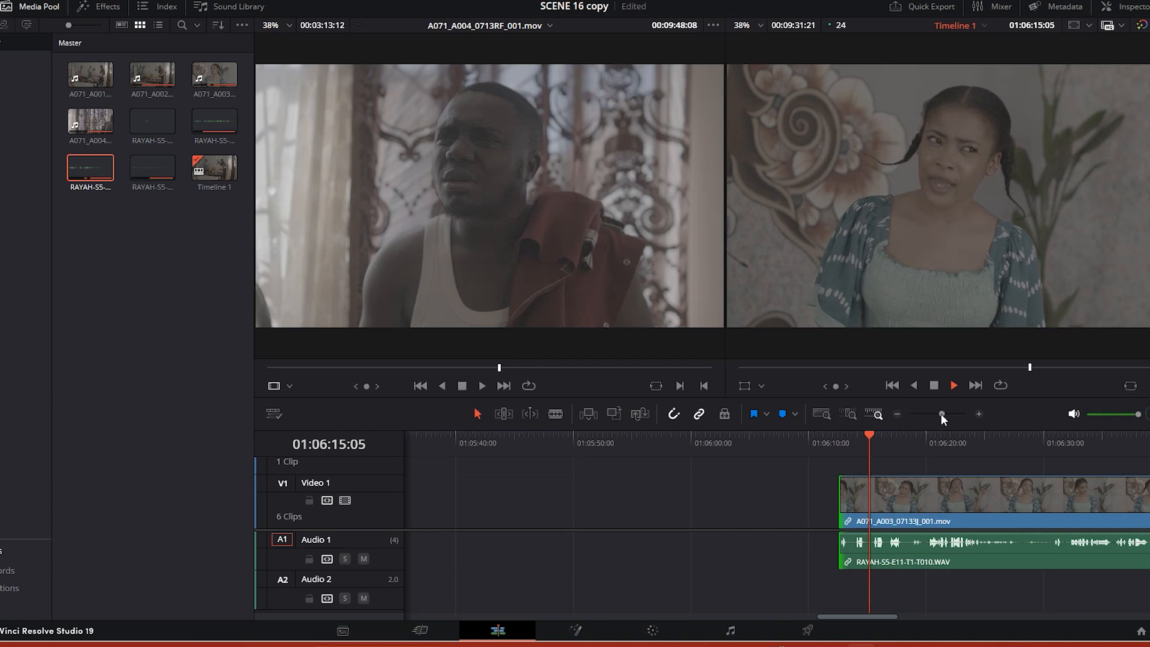
pyautogui.moveTo(940, 415); pyautogui.dragTo(931, 418)
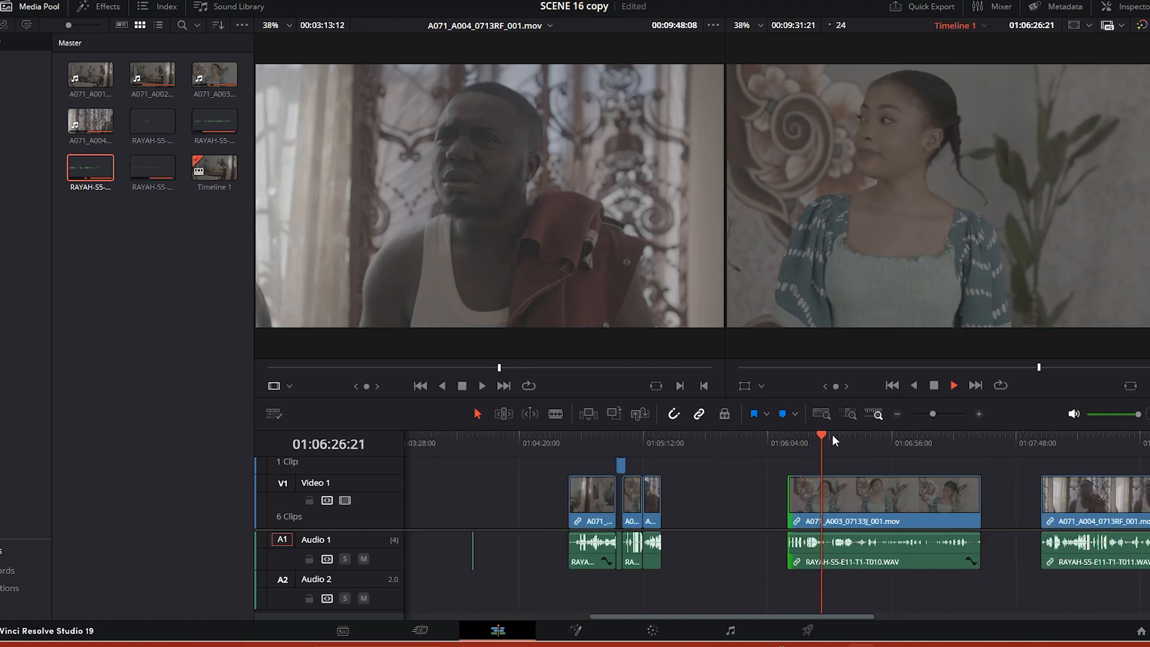
pyautogui.press('space')
pyautogui.moveTo(789, 489); pyautogui.dragTo(829, 485)
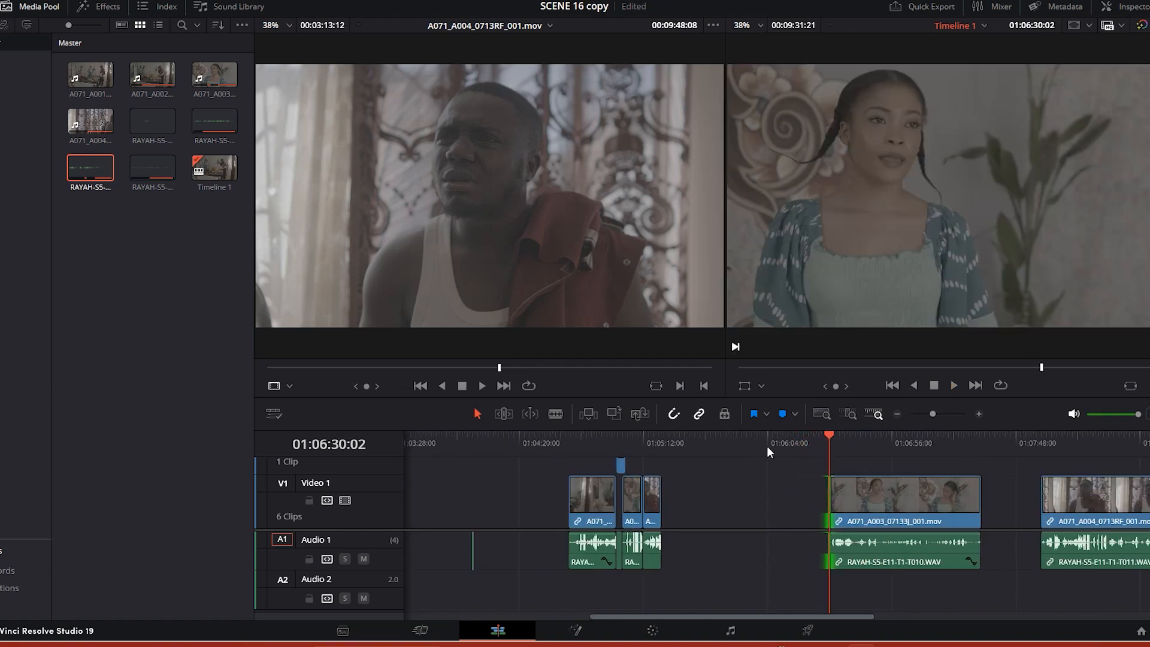
# Step: Split the A071_A003 clip at 01:06:39:05 and move its opening piece to the end of the assembled cut
pyautogui.press('space')
pyautogui.hotkey('ctrl', '=')
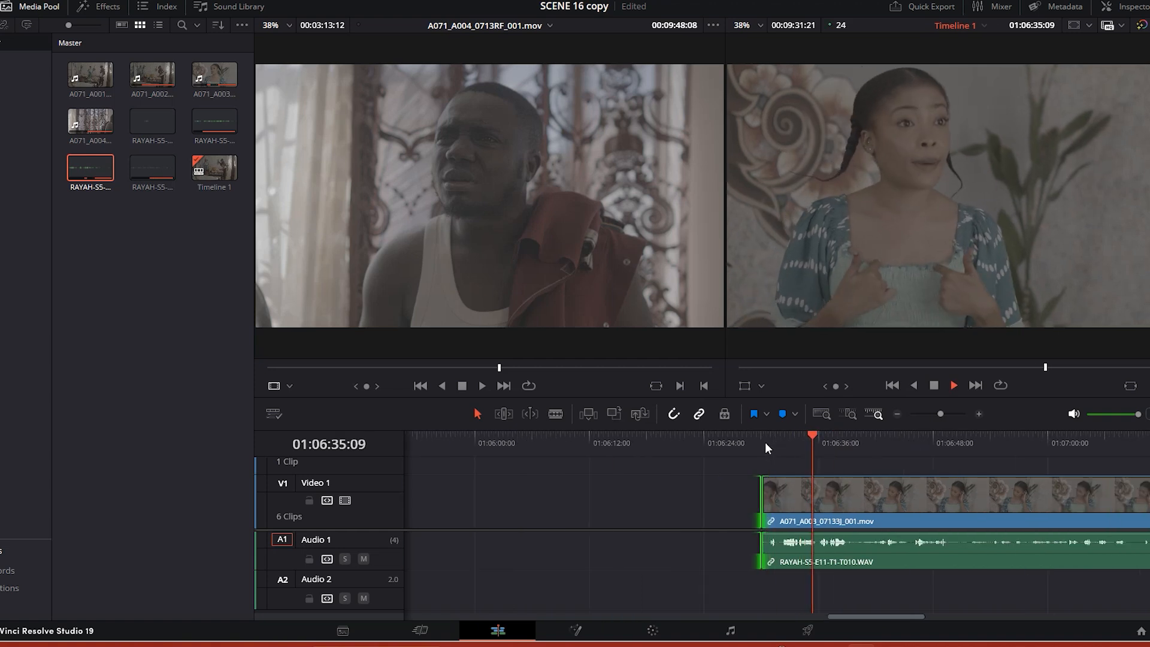
pyautogui.press('space')
pyautogui.press('b')
pyautogui.click(851, 500)
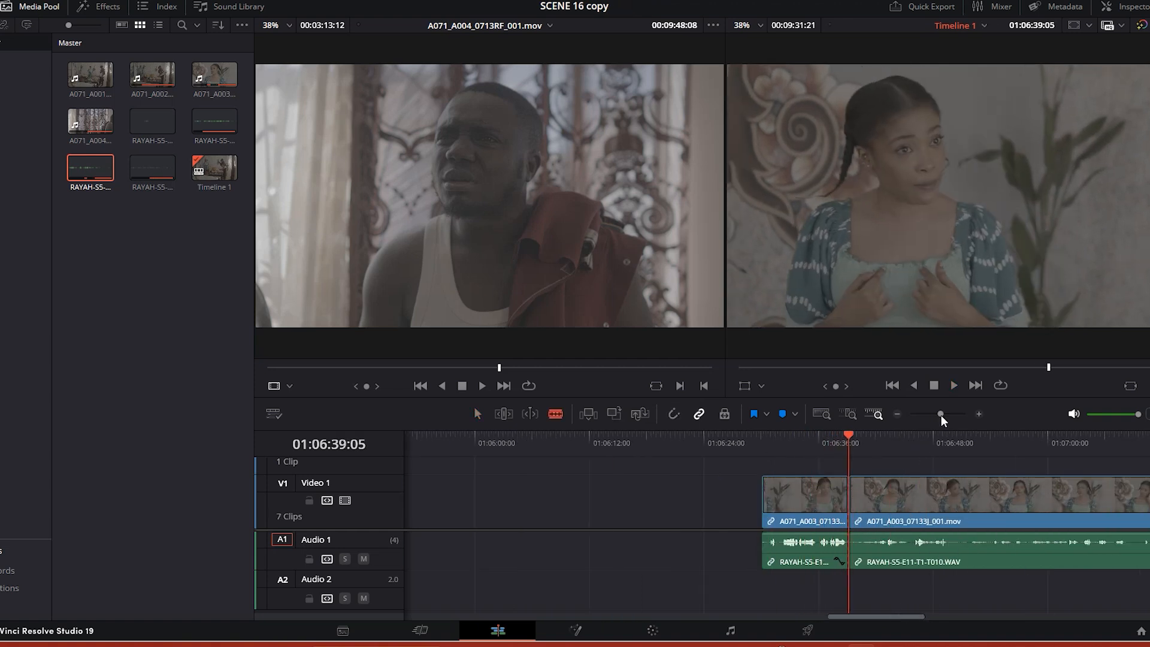
pyautogui.moveTo(940, 414); pyautogui.dragTo(929, 413)
pyautogui.press('a')
pyautogui.moveTo(790, 497); pyautogui.dragTo(689, 493)
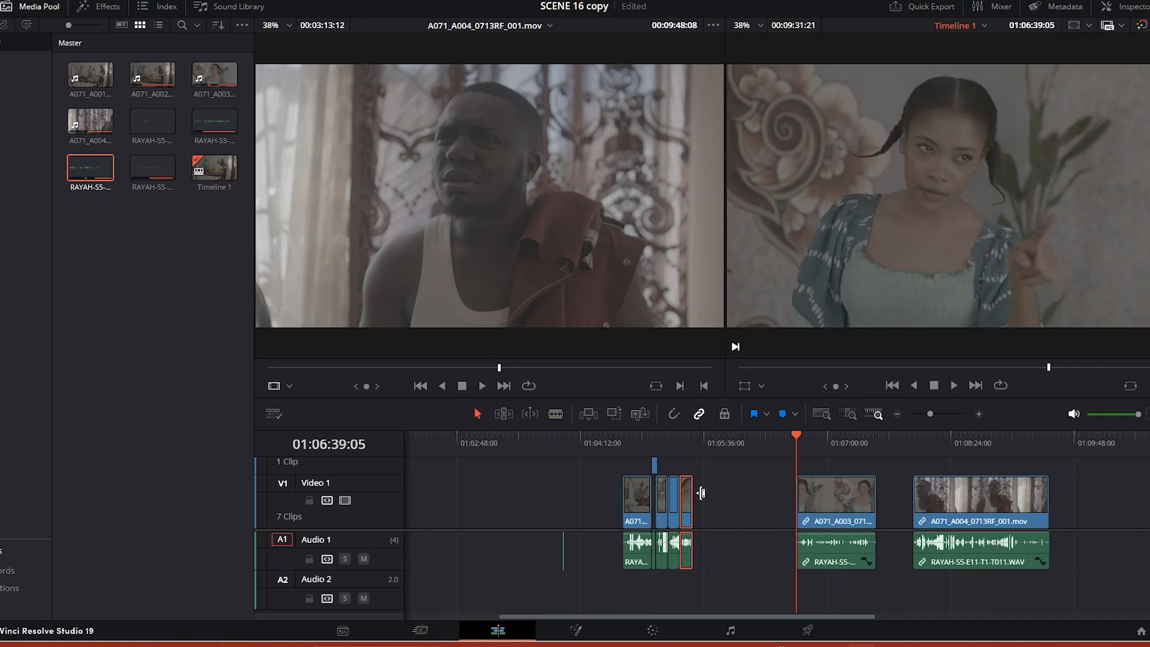
# Step: Play the opening of the remaining A071_A004 clip and trim its start to about 01:08:32
pyautogui.click(912, 446)
pyautogui.press('space')
pyautogui.moveTo(910, 449); pyautogui.dragTo(961, 437)
pyautogui.click(962, 438)
pyautogui.moveTo(914, 495); pyautogui.dragTo(961, 494)
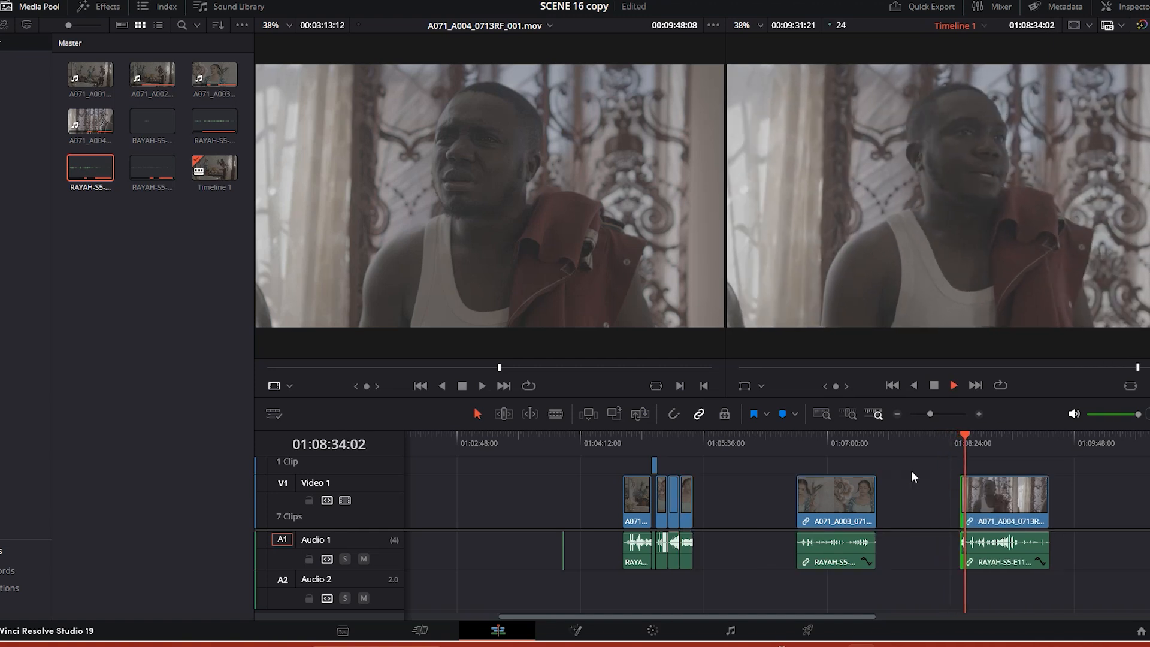
# Step: Split the A071_A004 clip at 01:08:39:20 and move its opening piece directly after the last assembled A071_A003 piece
pyautogui.scroll(5, 911, 472)
pyautogui.moveTo(805, 440); pyautogui.dragTo(754, 481)
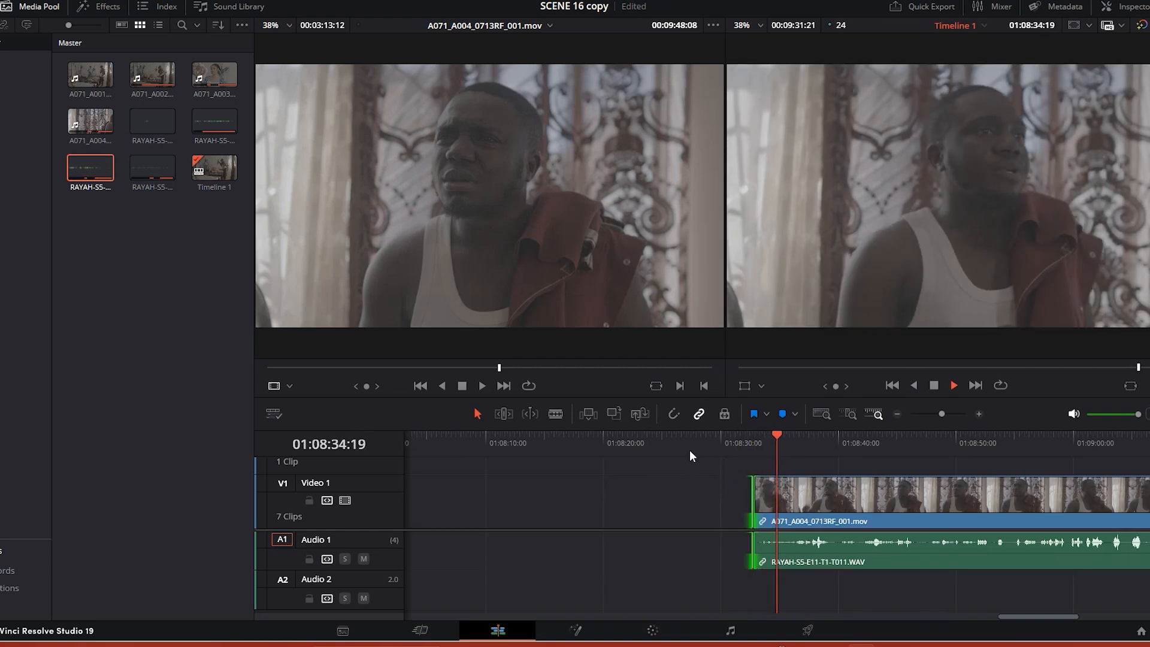
pyautogui.moveTo(940, 414); pyautogui.dragTo(934, 422)
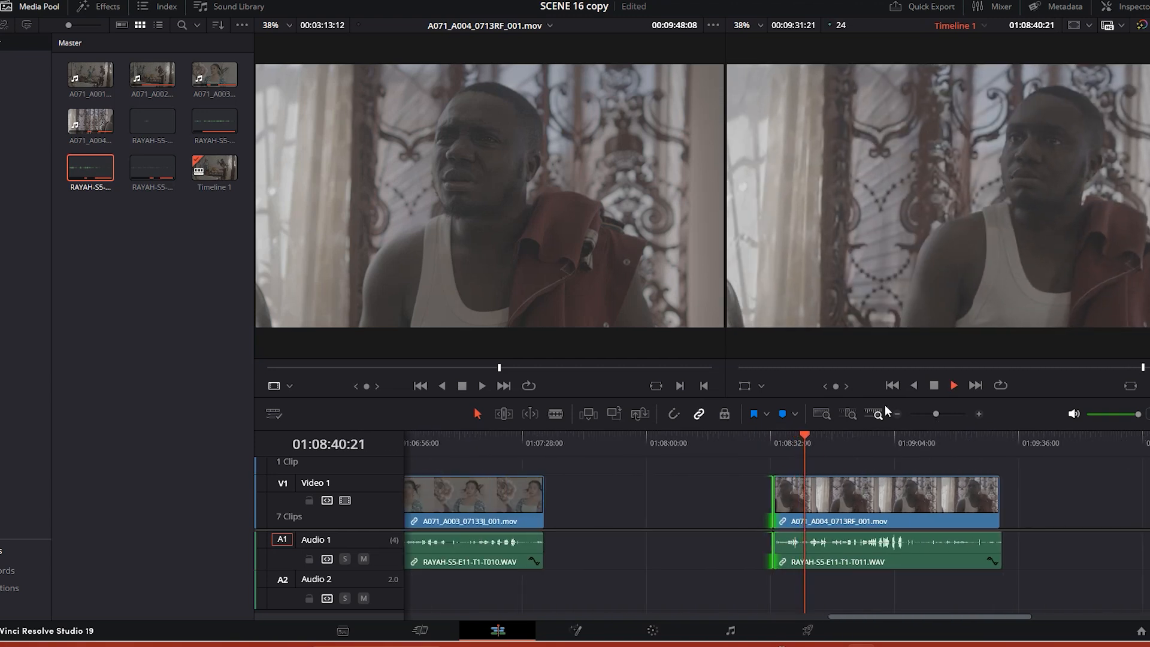
pyautogui.click(799, 434)
pyautogui.press('b')
pyautogui.click(796, 492)
pyautogui.press('a')
pyautogui.moveTo(783, 489); pyautogui.dragTo(585, 492)
pyautogui.moveTo(936, 414); pyautogui.dragTo(925, 418)
pyautogui.moveTo(702, 487); pyautogui.dragTo(644, 475)
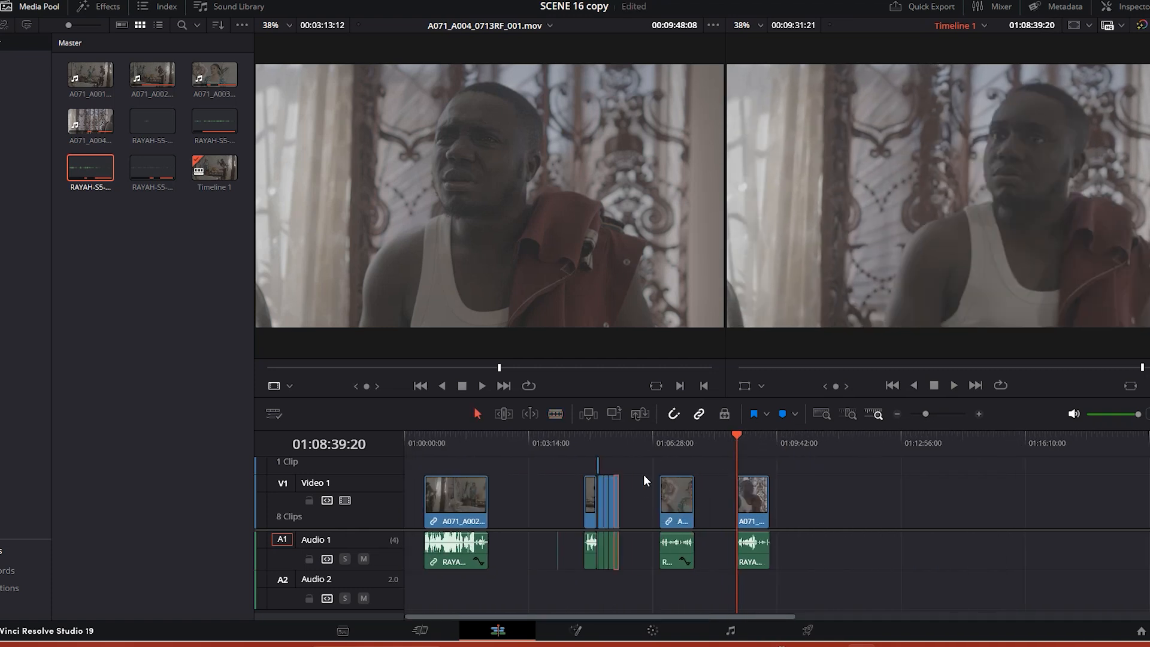
# Step: Play the remaining A071_A003 clip from its start and trim its beginning to about 01:06:44
pyautogui.press('space')
pyautogui.moveTo(734, 433); pyautogui.dragTo(681, 443)
pyautogui.hotkey('ctrl', '=')
pyautogui.hotkey('ctrl', '=')
pyautogui.hotkey('ctrl', '=')
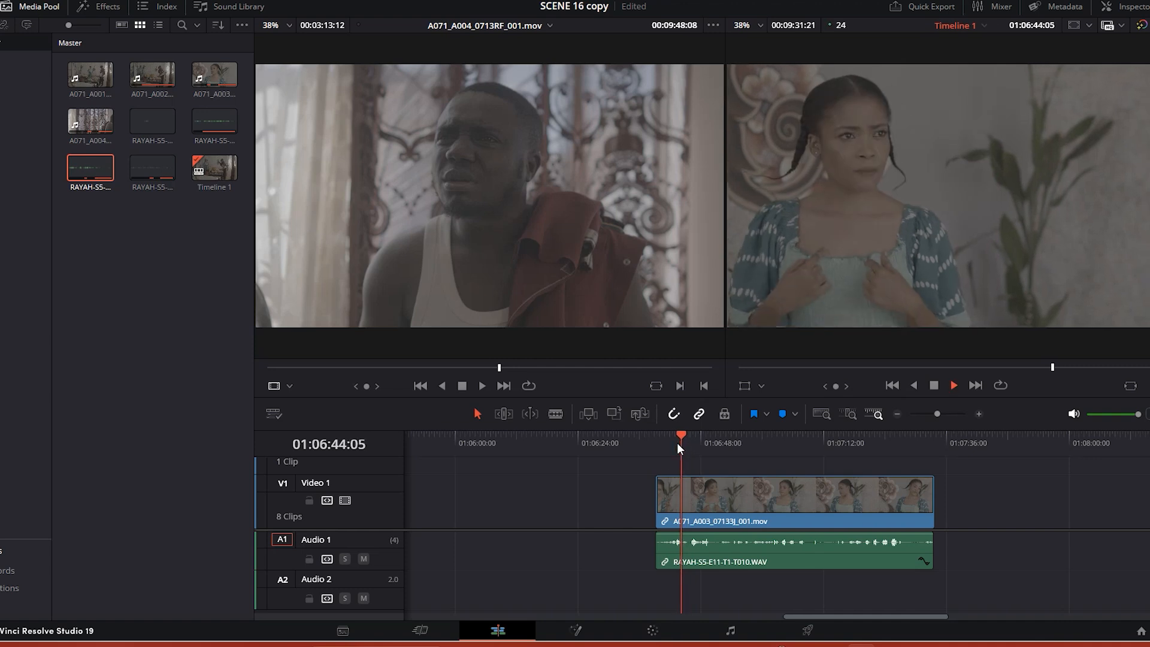
pyautogui.moveTo(658, 484); pyautogui.dragTo(675, 485)
pyautogui.click(683, 440)
pyautogui.moveTo(683, 441); pyautogui.dragTo(680, 472)
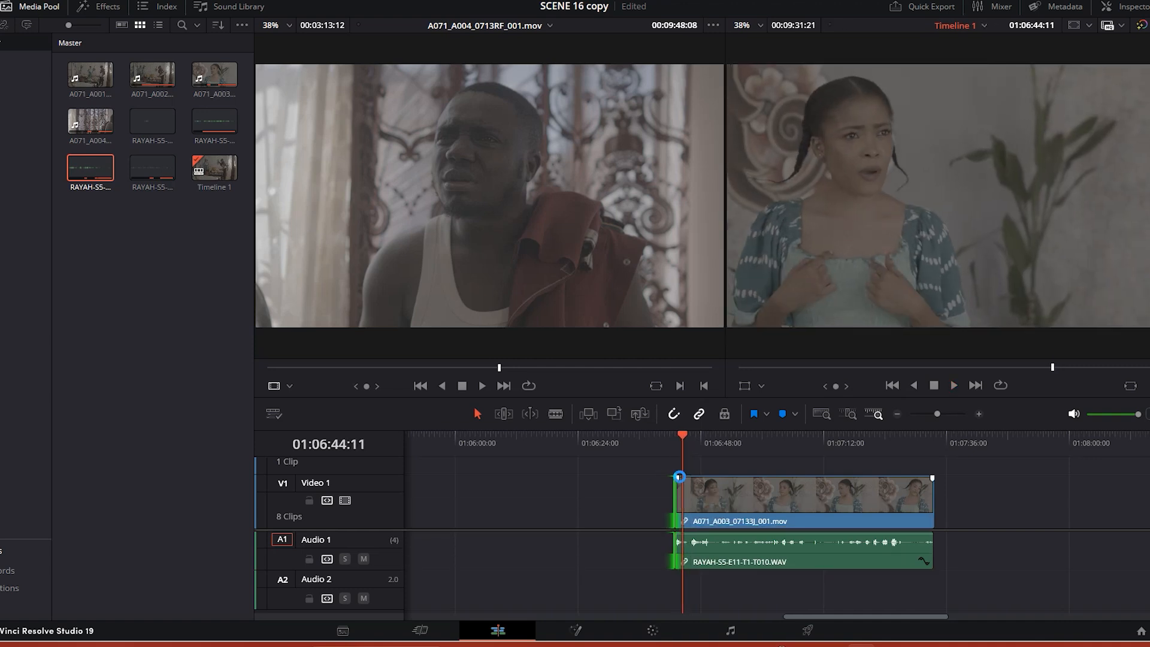
pyautogui.hotkey('ctrl', '=')
pyautogui.hotkey('ctrl', '=')
pyautogui.hotkey('ctrl', '=')
pyautogui.hotkey('ctrl', '=')
pyautogui.moveTo(681, 522); pyautogui.dragTo(783, 522)
# Step: Split the A071_A003 clip at about 01:06:51 and move its opening piece to the end of the assembled cut
pyautogui.press('space')
pyautogui.hotkey('ctrl', '-')
pyautogui.hotkey('ctrl', '-')
pyautogui.hotkey('ctrl', '-')
pyautogui.hotkey('ctrl', '-')
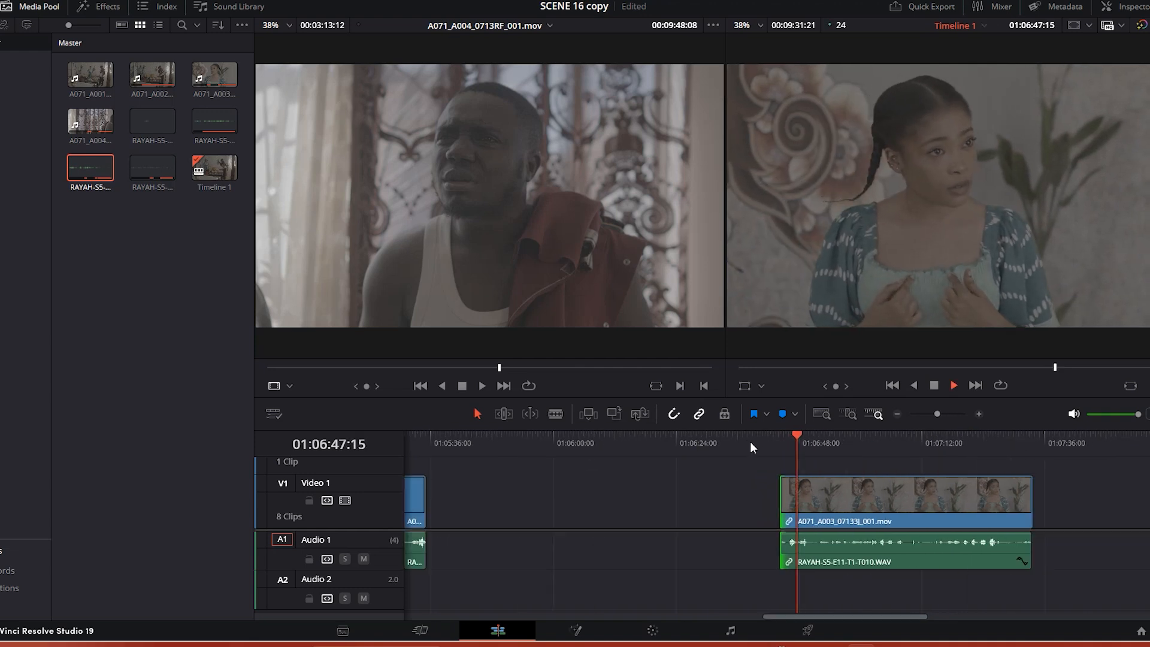
pyautogui.click(814, 443)
pyautogui.press('b')
pyautogui.click(815, 493)
pyautogui.press('a')
pyautogui.moveTo(792, 500); pyautogui.dragTo(438, 500)
# Step: With snapping off, split the remaining A071_A004 clip at 01:08:53:16 and move its opening piece just past the assembled cut
pyautogui.press('n')
pyautogui.hotkey('ctrl', '-')
pyautogui.hotkey('ctrl', '-')
pyautogui.moveTo(949, 443); pyautogui.dragTo(947, 444)
pyautogui.press('space')
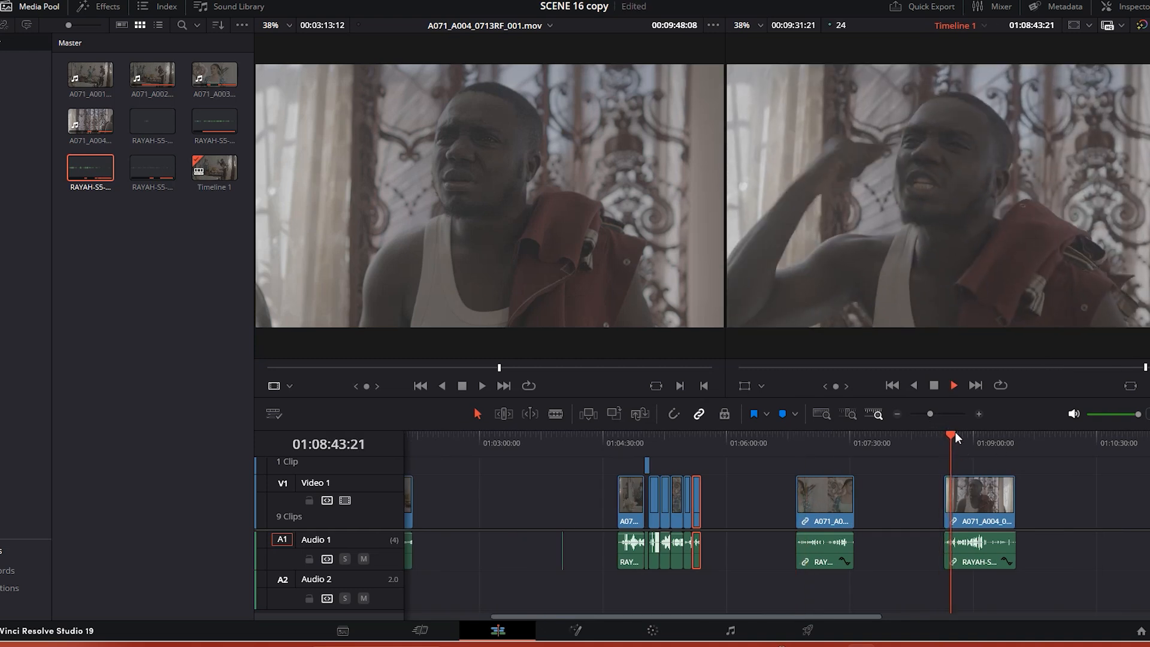
pyautogui.press('space')
pyautogui.press('b')
pyautogui.moveTo(958, 490); pyautogui.dragTo(716, 490)
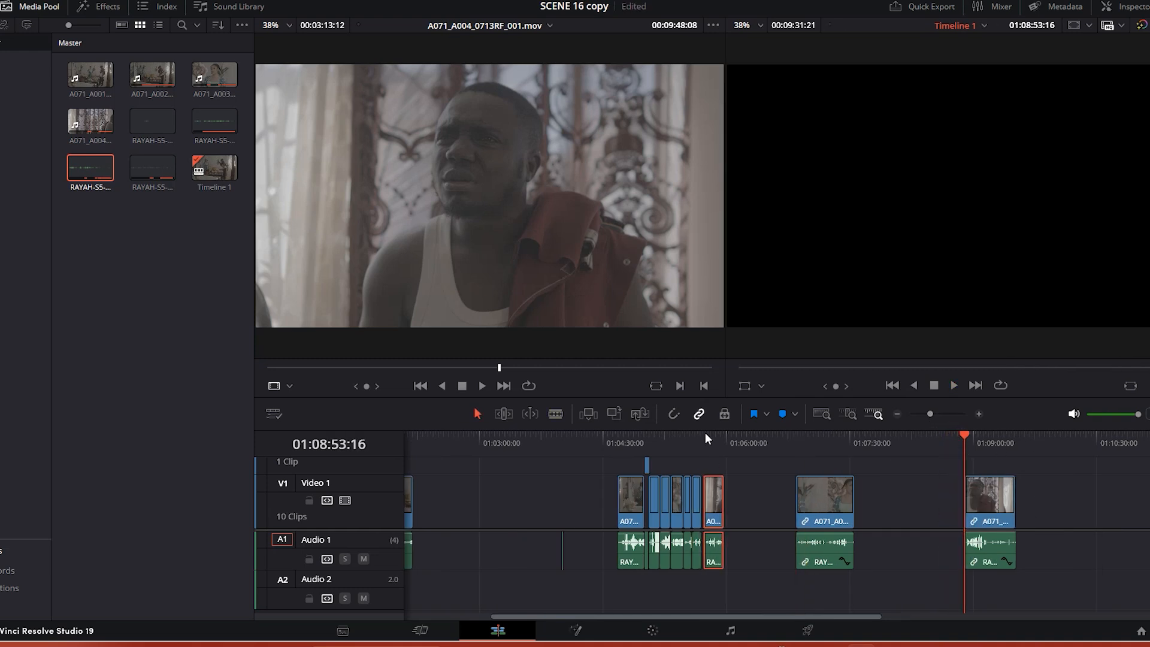
# Step: Trim the last A071_A003 piece's end and the new A071_A004 piece's start, and join them at about 01:05:39
pyautogui.hotkey('ctrl', '=')
pyautogui.hotkey('ctrl', '=')
pyautogui.hotkey('ctrl', '=')
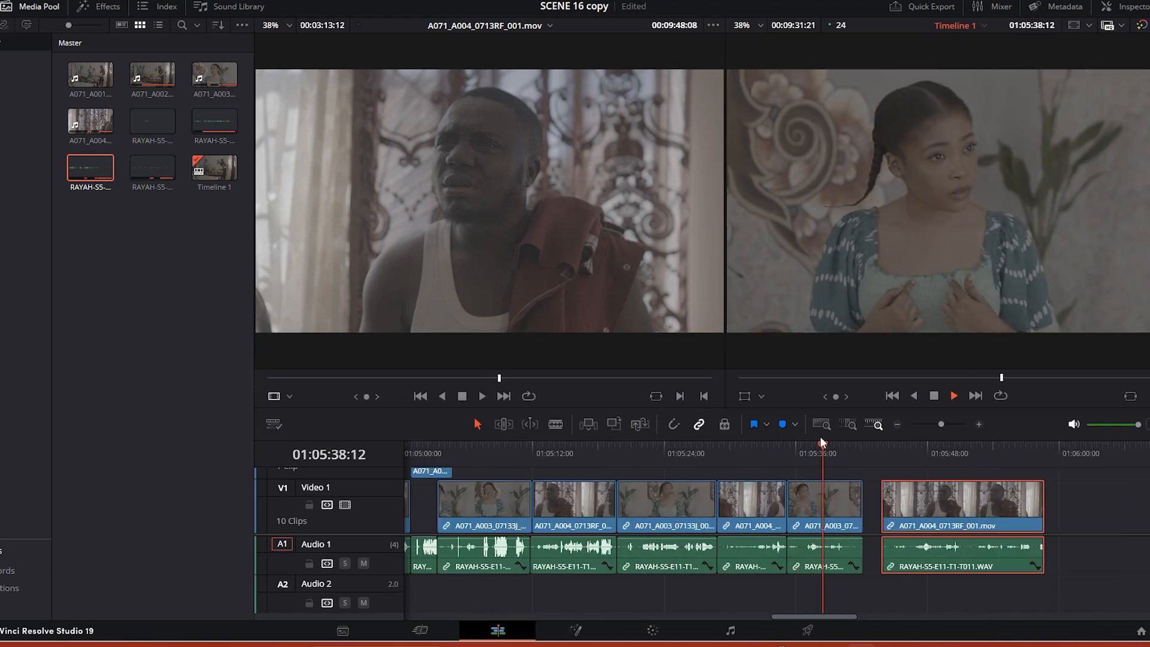
pyautogui.moveTo(863, 489); pyautogui.dragTo(953, 491)
pyautogui.click(890, 450)
pyautogui.press('space')
pyautogui.press('space')
pyautogui.moveTo(967, 496); pyautogui.dragTo(855, 499)
pyautogui.moveTo(858, 452); pyautogui.dragTo(822, 452)
pyautogui.scroll(3, 833, 461)
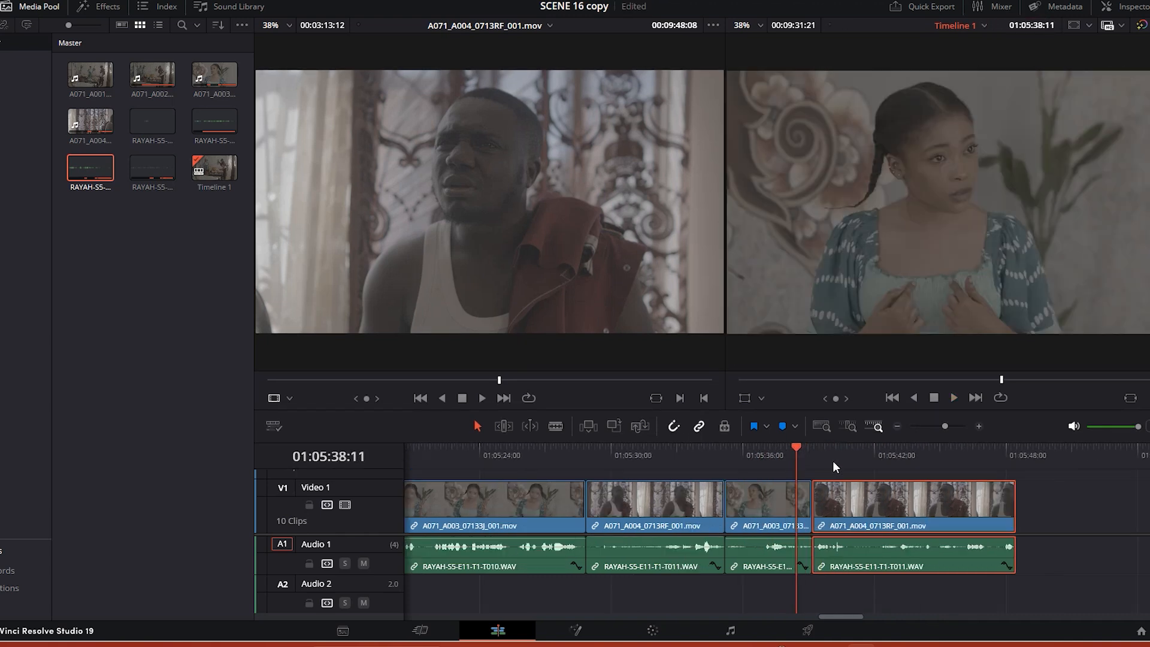
pyautogui.rightClick(811, 551)
pyautogui.click(845, 540)
pyautogui.click(820, 549)
pyautogui.moveTo(819, 549); pyautogui.dragTo(815, 543)
pyautogui.hotkey('ctrl', 'z')
pyautogui.hotkey('ctrl', 'z')
# Step: Unlink the last A071_A003 piece, trim its audio end to 01:05:38:11 and raise its video to the track above
pyautogui.rightClick(812, 525)
pyautogui.click(841, 513)
pyautogui.click(795, 570)
pyautogui.moveTo(804, 492); pyautogui.dragTo(825, 453)
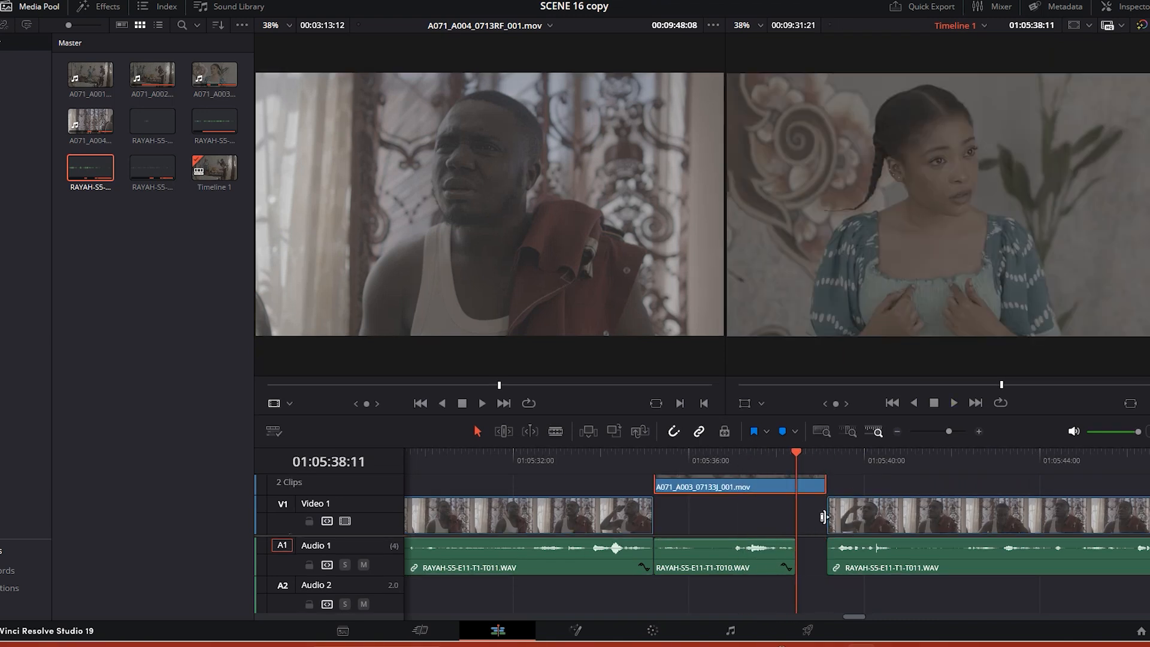
# Step: Try starting the A071_A004 piece at about 01:05:38 beneath the raised A071_A003 video and play the overlap
pyautogui.moveTo(824, 516); pyautogui.dragTo(796, 516)
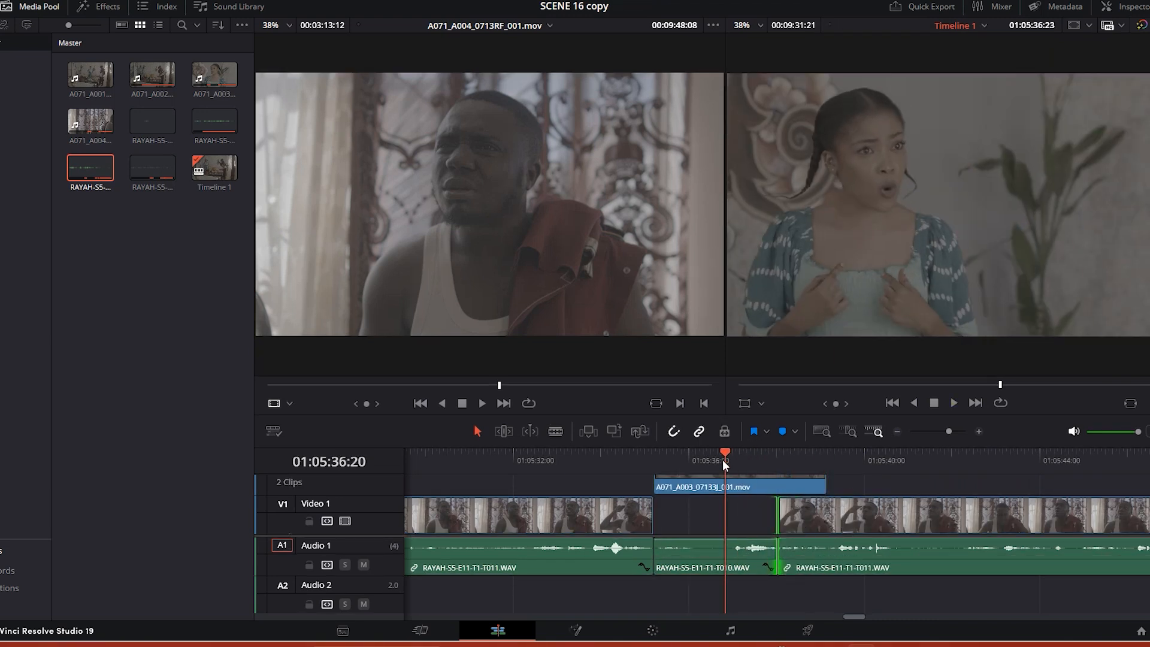
pyautogui.press('space')
pyautogui.click(786, 592)
# Step: End the raised A071_A003 video and its audio at 01:05:39:01 and place the A071_A004 piece directly after them
pyautogui.moveTo(826, 486); pyautogui.dragTo(821, 486)
pyautogui.moveTo(780, 522); pyautogui.dragTo(834, 522)
pyautogui.moveTo(776, 556); pyautogui.dragTo(845, 556)
pyautogui.moveTo(810, 448); pyautogui.dragTo(805, 458)
pyautogui.click(755, 463)
pyautogui.press('space')
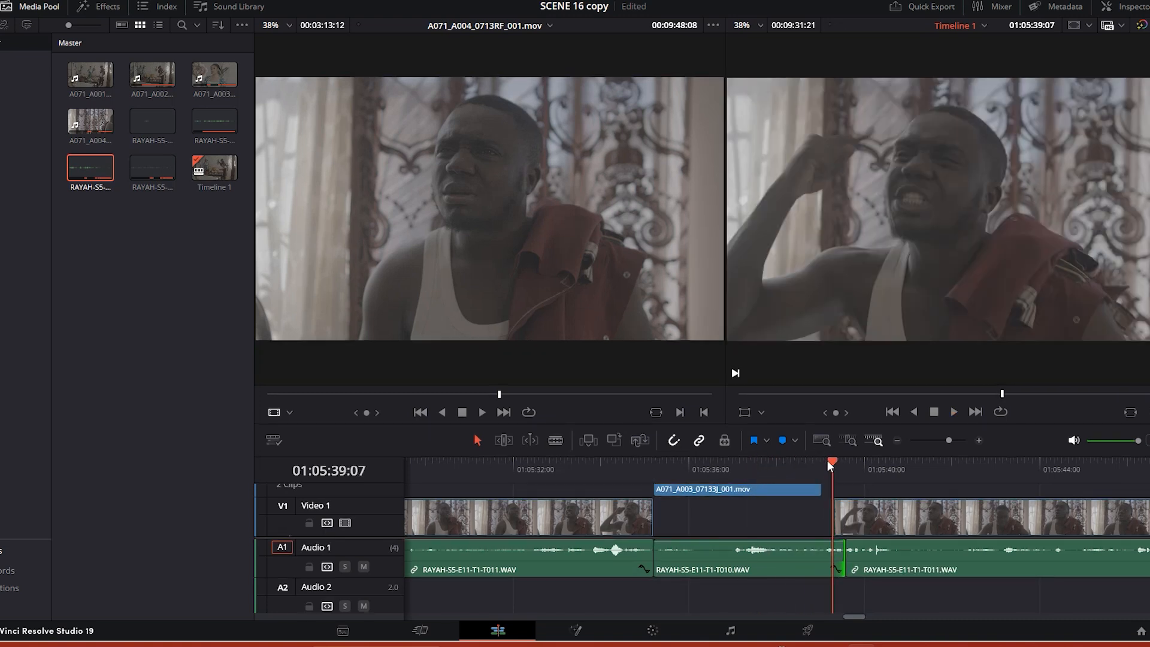
pyautogui.press('space')
pyautogui.moveTo(831, 529); pyautogui.dragTo(822, 528)
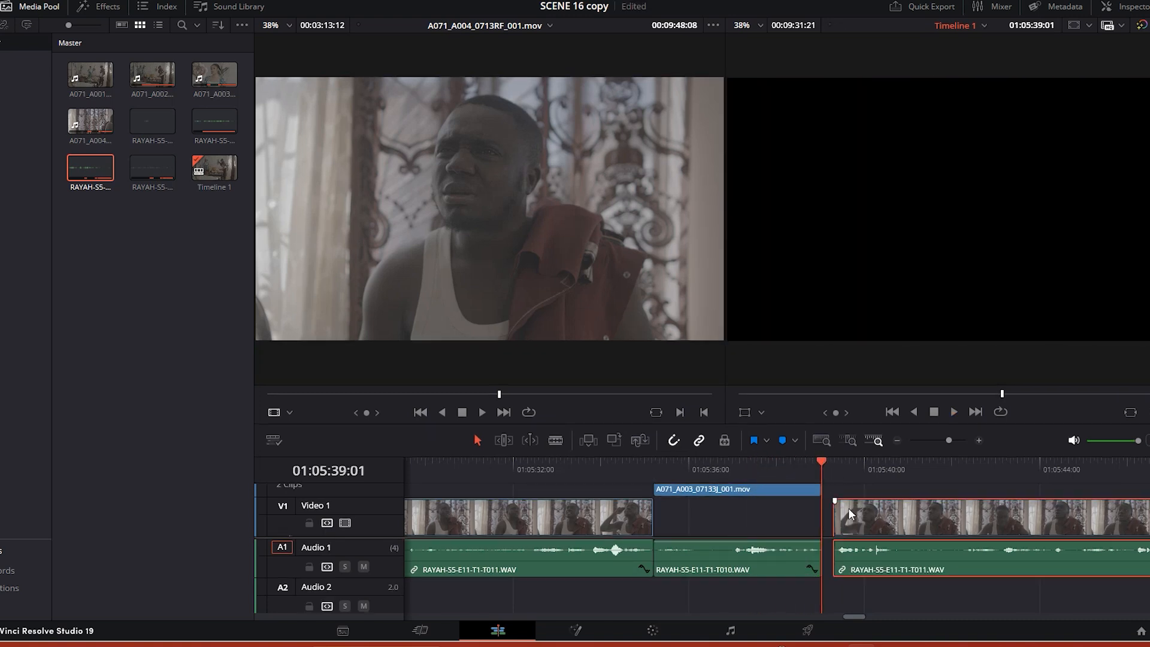
# Step: Extend the end of the last A071_A004 piece, play it and cut it off at about 01:06:07
pyautogui.click(736, 470)
pyautogui.press('space')
pyautogui.moveTo(947, 441); pyautogui.dragTo(940, 441)
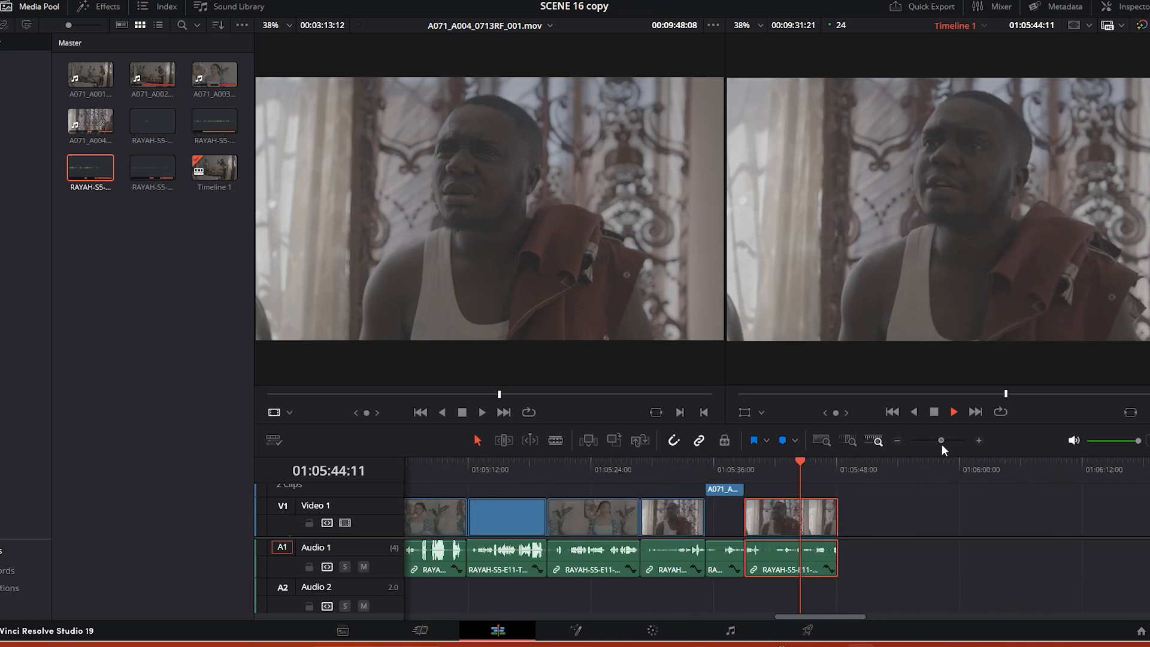
pyautogui.moveTo(874, 510); pyautogui.dragTo(968, 500)
pyautogui.press('space')
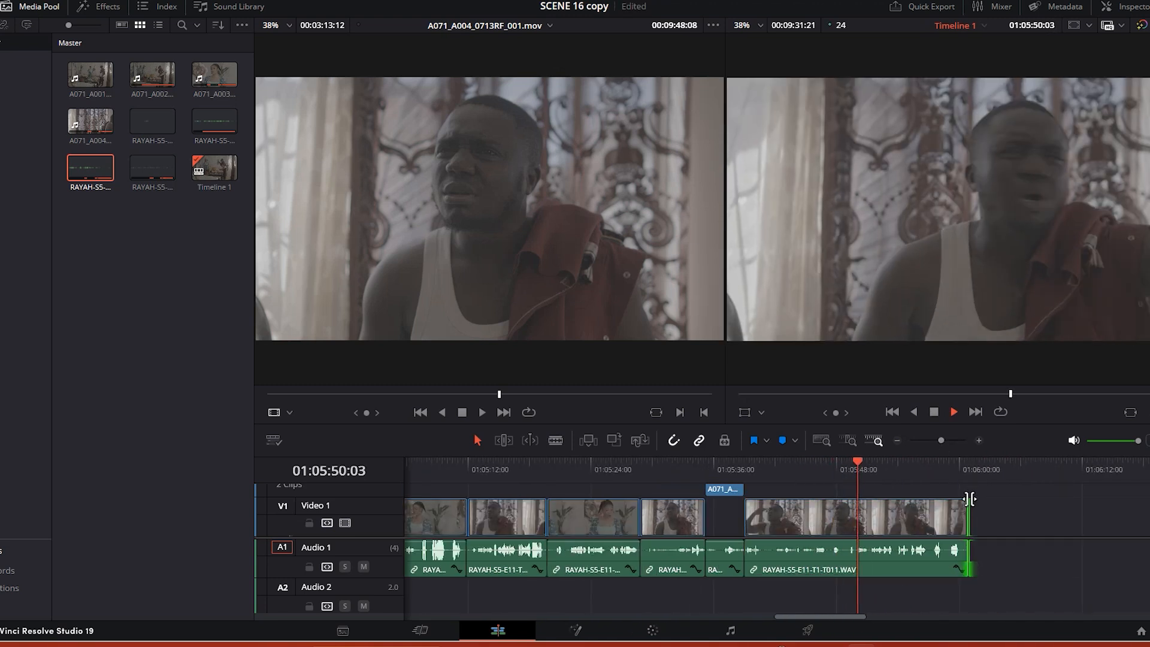
pyautogui.moveTo(941, 441); pyautogui.dragTo(937, 442)
pyautogui.moveTo(829, 513); pyautogui.dragTo(904, 502)
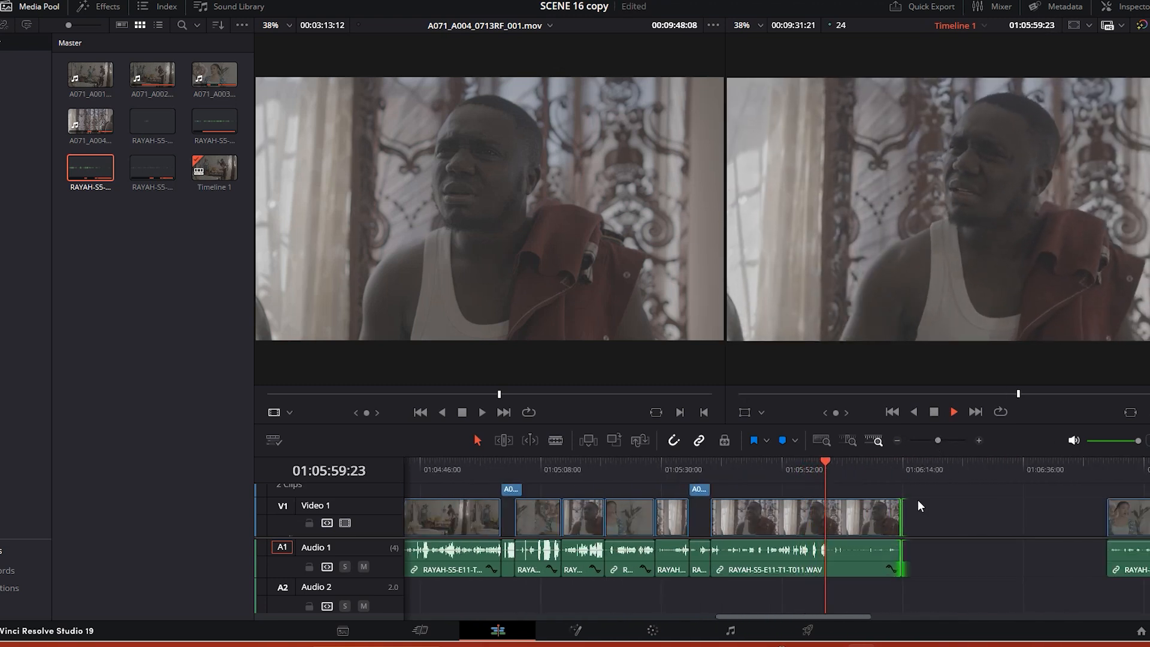
pyautogui.press('space')
pyautogui.click(871, 510)
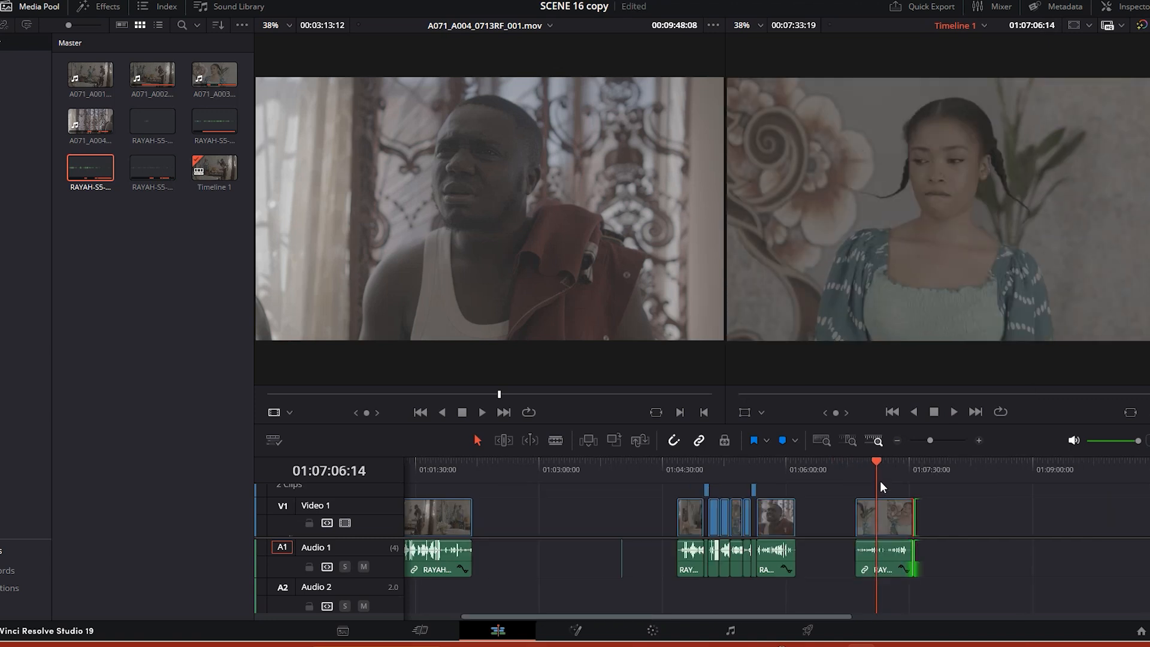
# Step: Split the remaining A071_A003 clip at 01:07:06:14, unlink its opening piece and delete that piece's audio
pyautogui.press('b')
pyautogui.click(877, 506)
pyautogui.press('a')
pyautogui.rightClick(865, 516)
pyautogui.click(888, 509)
pyautogui.click(868, 551)
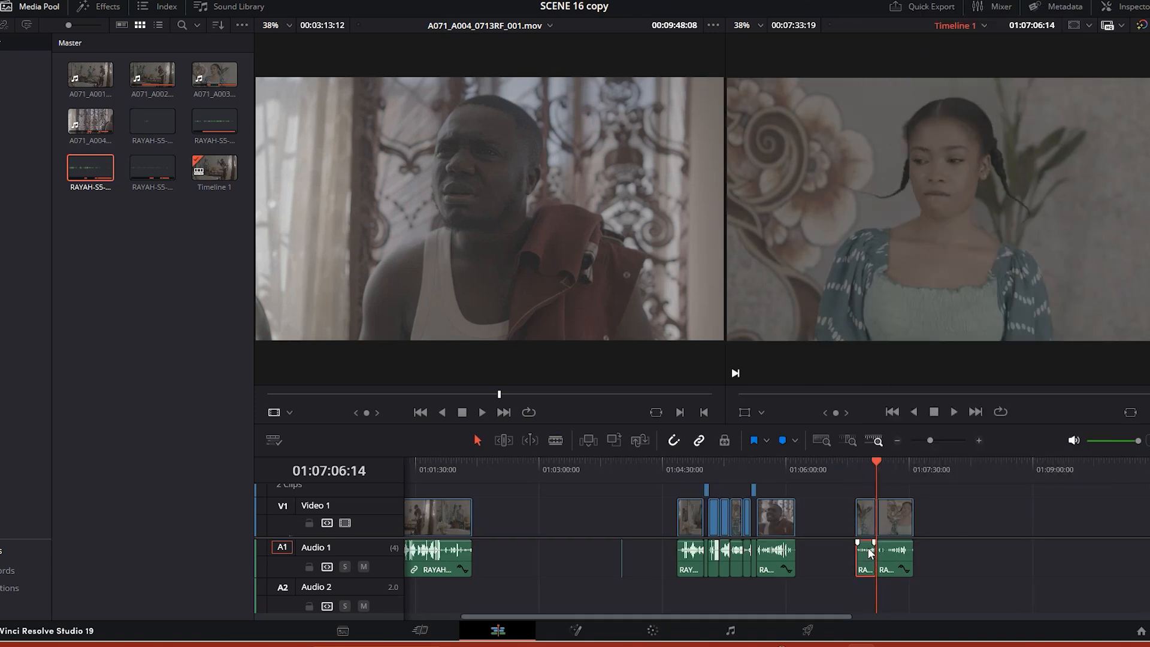
# Step: Enlarge the timeline area and move the silent A071_A003 piece above the last A071_A004 piece, starting at 01:05:46:00
pyautogui.moveTo(841, 492); pyautogui.dragTo(782, 492)
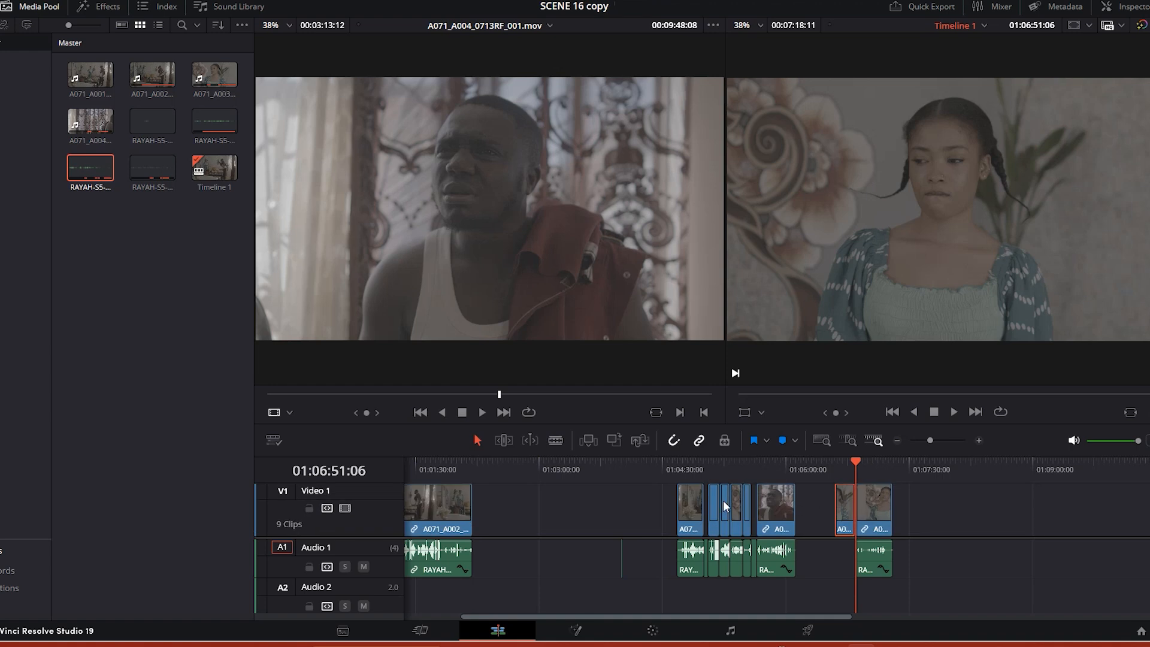
pyautogui.moveTo(415, 455); pyautogui.dragTo(415, 333)
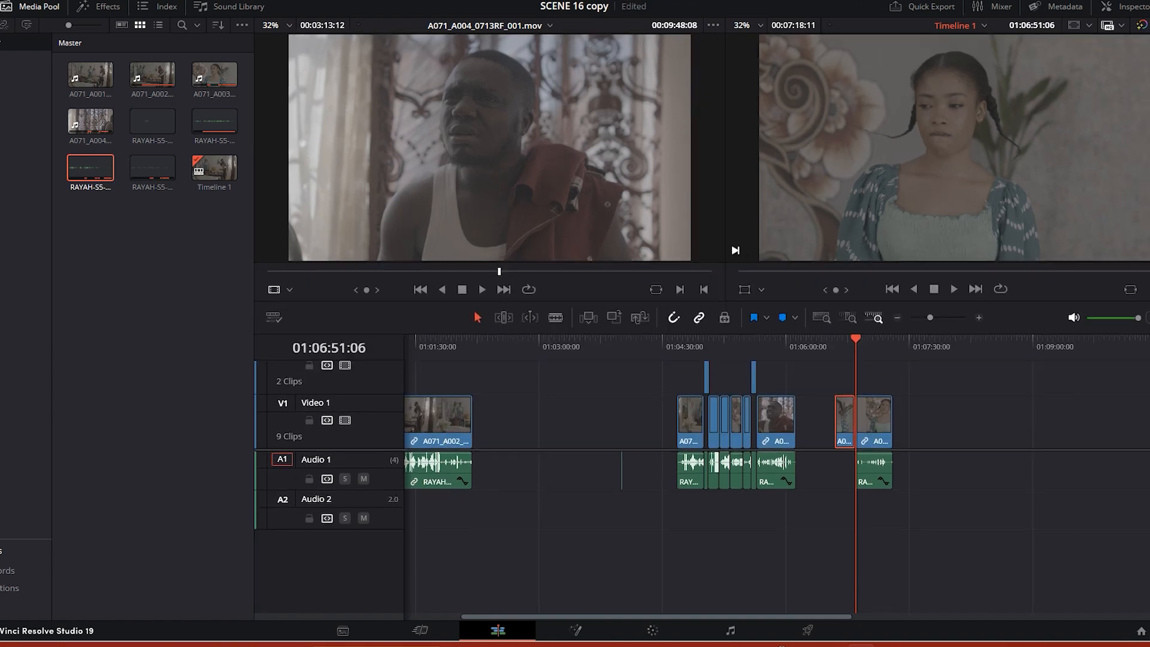
pyautogui.moveTo(851, 419); pyautogui.dragTo(793, 377)
pyautogui.click(770, 358)
# Step: Play the silent A071_A003 overlay and cut out its middle section from about 01:05:51 to about 01:05:56
pyautogui.press('space')
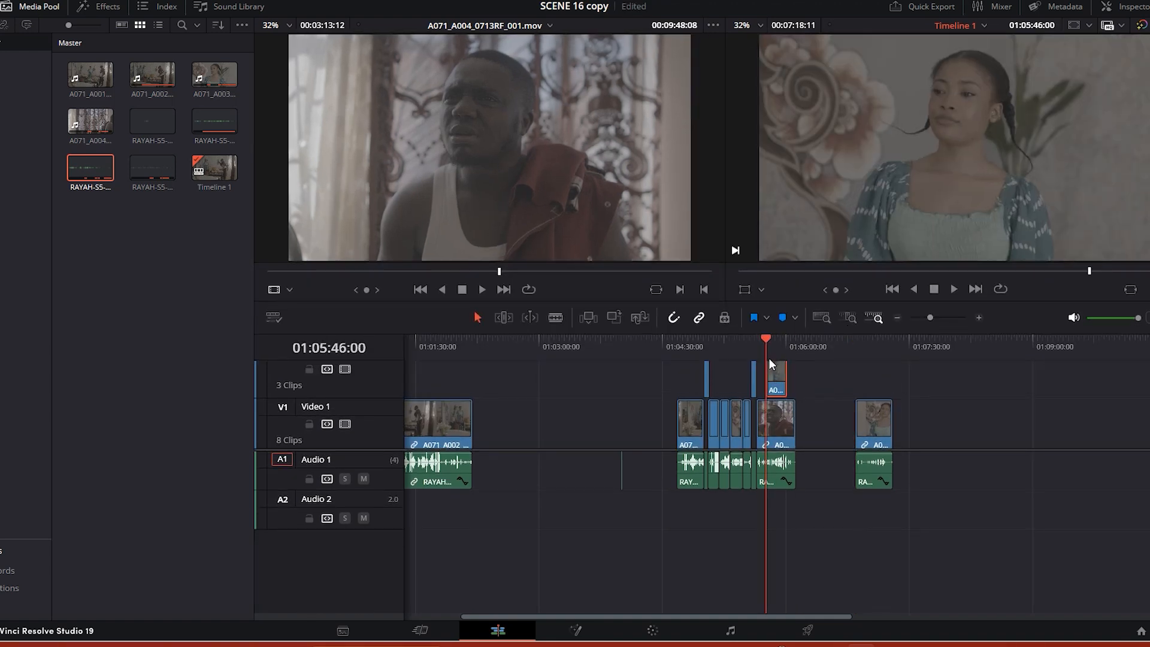
pyautogui.scroll(3, 768, 363)
pyautogui.press('b')
pyautogui.press('Delete')
# Step: Trim the remaining A071_A003 clip's end, move it directly after the last A071_A004 piece and cue the assembled cut at 01:04:40:17
pyautogui.press('space')
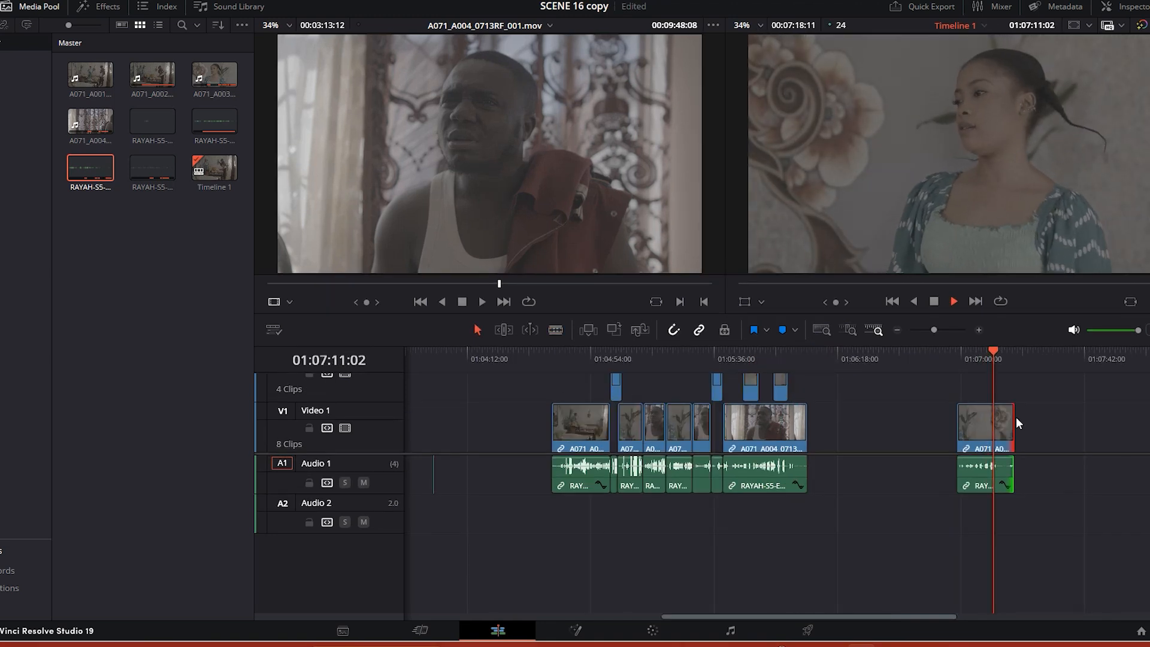
pyautogui.moveTo(1010, 424); pyautogui.dragTo(835, 425)
pyautogui.click(550, 358)
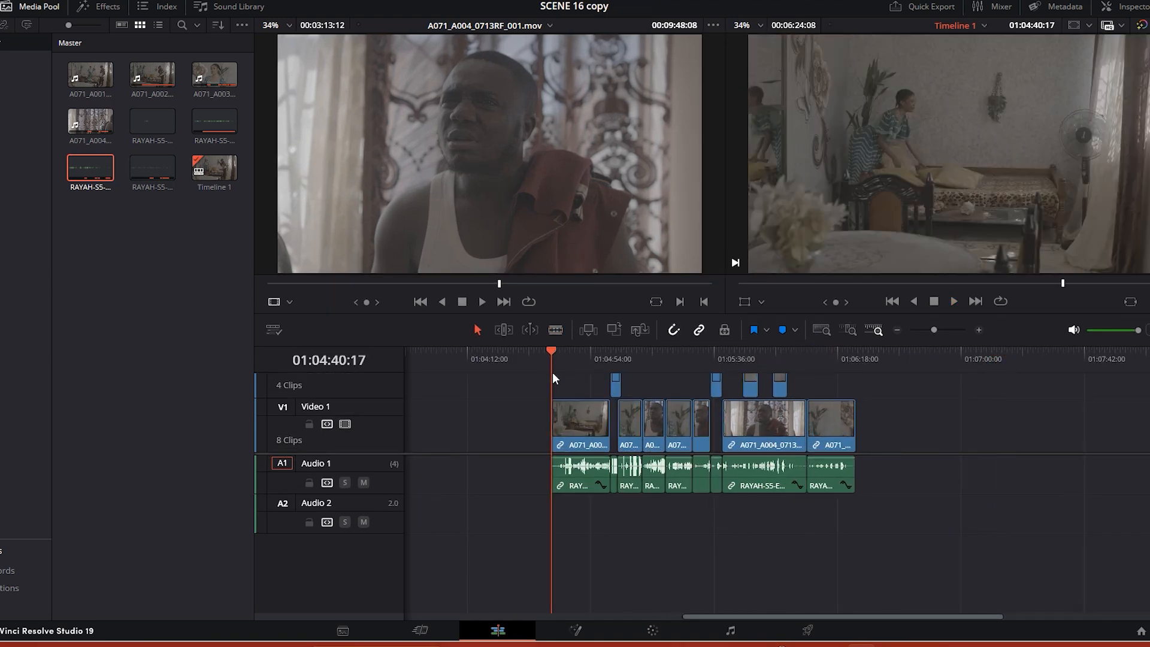